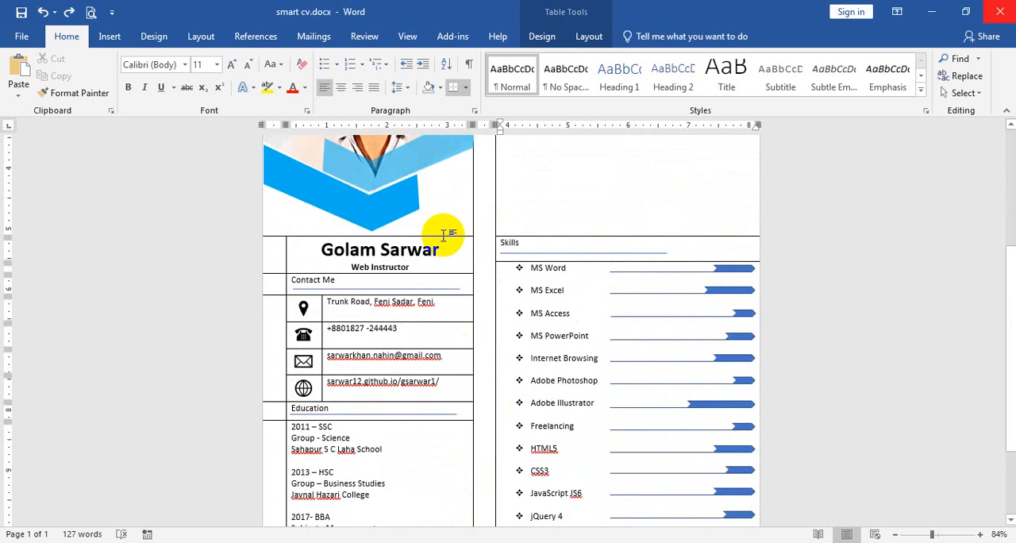
scroll(445, 239, down, 3)
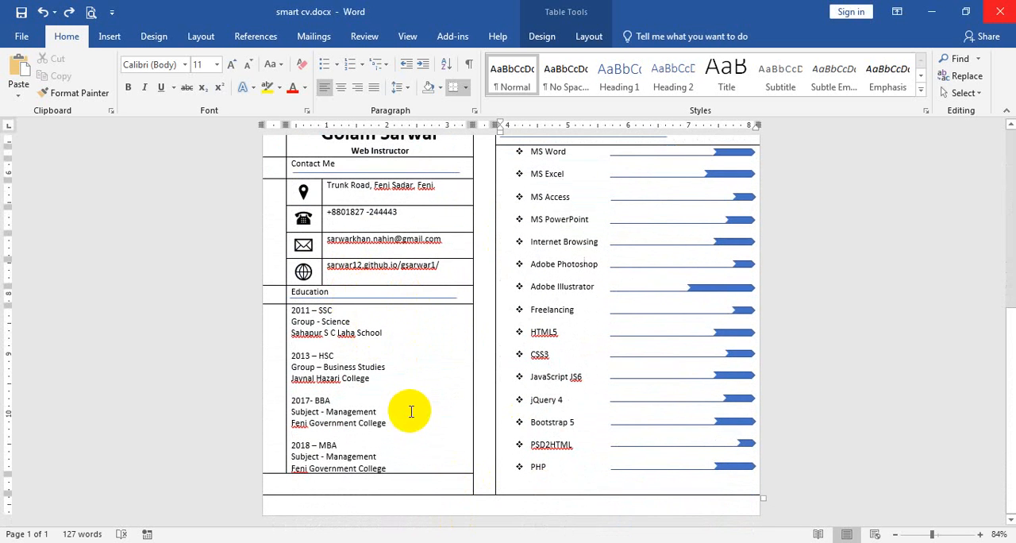
drag(402, 474, 402, 447)
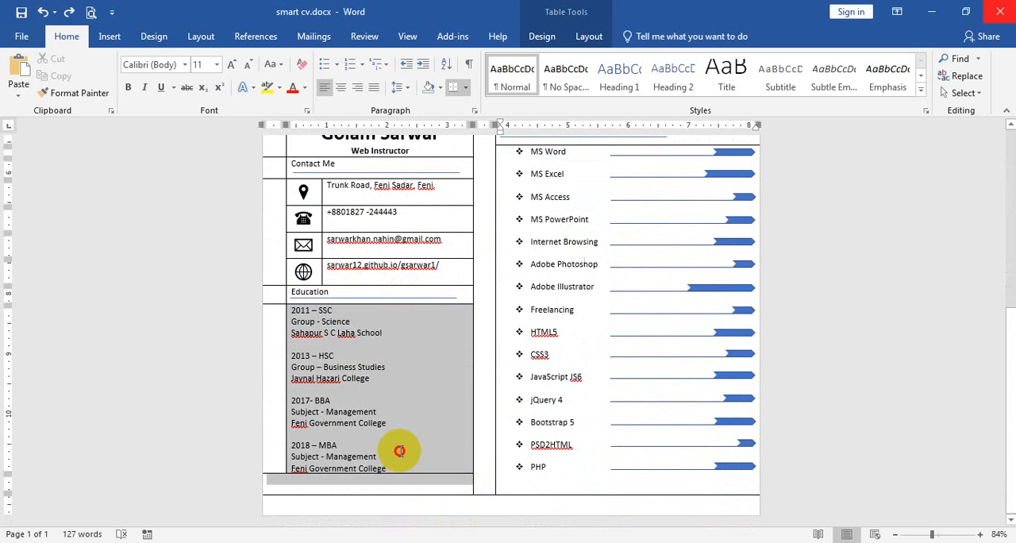
click(586, 36)
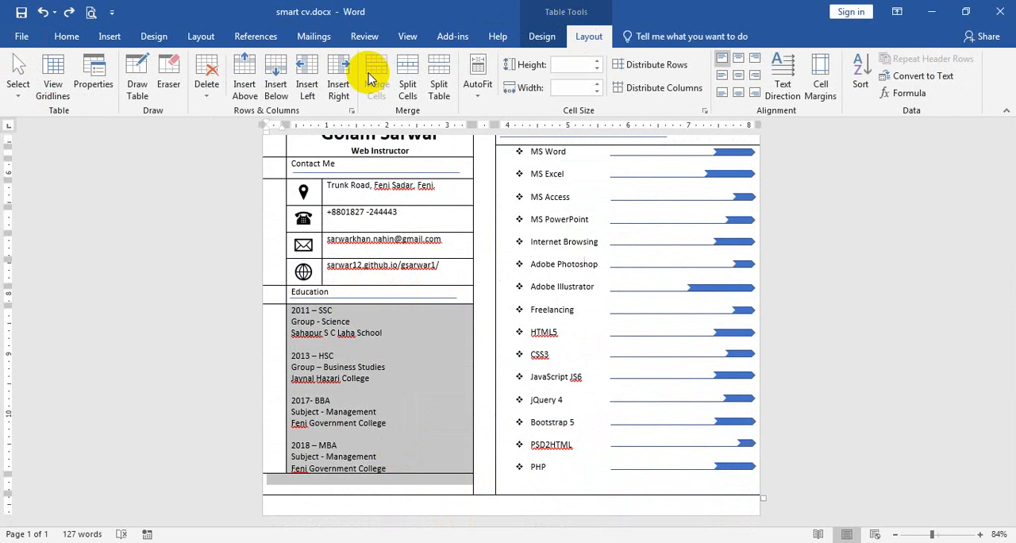
click(384, 391)
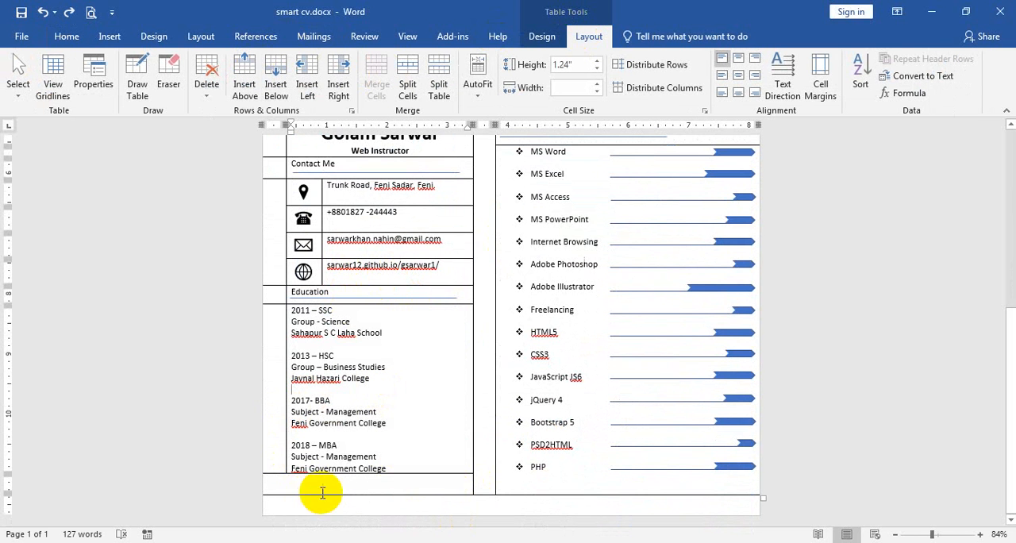
Set the font size to 5 in the empty table row below the Education entries
click(371, 486)
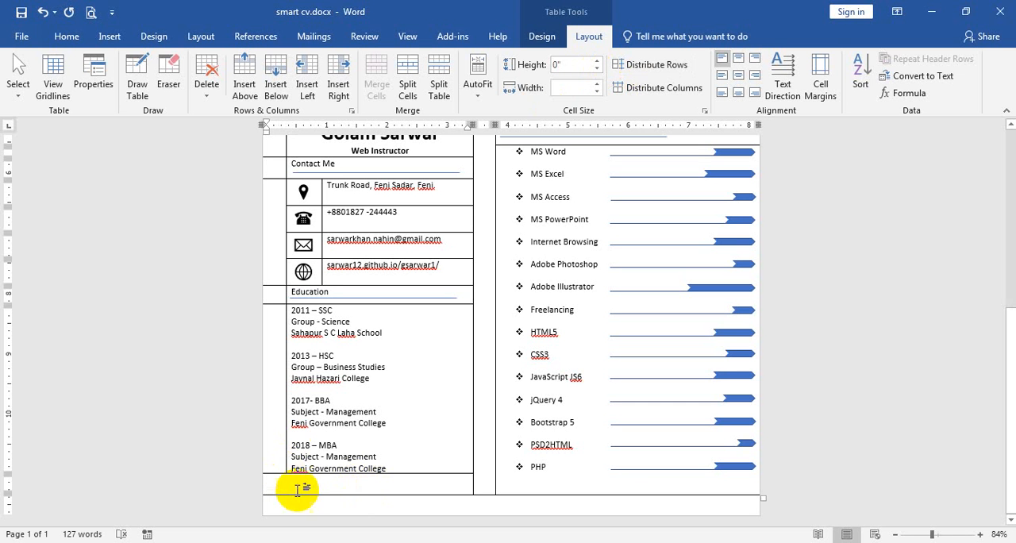
click(67, 35)
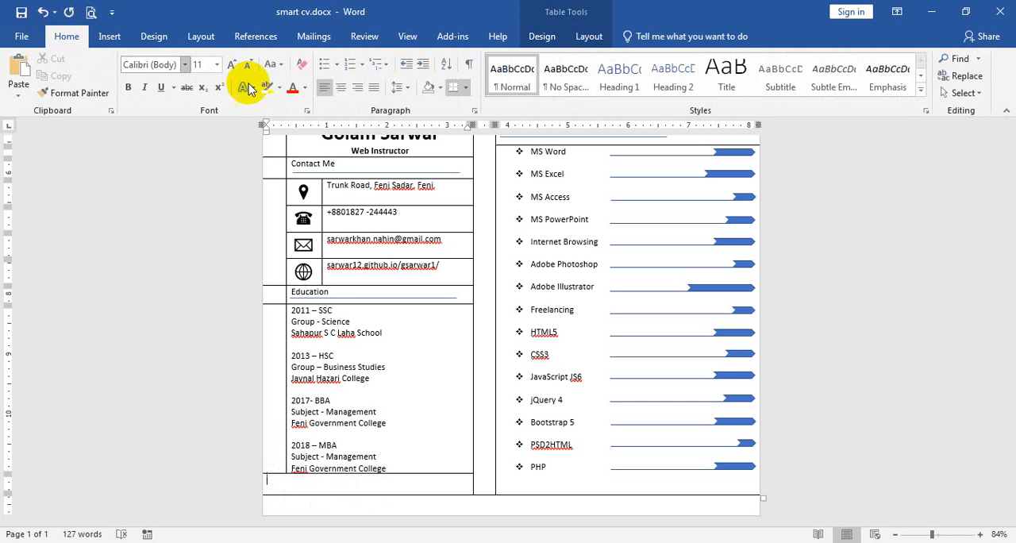
click(196, 65)
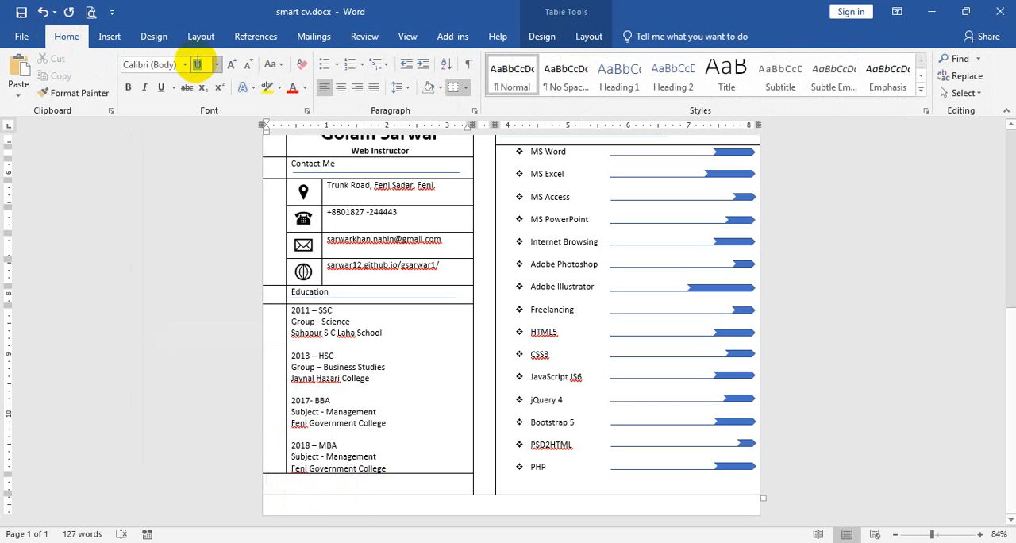
text(5)
key(Return)
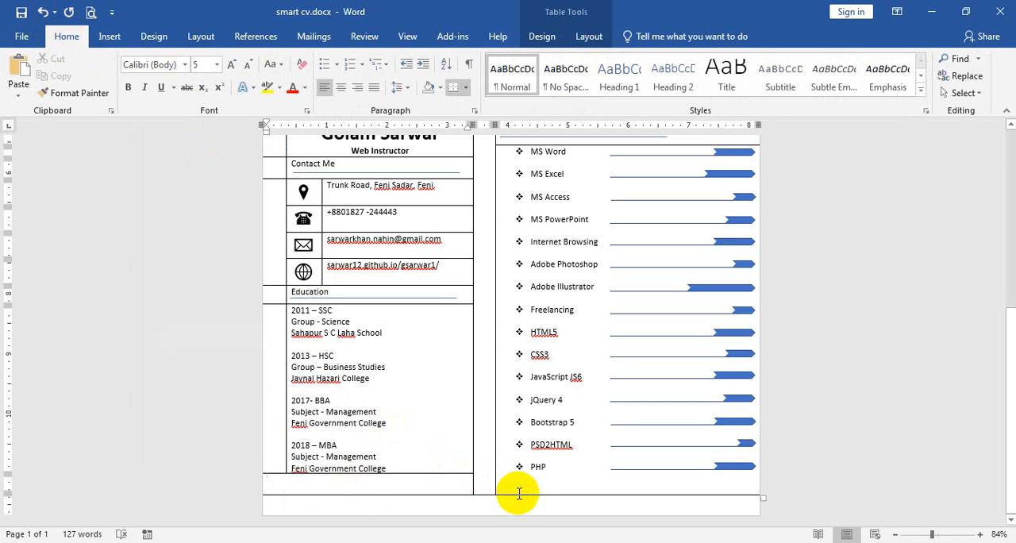
Draw a pentagon arrow bar about 3.49" wide and 0.21" high across the empty row below the Education entries
click(107, 35)
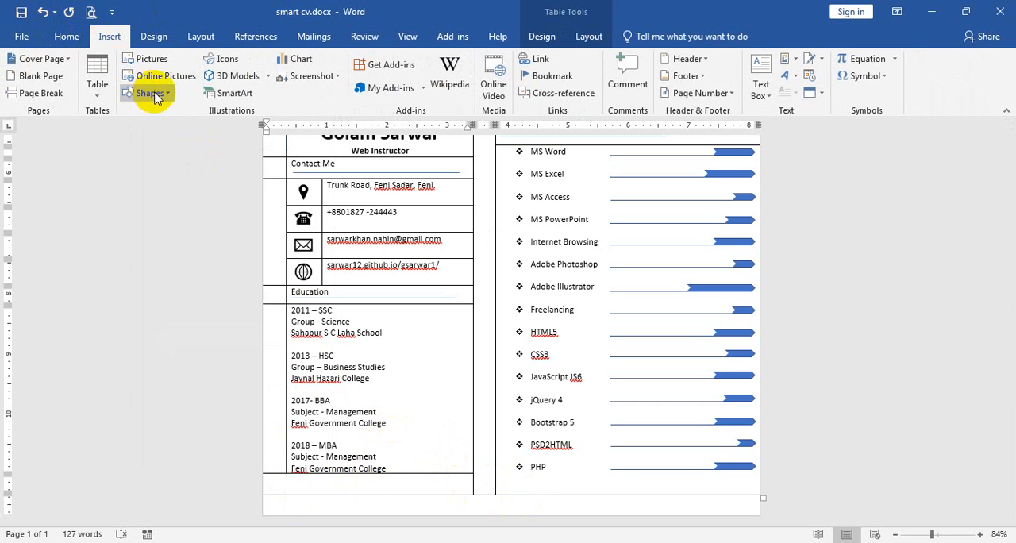
click(146, 93)
click(173, 129)
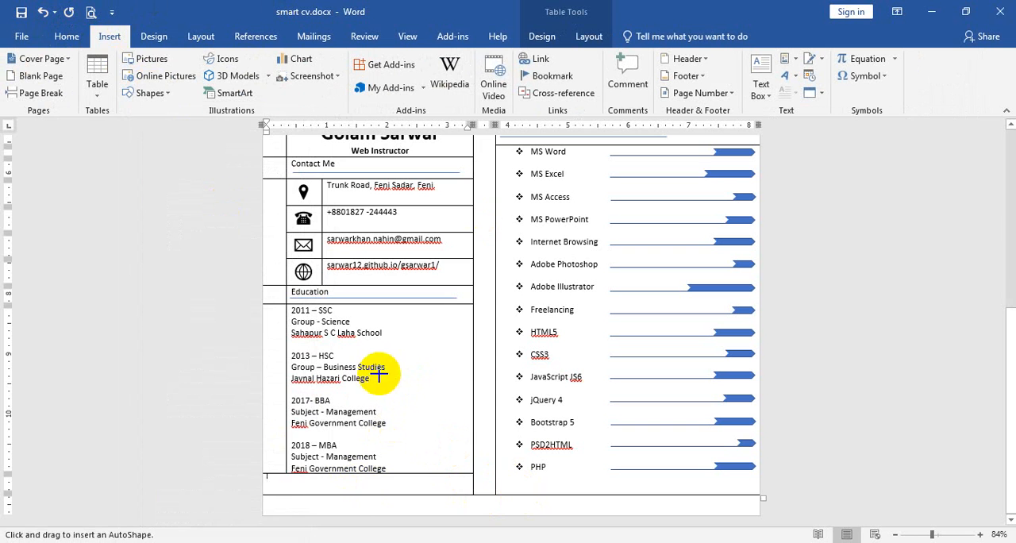
drag(262, 480, 477, 494)
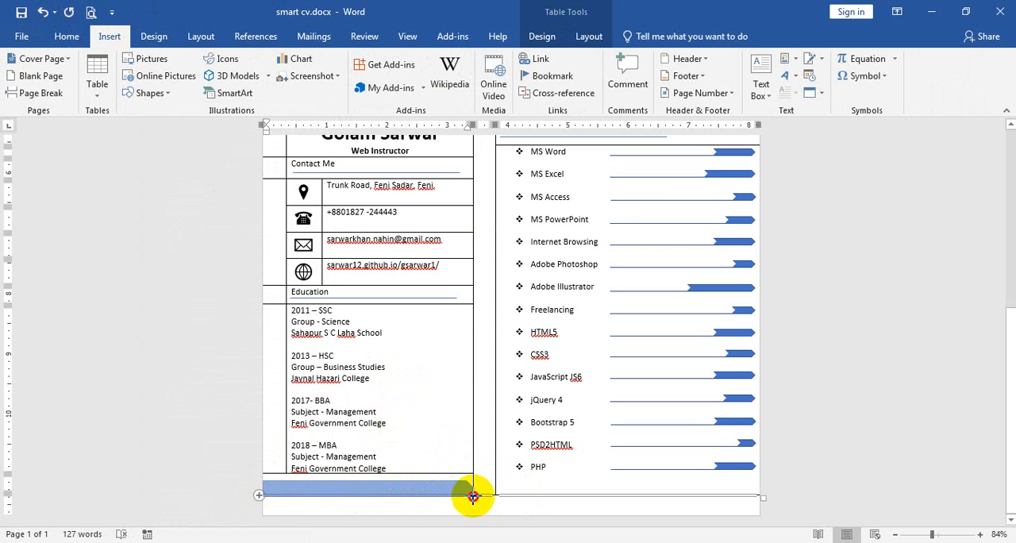
drag(473, 493, 474, 493)
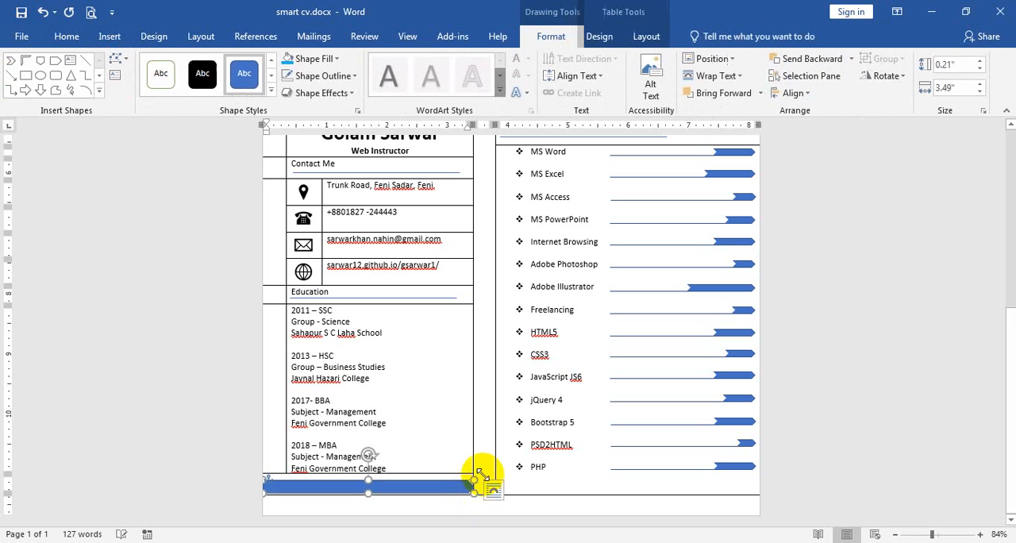
Fill the arrow bar below the Education entries with purple and remove its outline
click(308, 60)
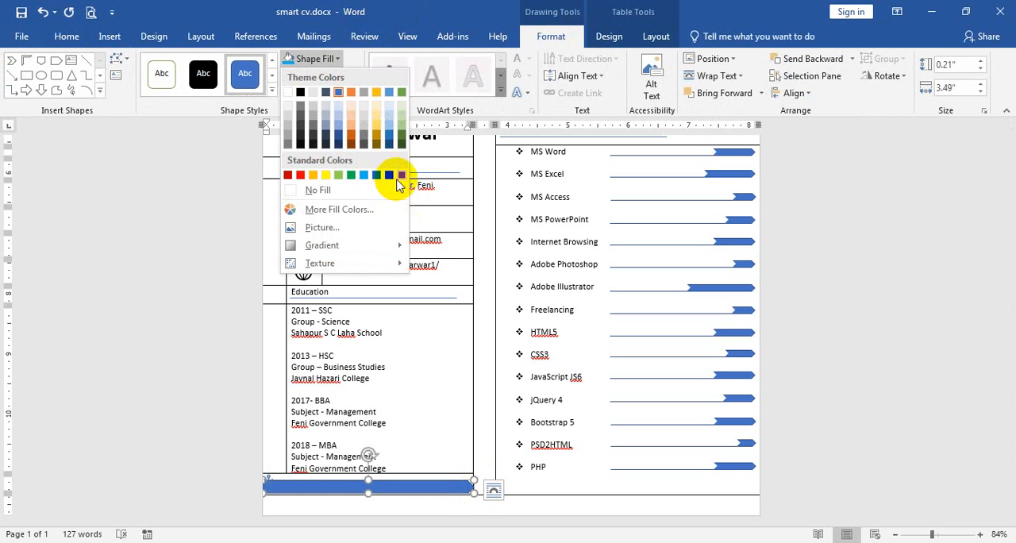
click(401, 175)
click(314, 75)
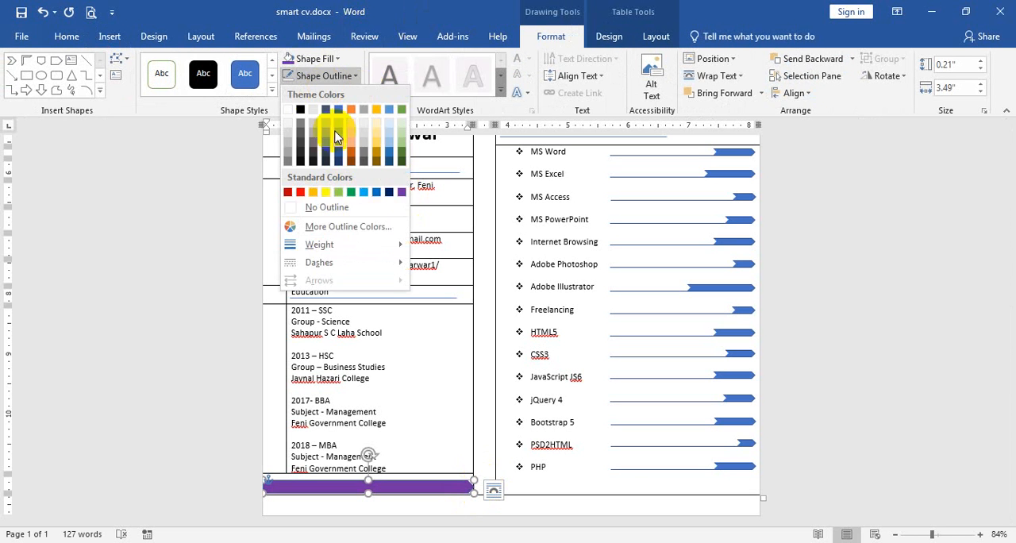
click(321, 207)
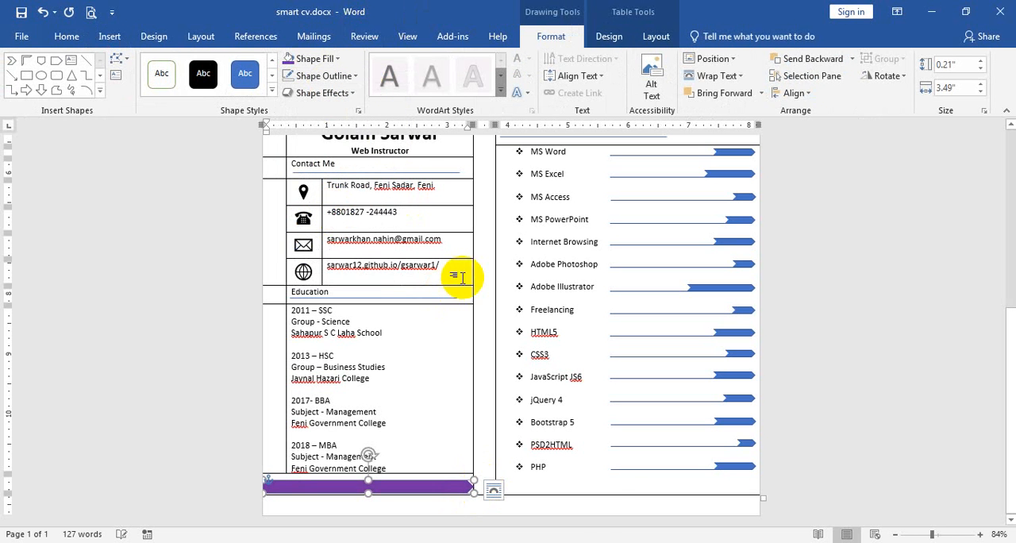
click(609, 506)
Change the fill of the arrow bar below the Education entries to the standard light blue
scroll(466, 412, up, 6)
scroll(477, 381, down, 5)
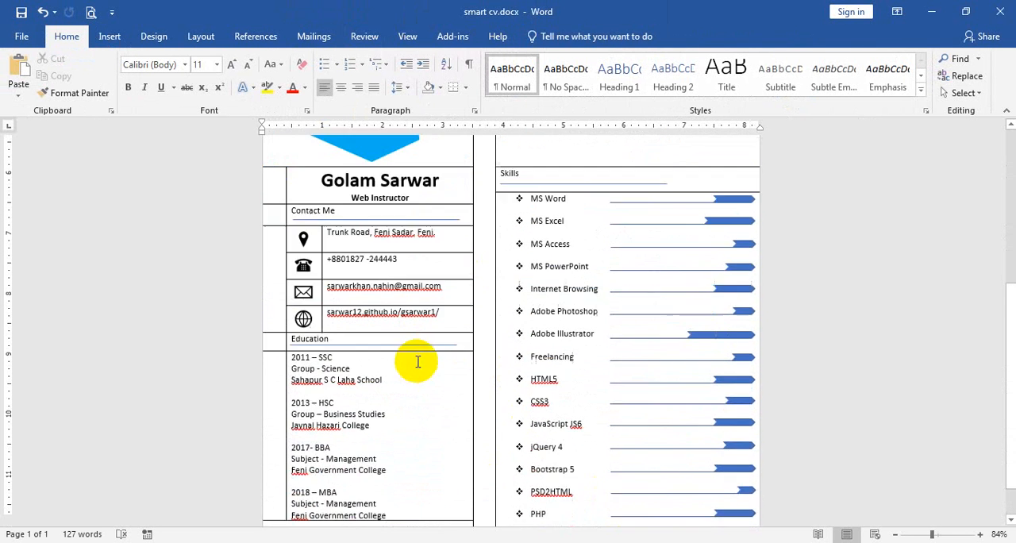
scroll(404, 505, down, 1)
click(407, 490)
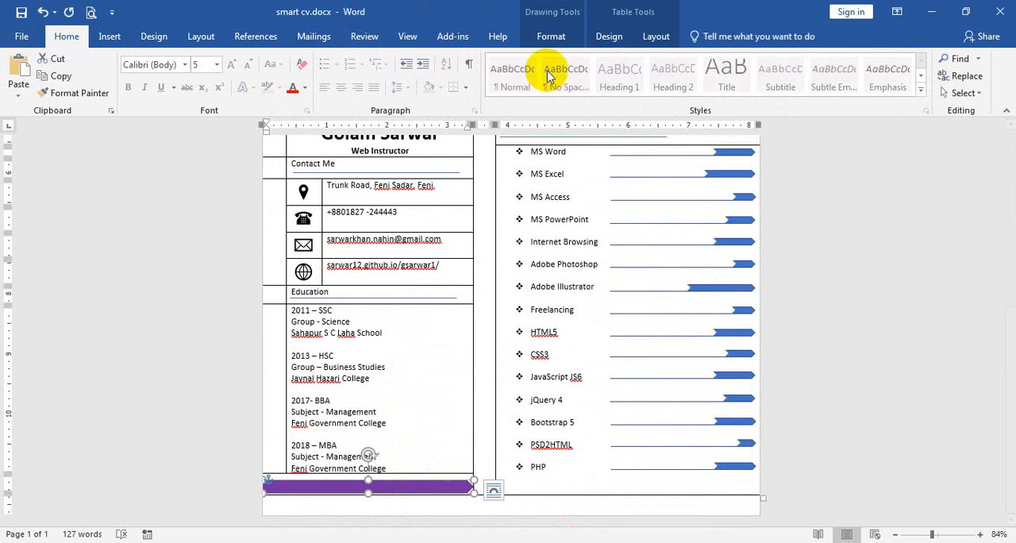
click(551, 36)
click(323, 61)
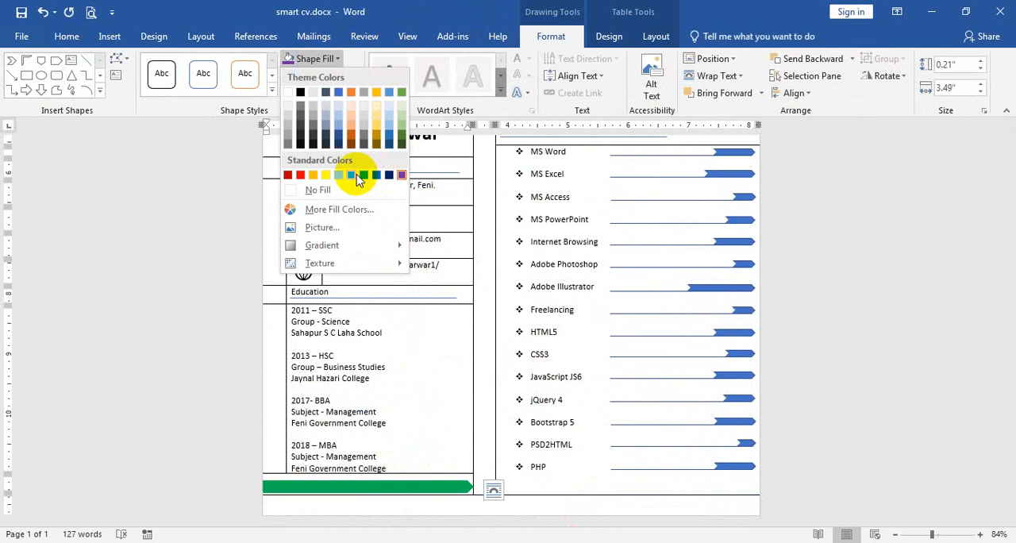
click(397, 170)
click(320, 60)
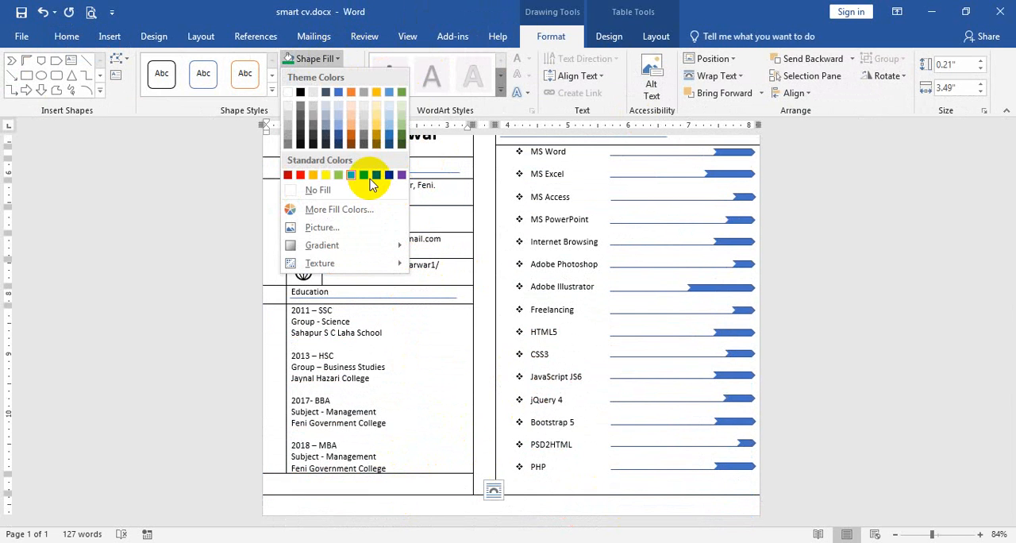
click(370, 170)
click(439, 473)
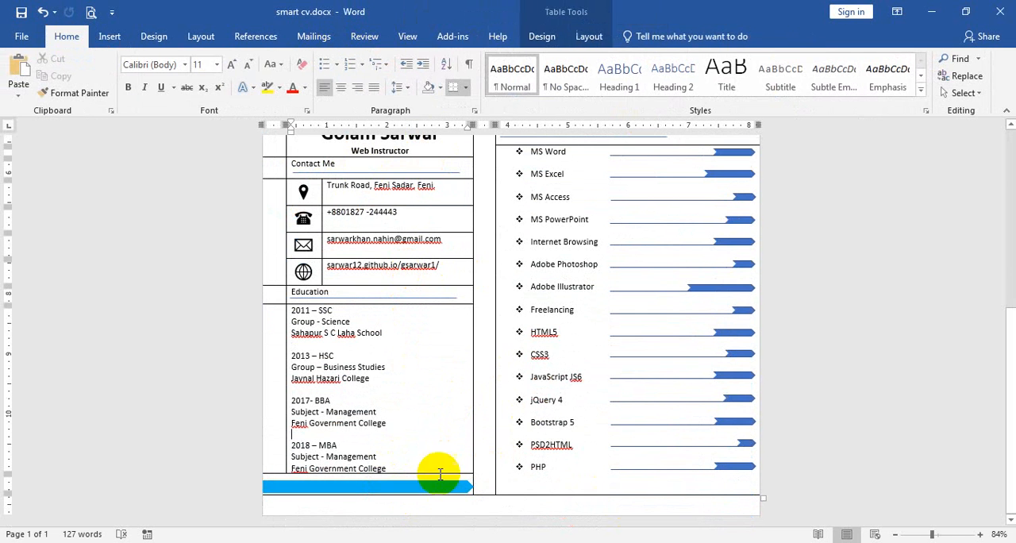
Stretch the light blue arrow bar slightly downward to make it taller, and save the document
click(440, 488)
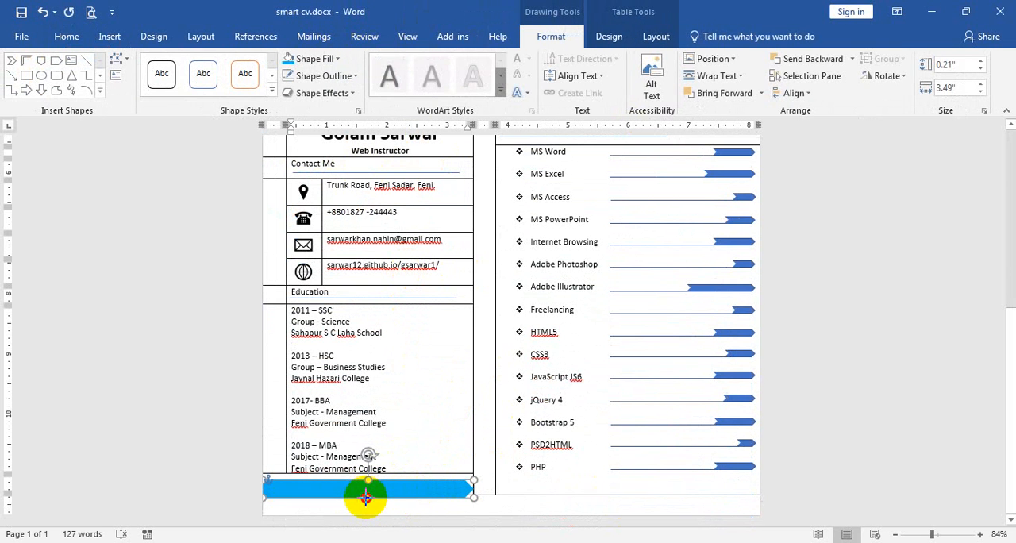
click(598, 517)
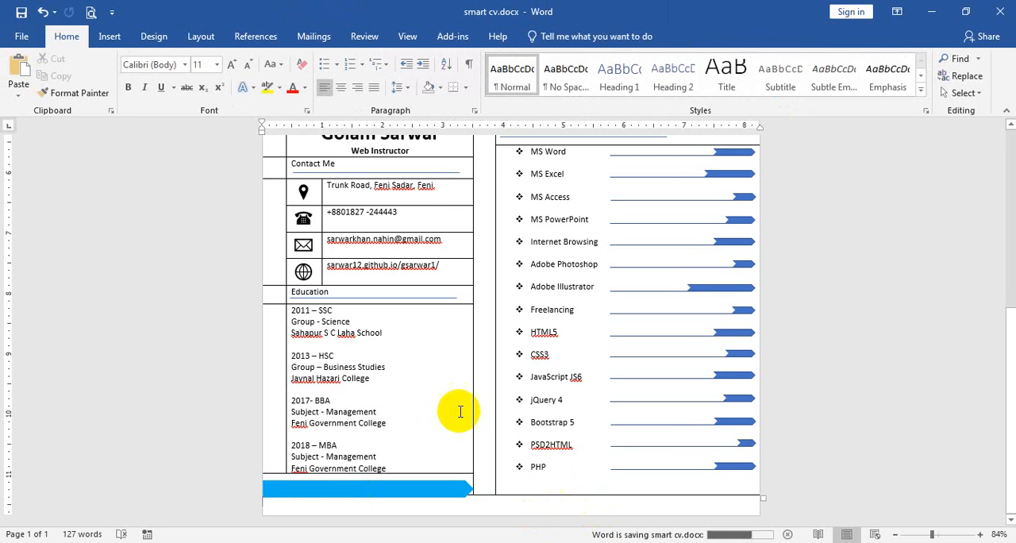
Center the icons and text of the four contact rows horizontally and vertically in their cells
scroll(433, 392, up, 1)
scroll(434, 392, up, 3)
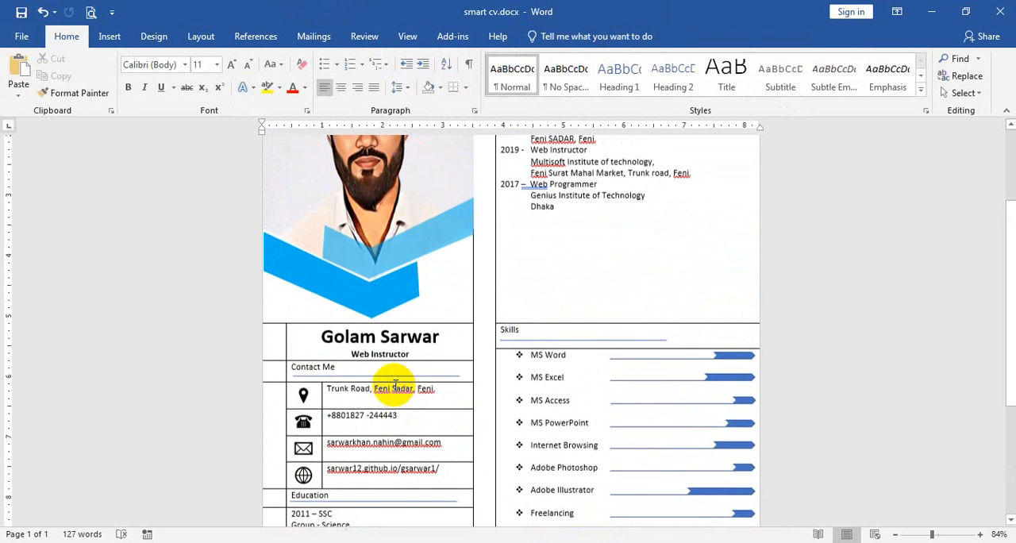
drag(457, 475, 302, 391)
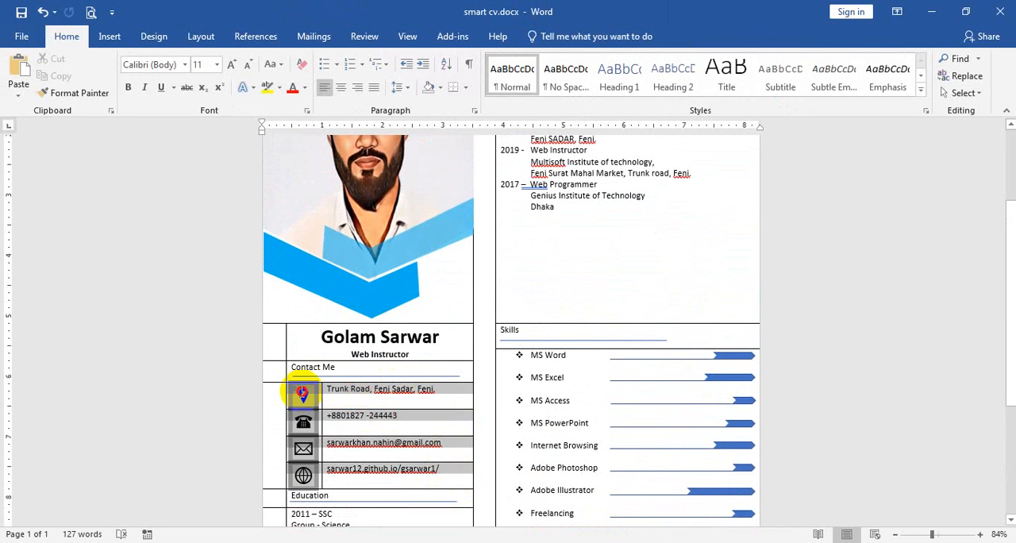
click(592, 41)
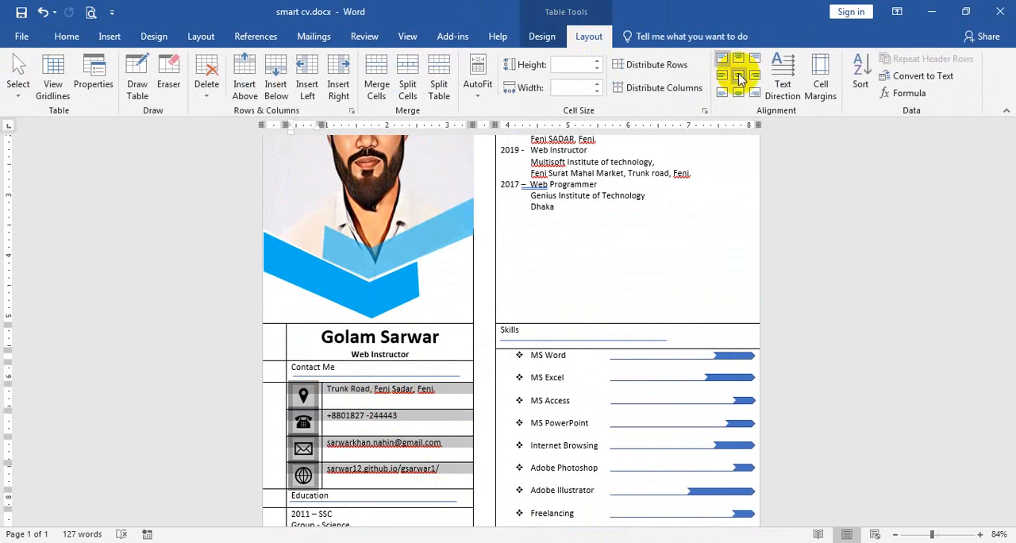
click(746, 75)
click(738, 75)
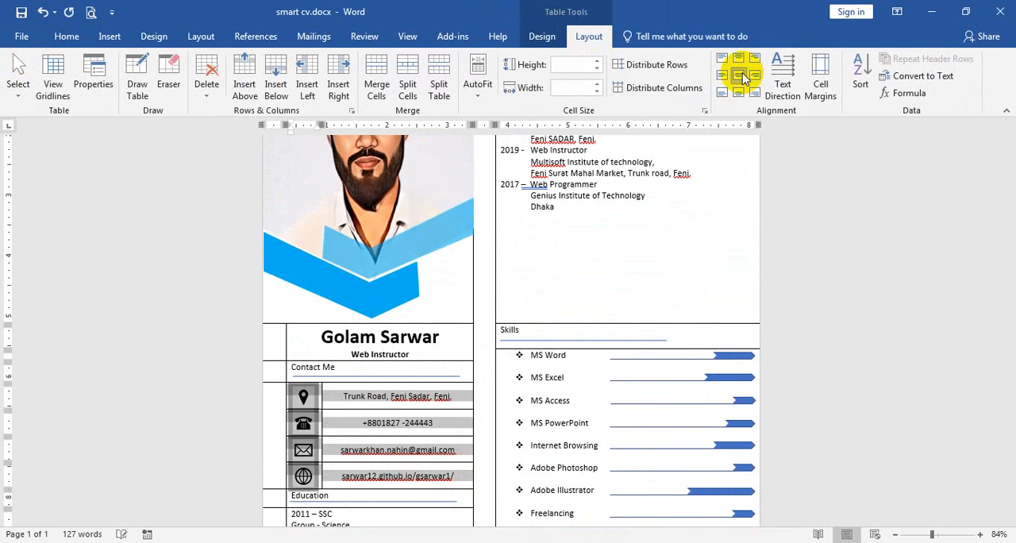
Align the four contact text cells center-left and make their text bold
click(437, 422)
drag(462, 476, 341, 392)
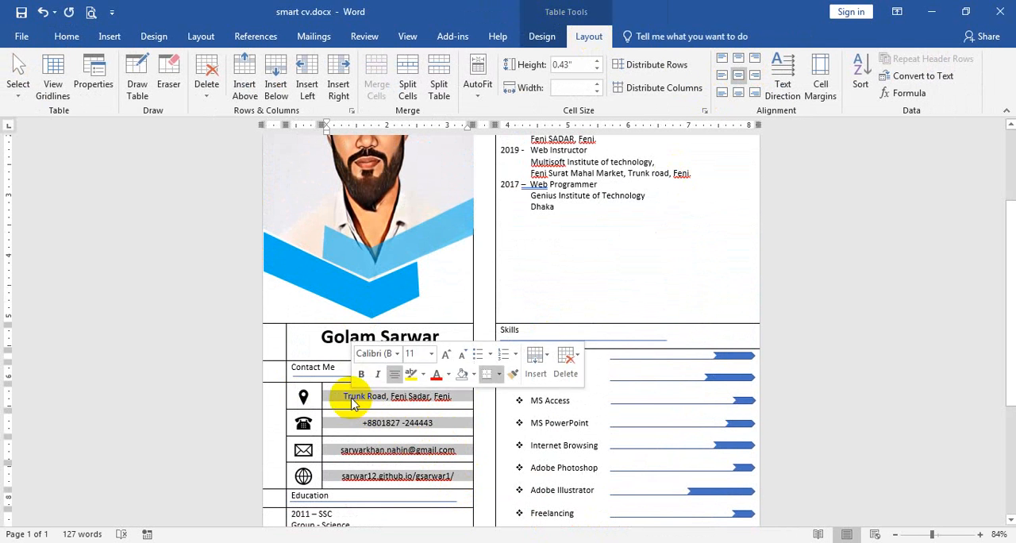
click(721, 75)
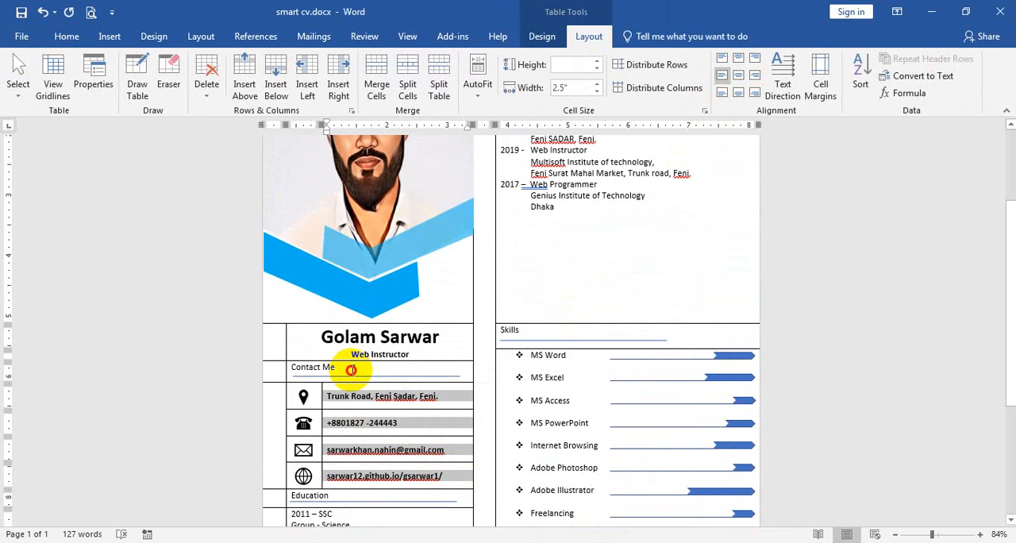
Format the "Contact Me" heading as 14 pt bold
drag(351, 369, 291, 364)
click(67, 36)
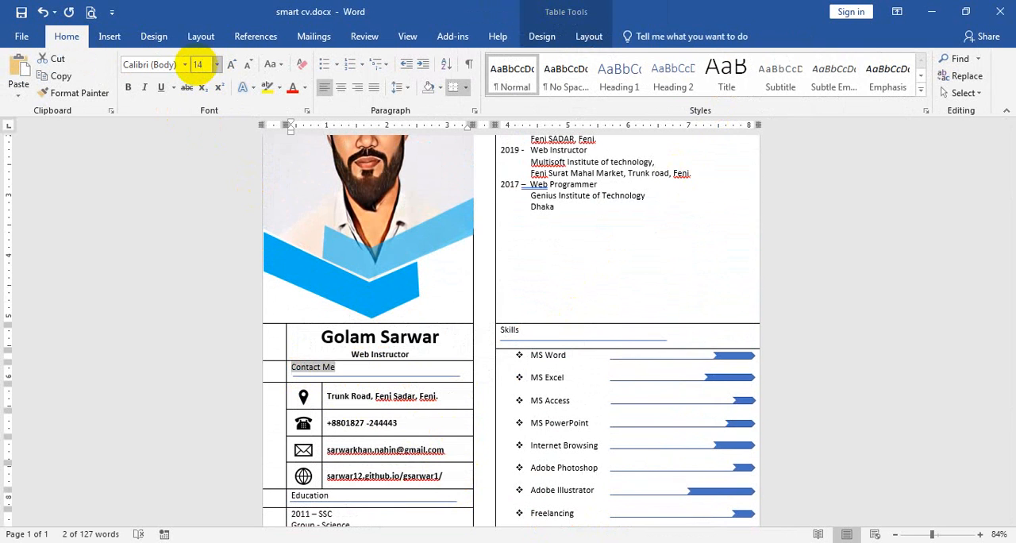
key(Return)
key(ctrl+b)
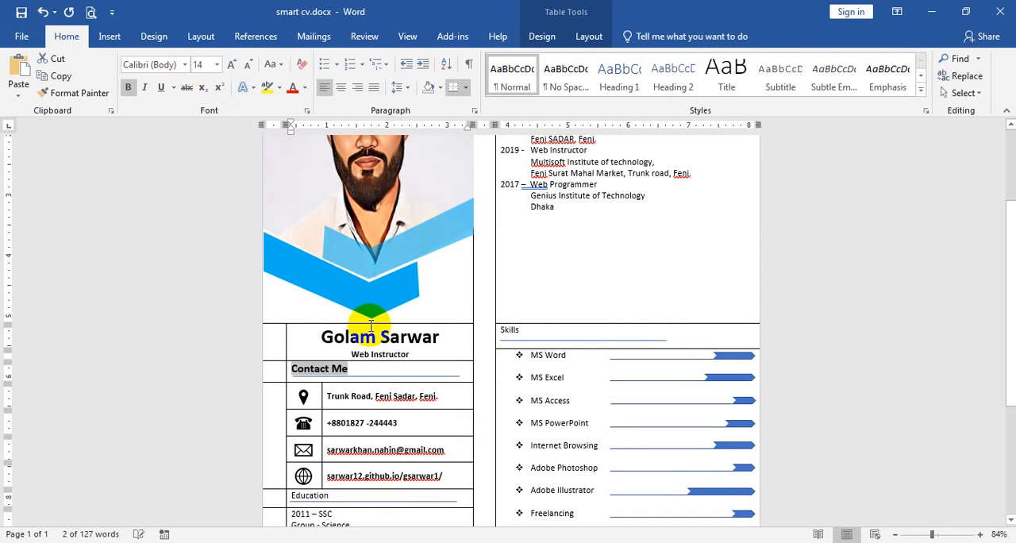
Change the outline color of the line under the "Contact Me" heading to gray
click(397, 378)
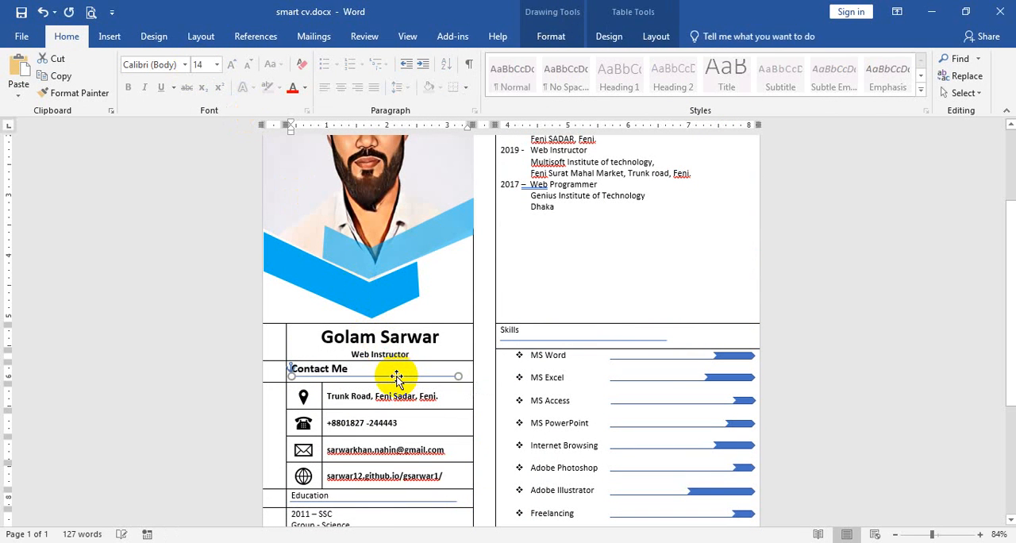
click(551, 36)
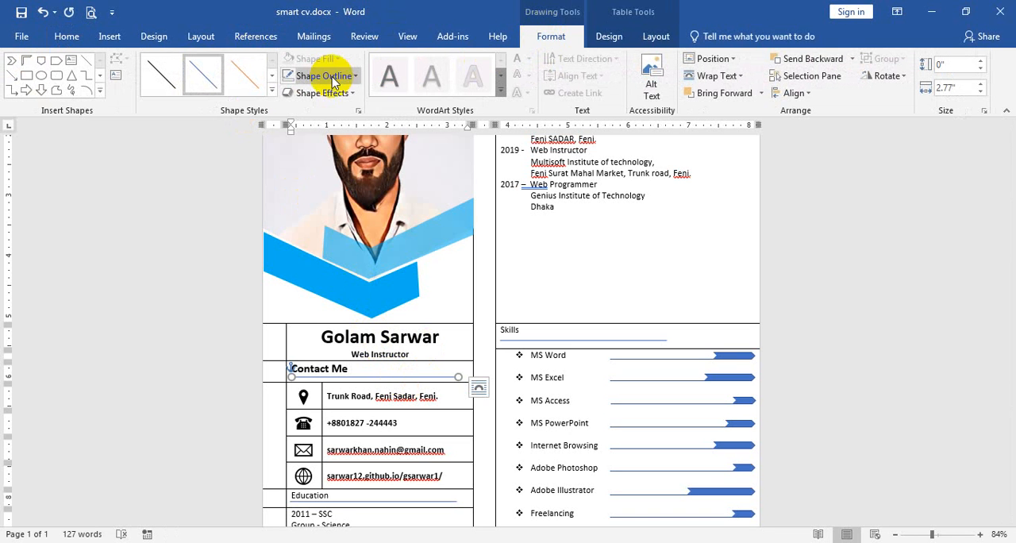
click(334, 79)
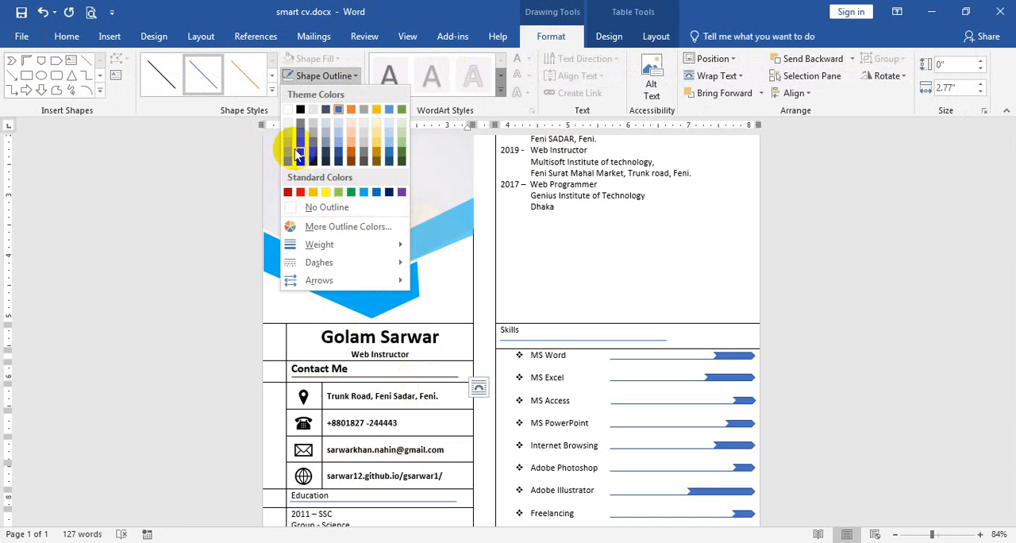
click(285, 152)
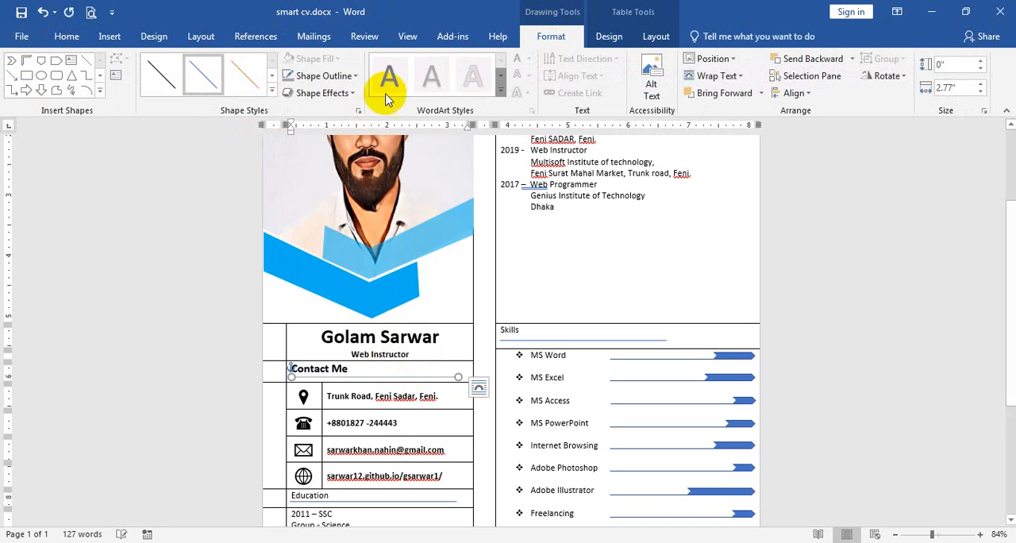
Set the weight of the line under the "Contact Me" heading to 1½ pt
click(334, 75)
mouse_move(340, 247)
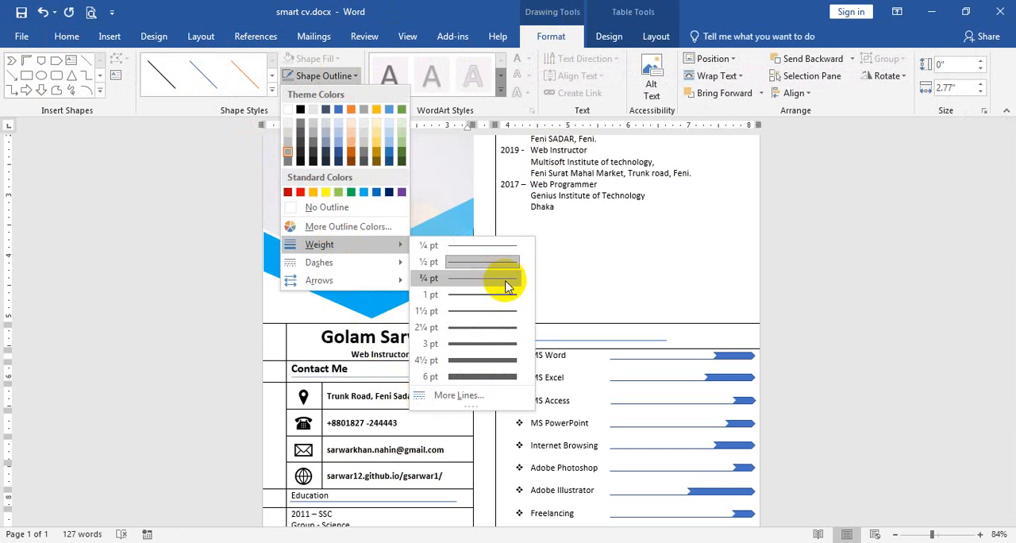
click(500, 314)
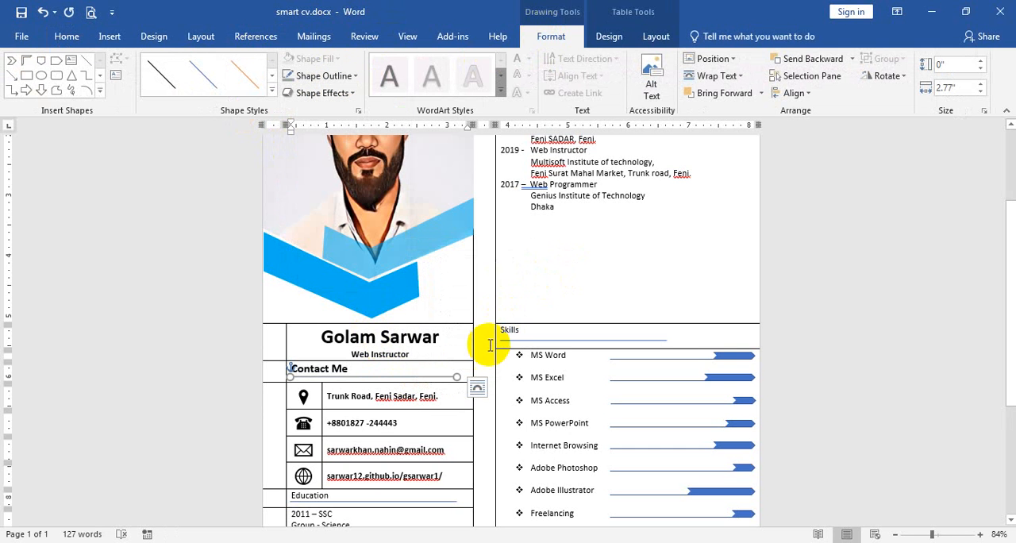
Copy the formatting of the "Contact Me" line to the lines under the Education, Skills and Work Experience headings
click(67, 37)
scroll(537, 381, down, 5)
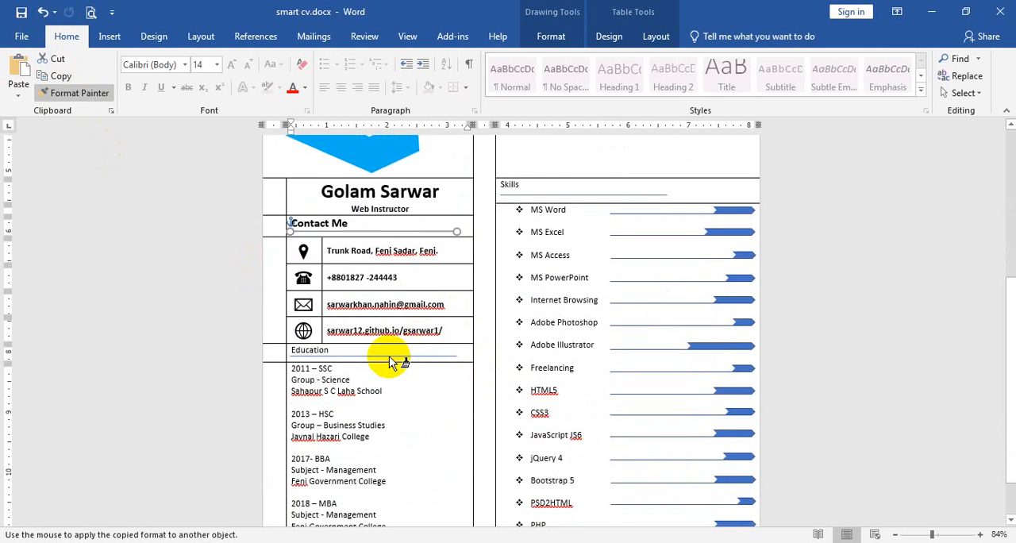
click(389, 358)
click(79, 92)
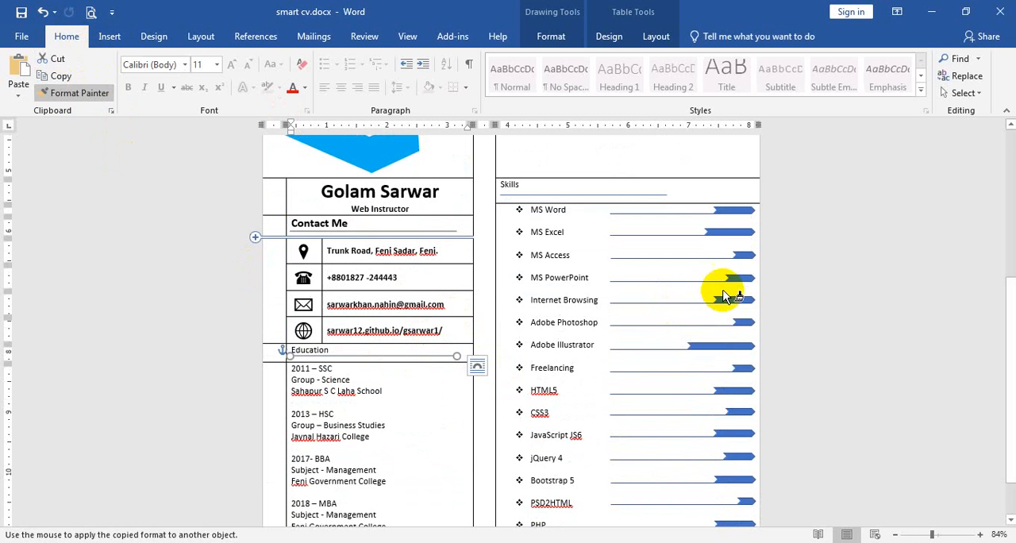
click(635, 196)
scroll(663, 246, up, 4)
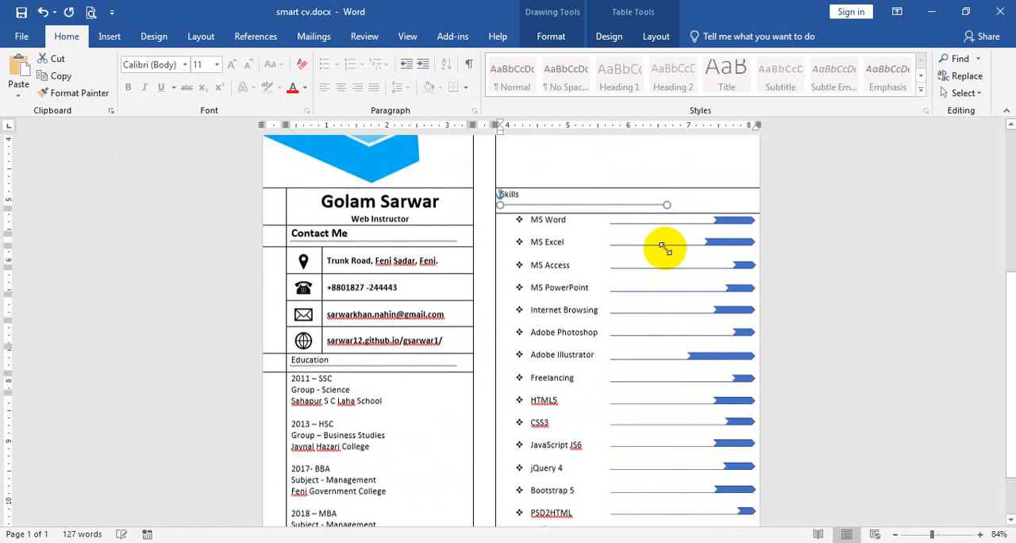
click(79, 93)
scroll(640, 301, up, 5)
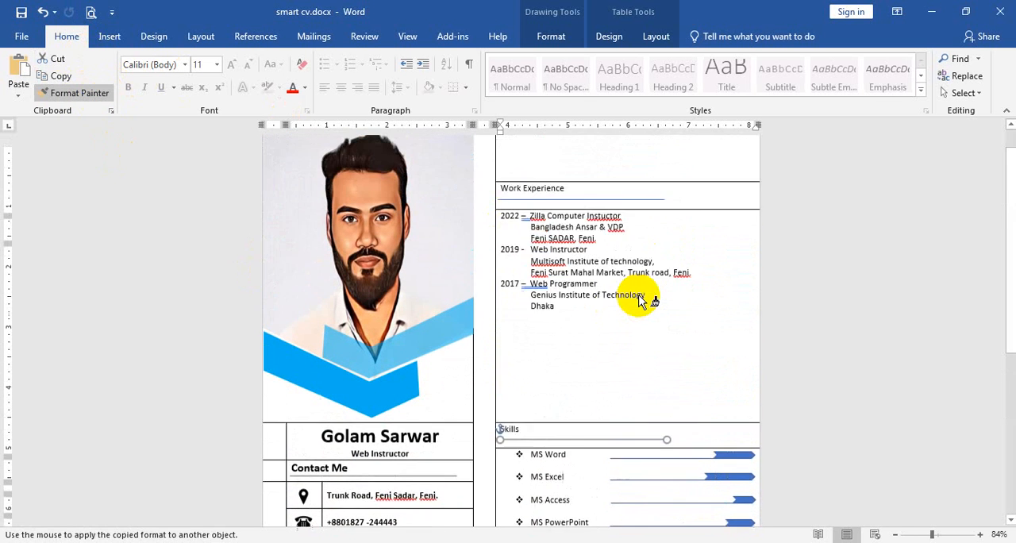
click(585, 235)
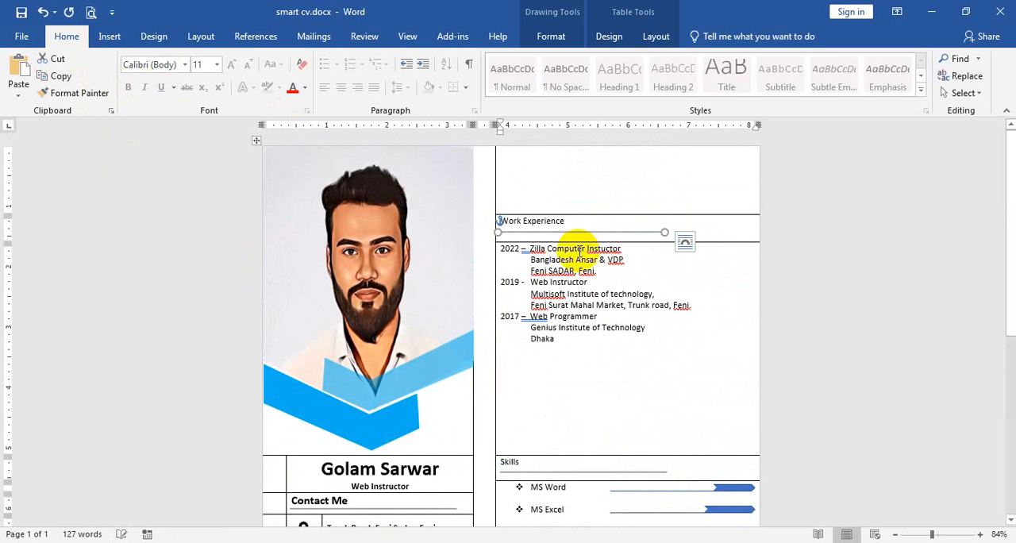
Format the "Work Experience" heading as 14 pt bold to match the "Contact Me" heading
click(335, 500)
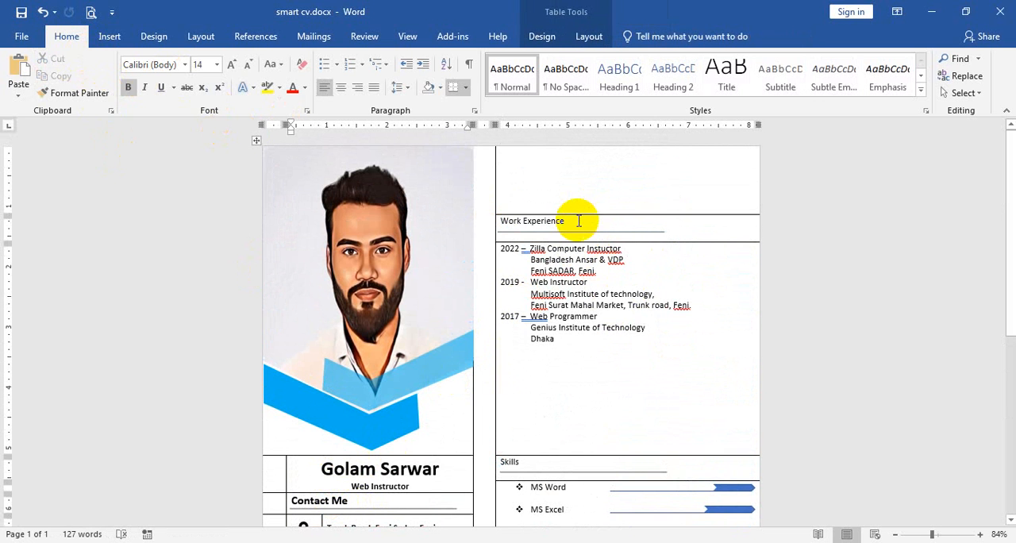
drag(581, 217, 529, 218)
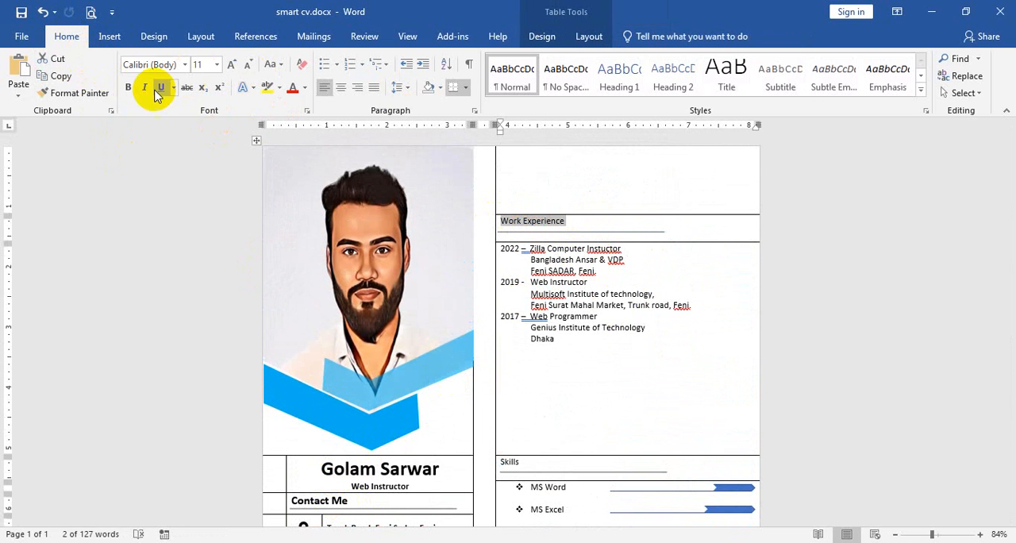
click(129, 88)
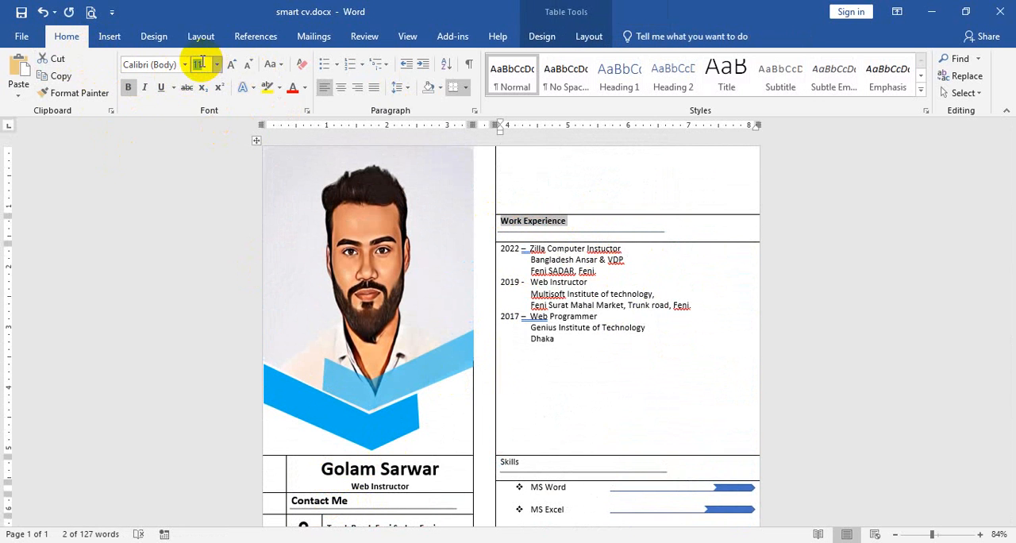
key(Return)
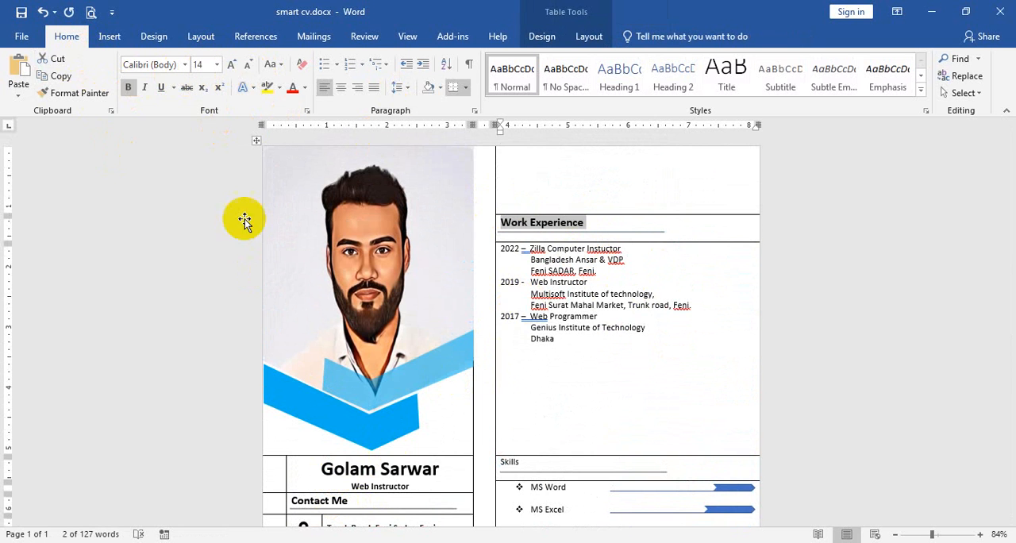
Format the "Skills" heading as 14 pt bold
scroll(447, 337, down, 2)
scroll(447, 338, down, 2)
double_click(506, 286)
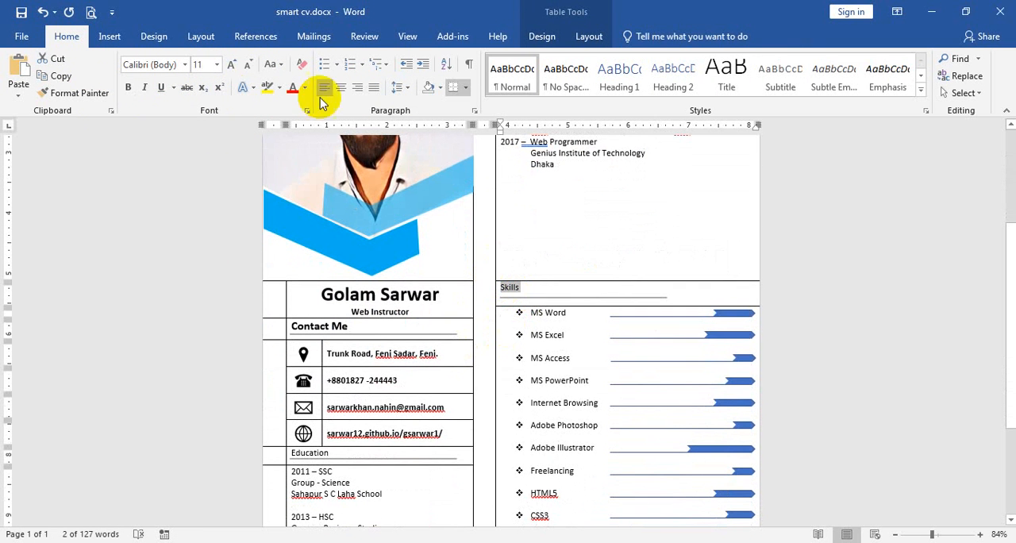
click(216, 65)
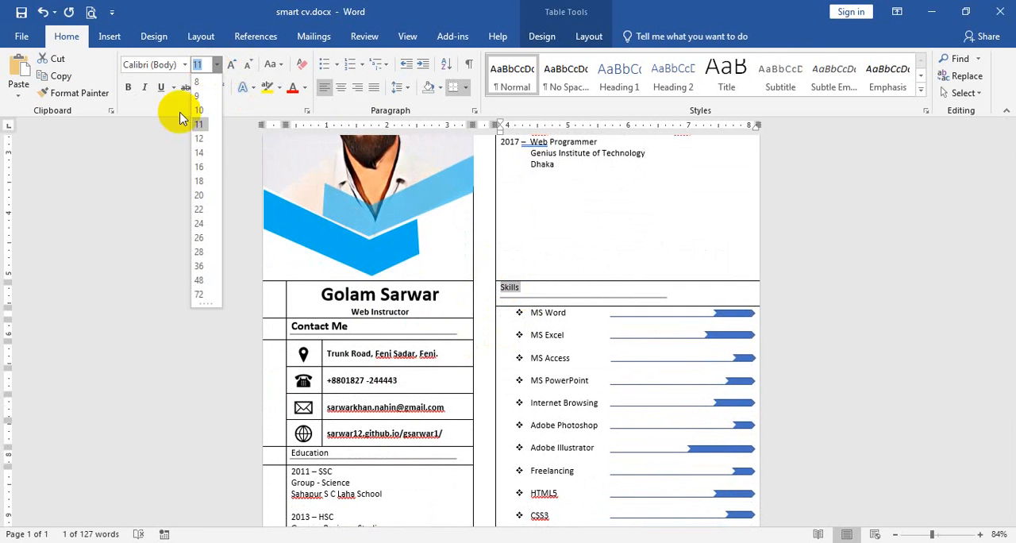
click(199, 153)
click(128, 88)
Format the "Education" heading as 14 pt bold
scroll(419, 344, down, 3)
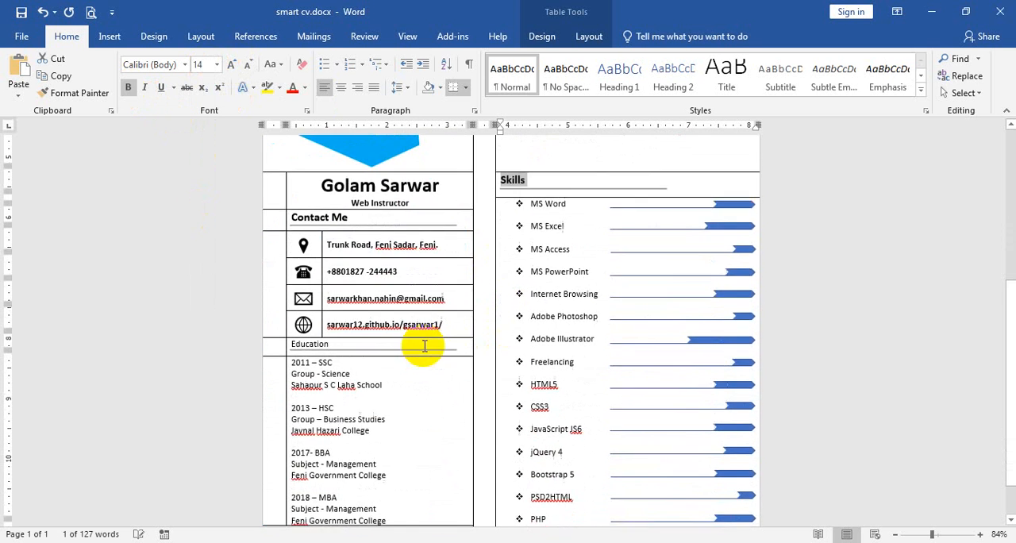
double_click(295, 293)
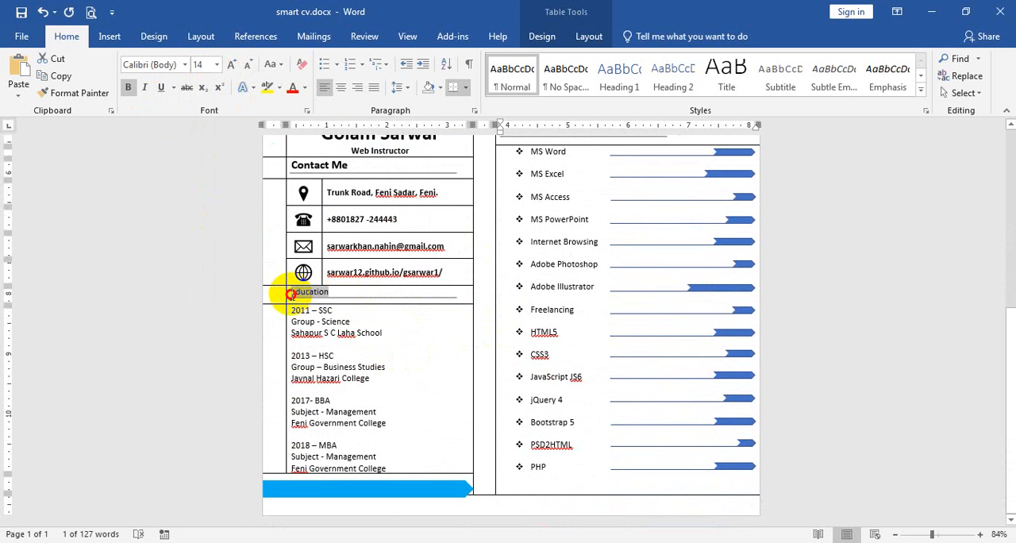
click(128, 87)
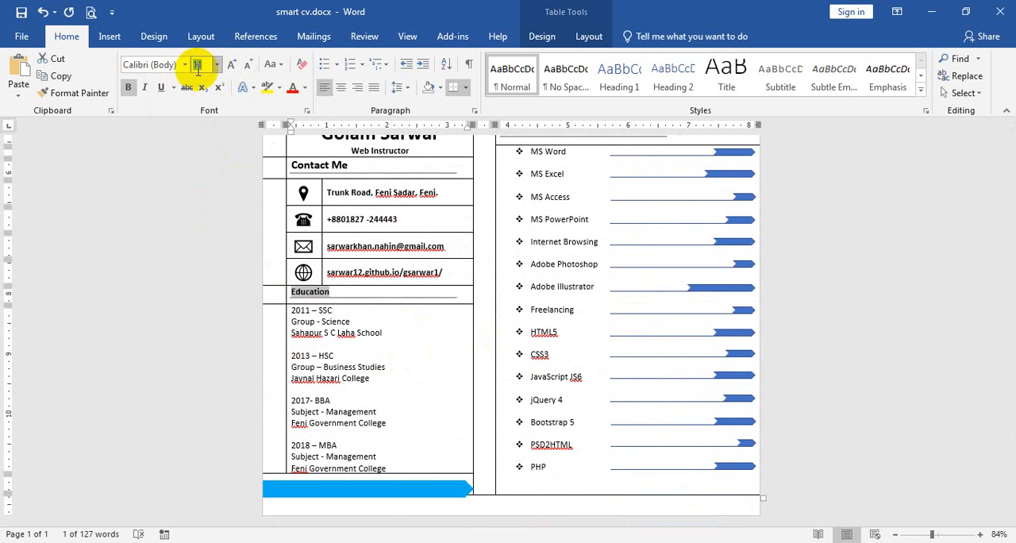
click(199, 65)
text(14)
key(Return)
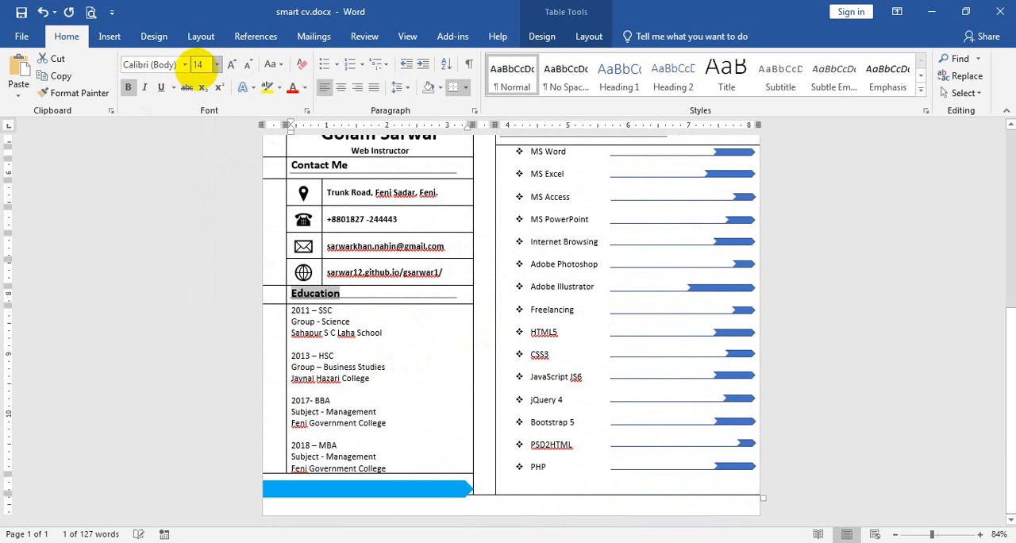
Nudge the line under the "Education" heading slightly down and left, and the line under "Skills" slightly left
click(446, 299)
click(450, 298)
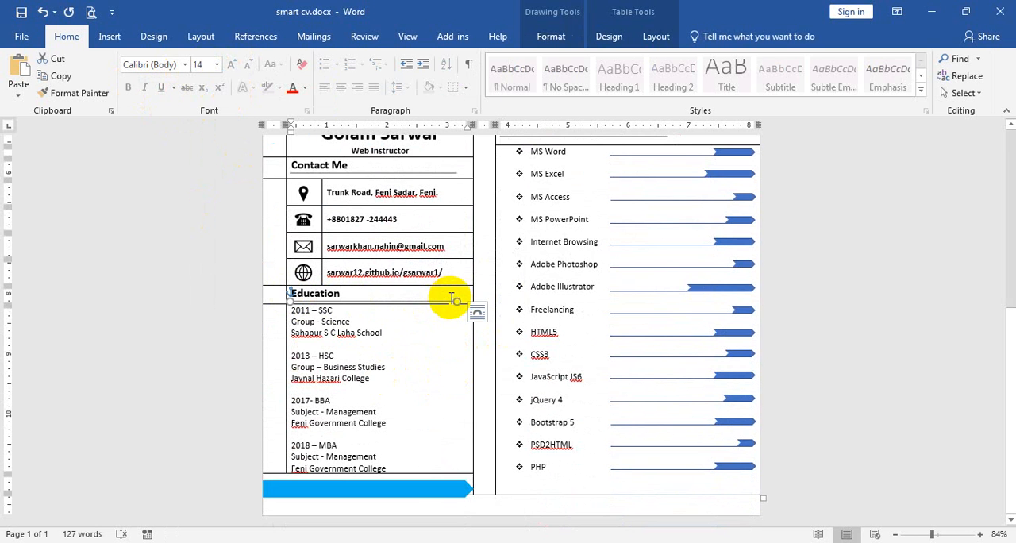
scroll(444, 294, up, 3)
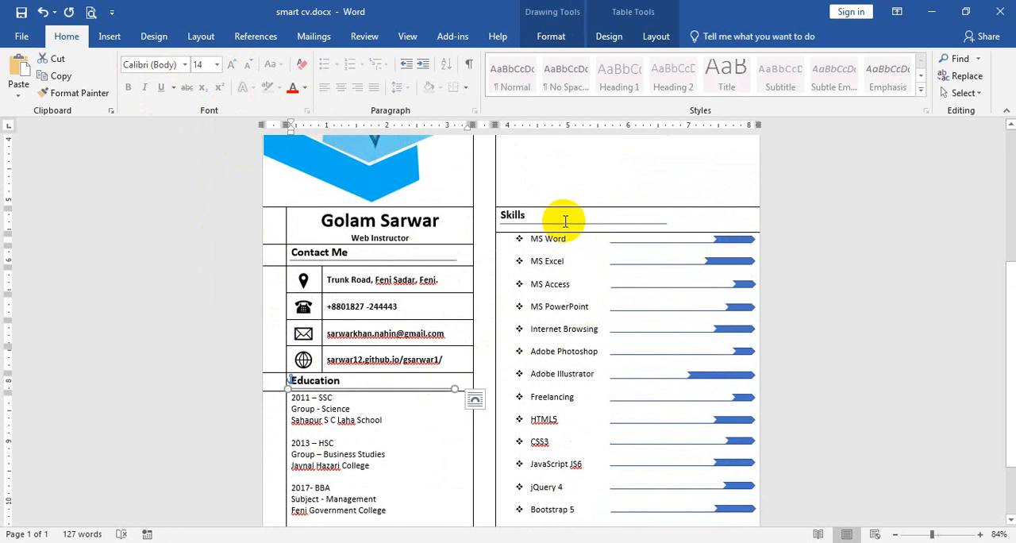
scroll(568, 238, up, 8)
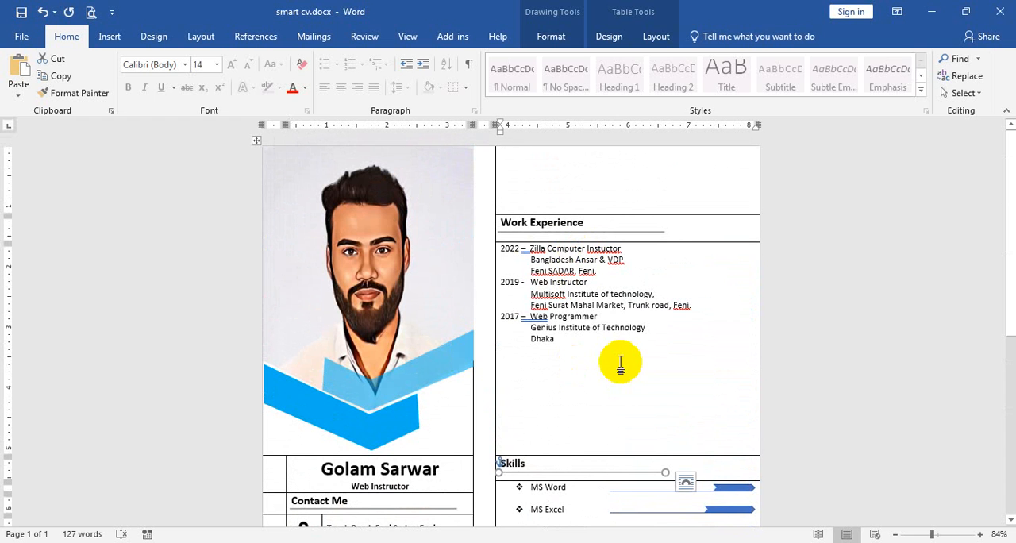
Make the 2022 job title line under Work Experience bold and insert a blank line after that entry
drag(632, 251, 502, 252)
key(ctrl+b)
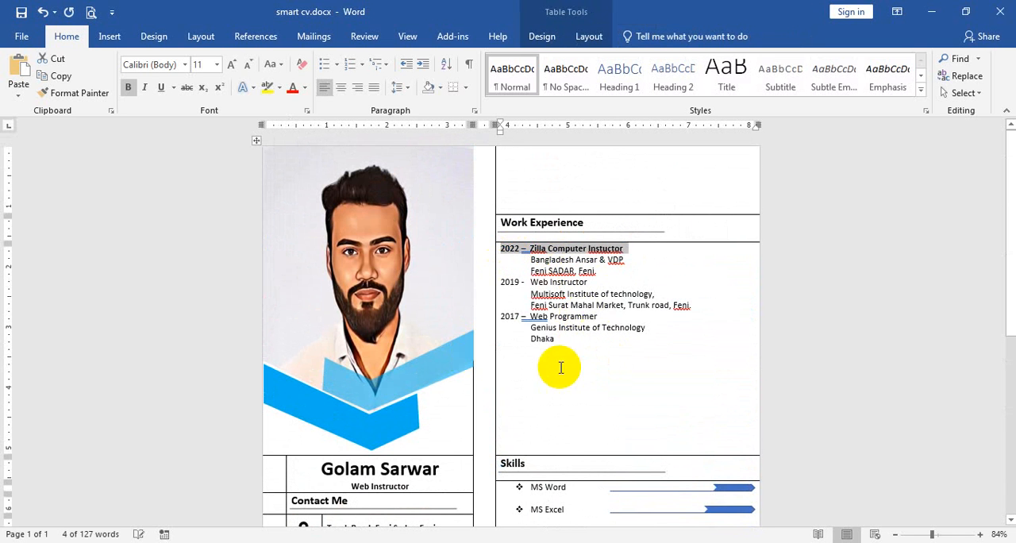
drag(599, 281, 489, 286)
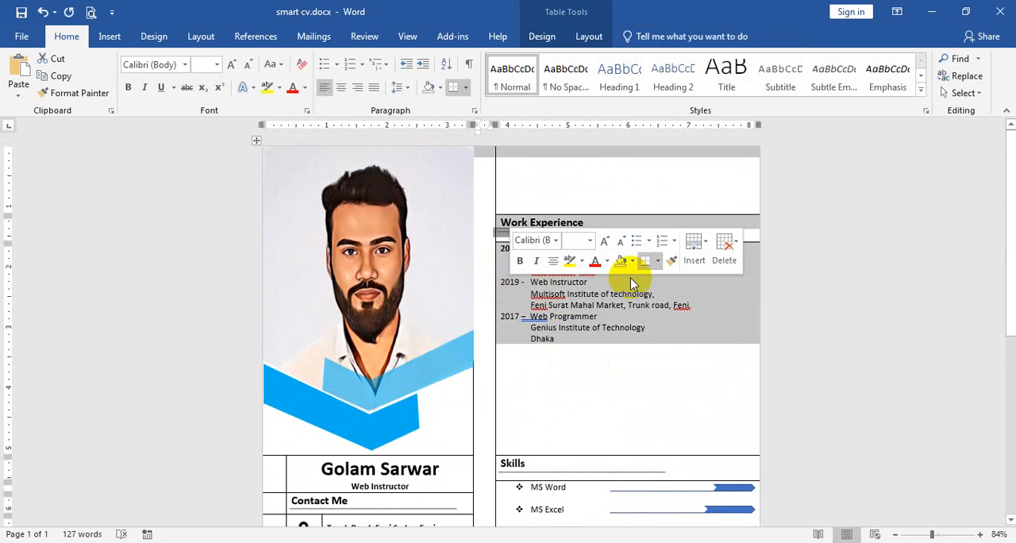
click(628, 278)
key(Return)
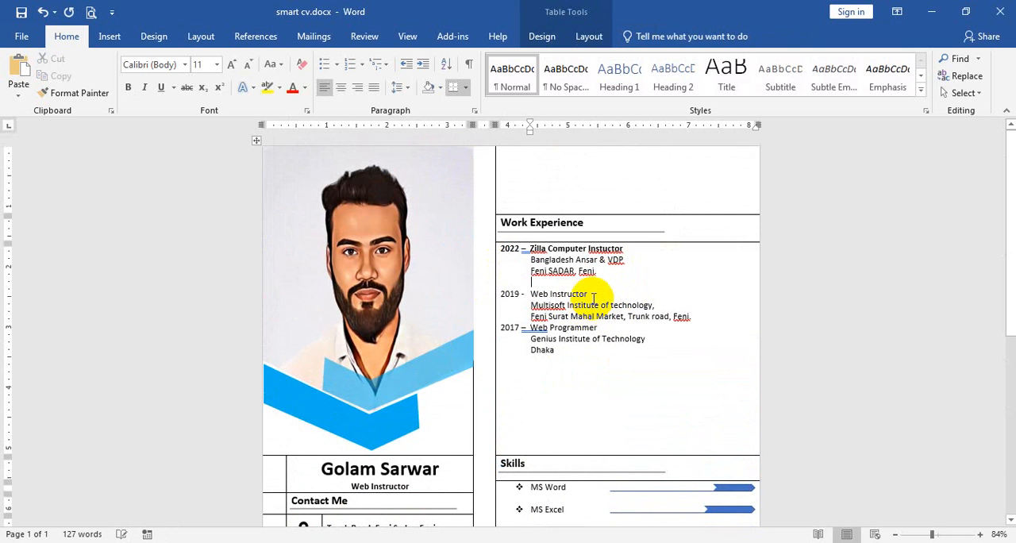
Make the 2019 and 2017 job title lines bold and insert a blank line between the two entries
drag(592, 294, 503, 293)
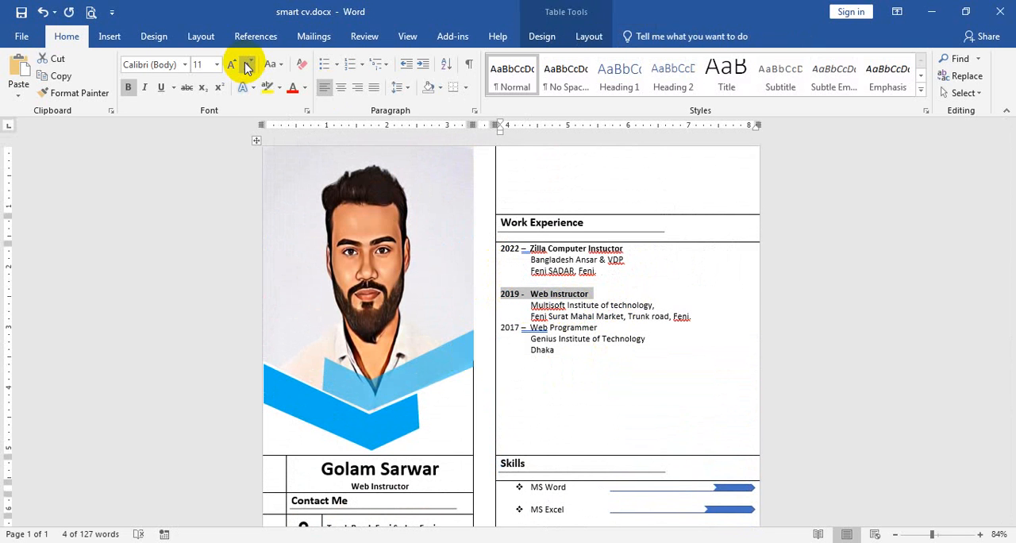
click(709, 318)
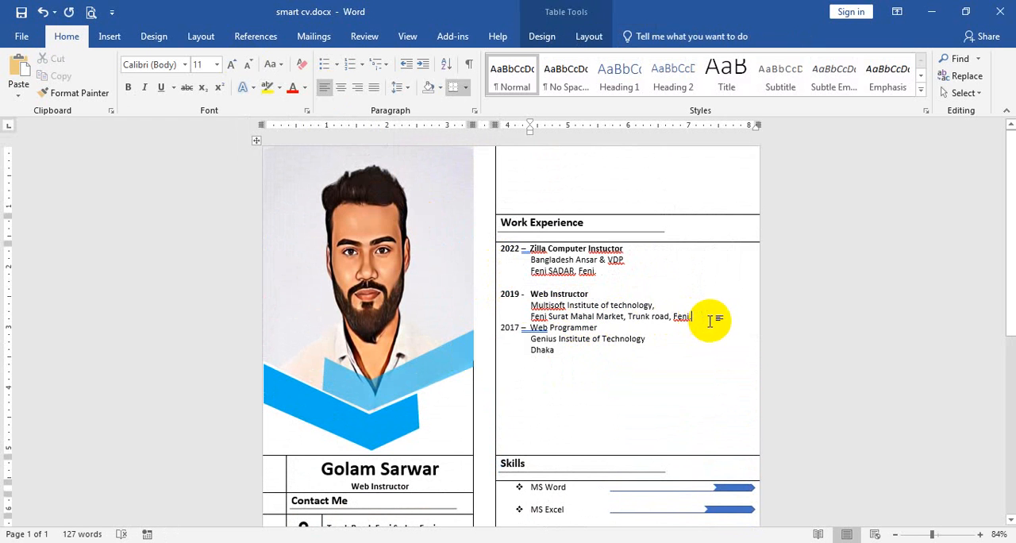
key(Return)
drag(609, 336, 507, 343)
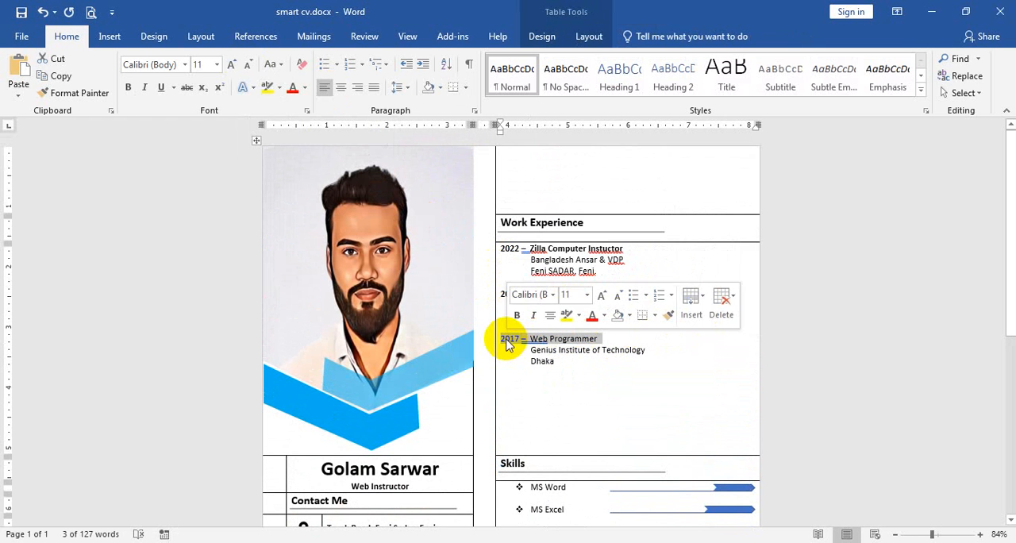
key(ctrl+b)
Set the text of the Work Experience section, including its heading, to 12 pt
drag(557, 364, 495, 246)
click(232, 65)
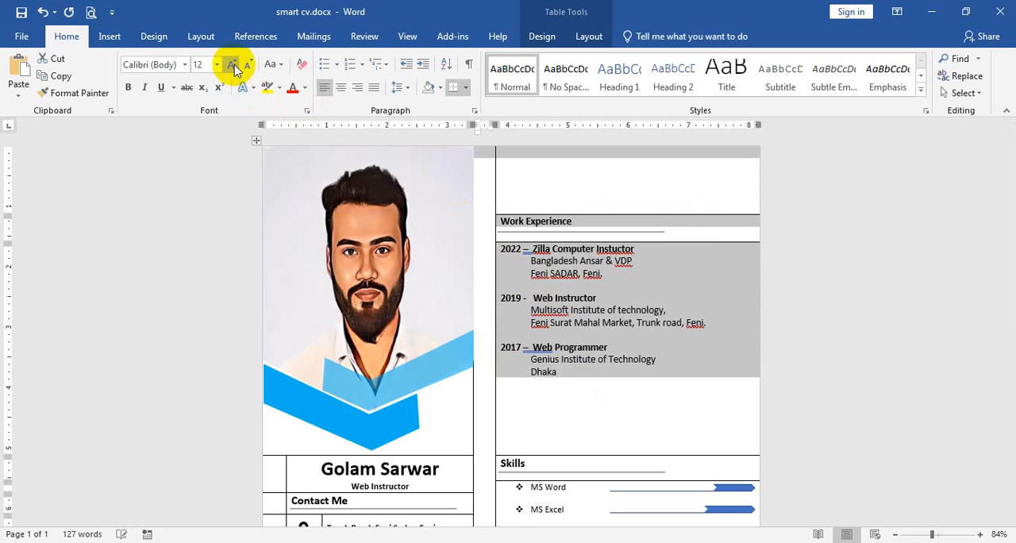
Make the year and degree lines for SSC, HSC, BBA and MBA in the Education section bold
scroll(515, 352, down, 8)
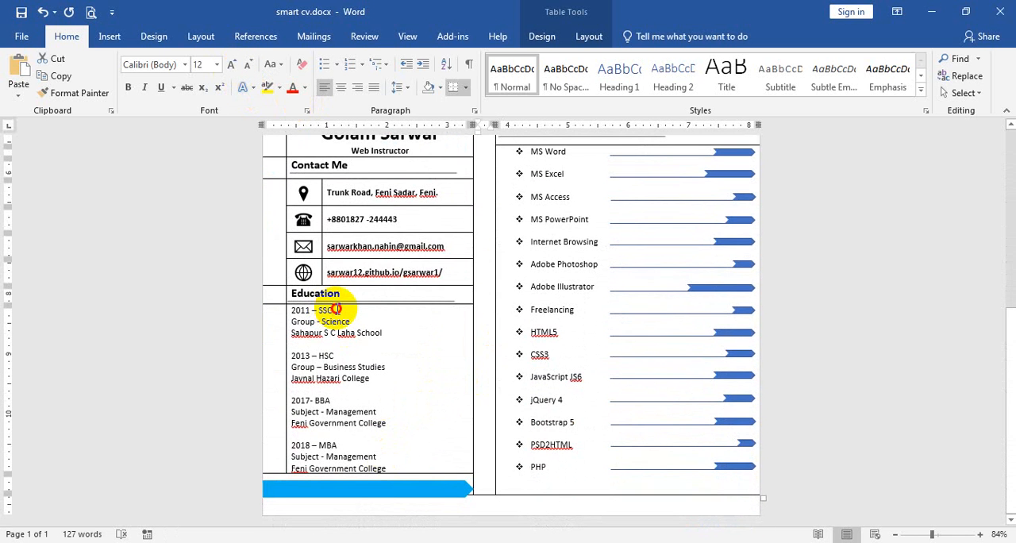
triple_click(290, 310)
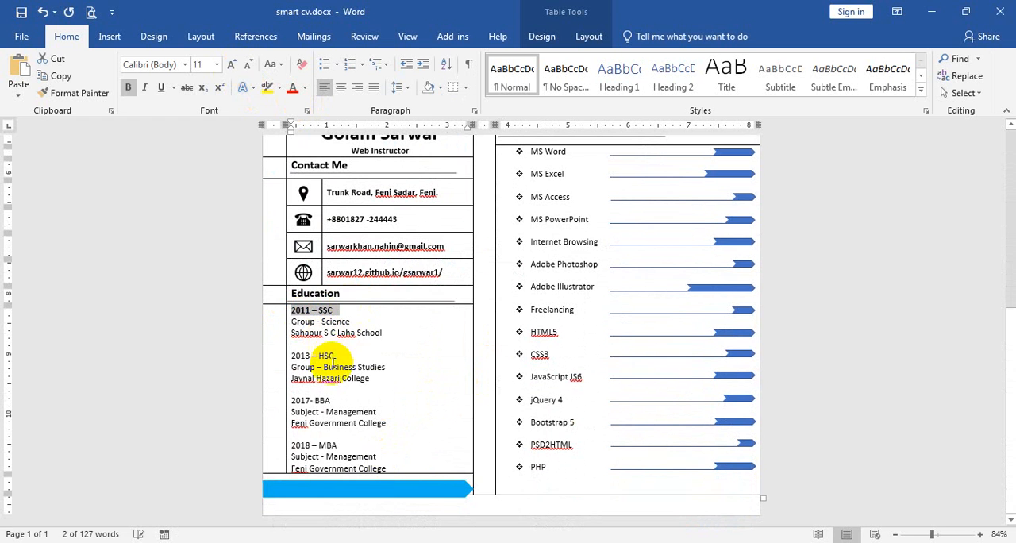
drag(338, 354, 294, 354)
key(ctrl+b)
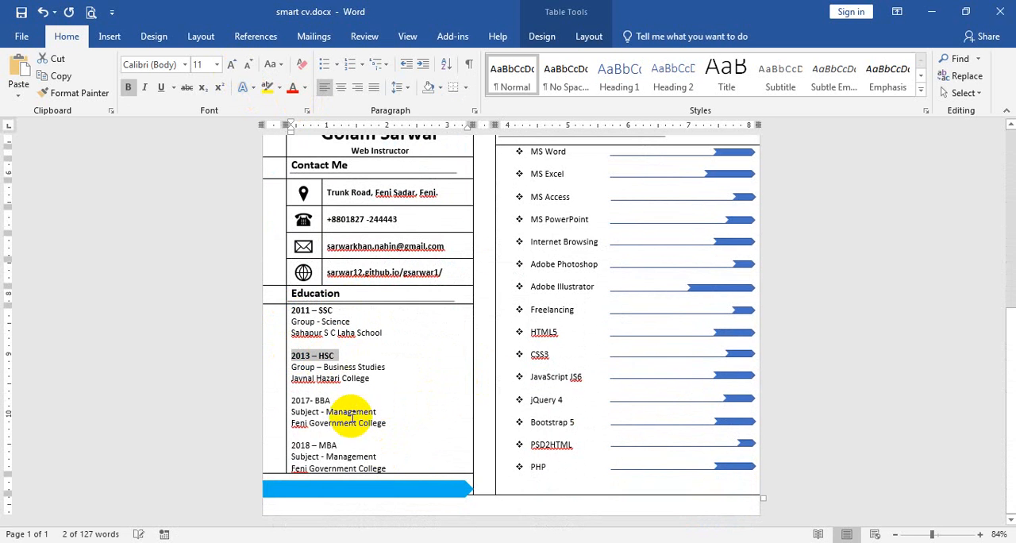
drag(335, 399, 296, 399)
key(ctrl+b)
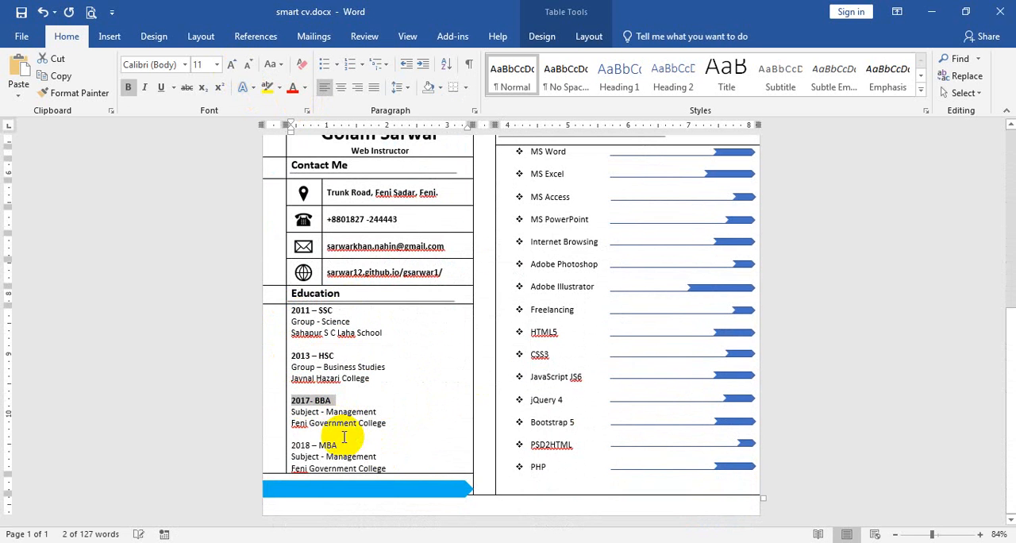
drag(344, 445, 294, 443)
key(ctrl+b)
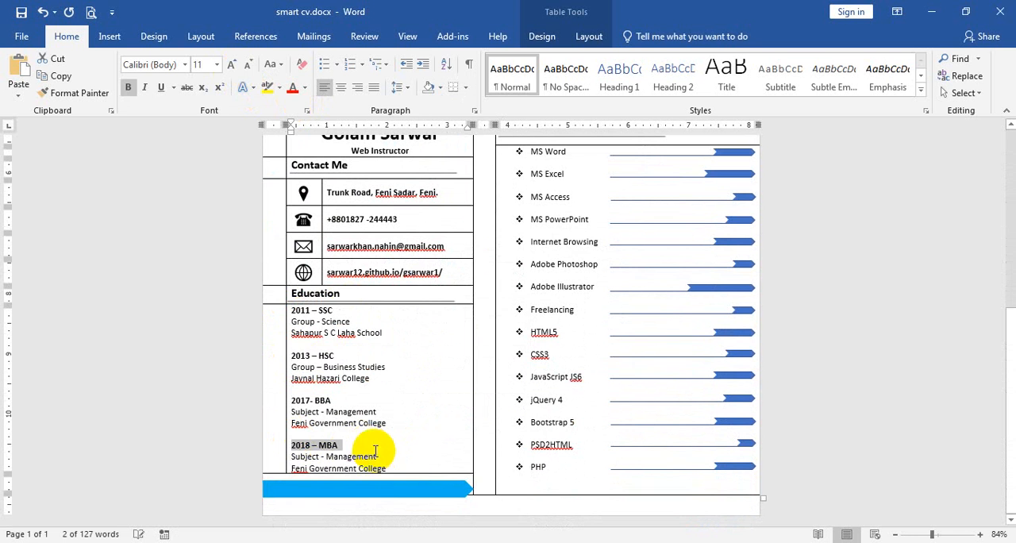
Increase the font size of all entries below the "Education" heading to 12 pt
drag(393, 468, 284, 309)
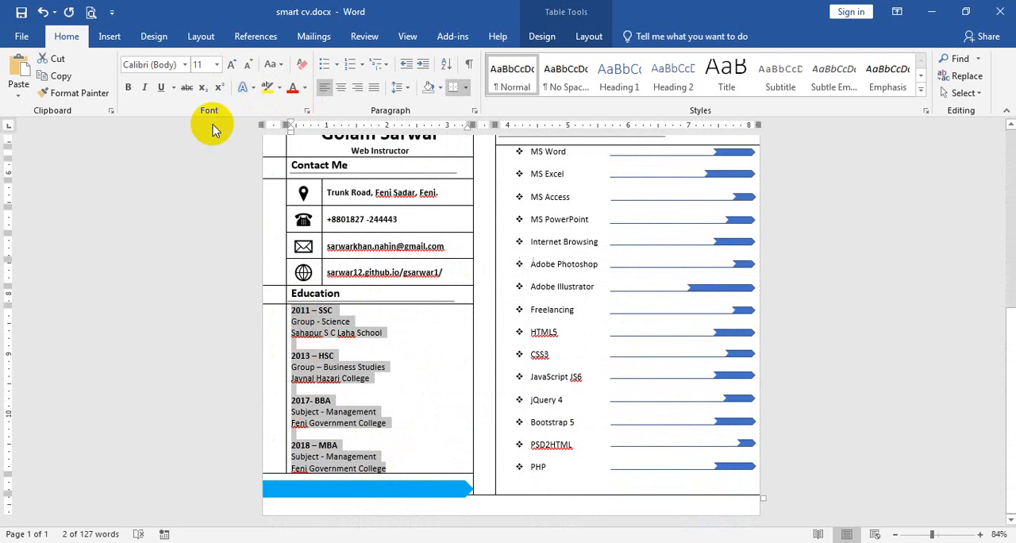
click(231, 64)
click(397, 434)
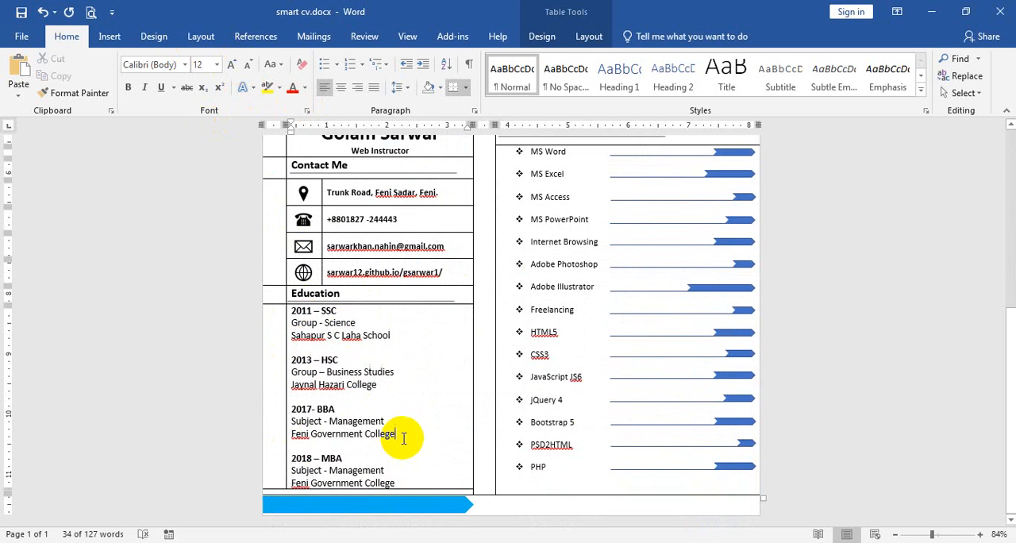
click(435, 490)
scroll(419, 425, up, 2)
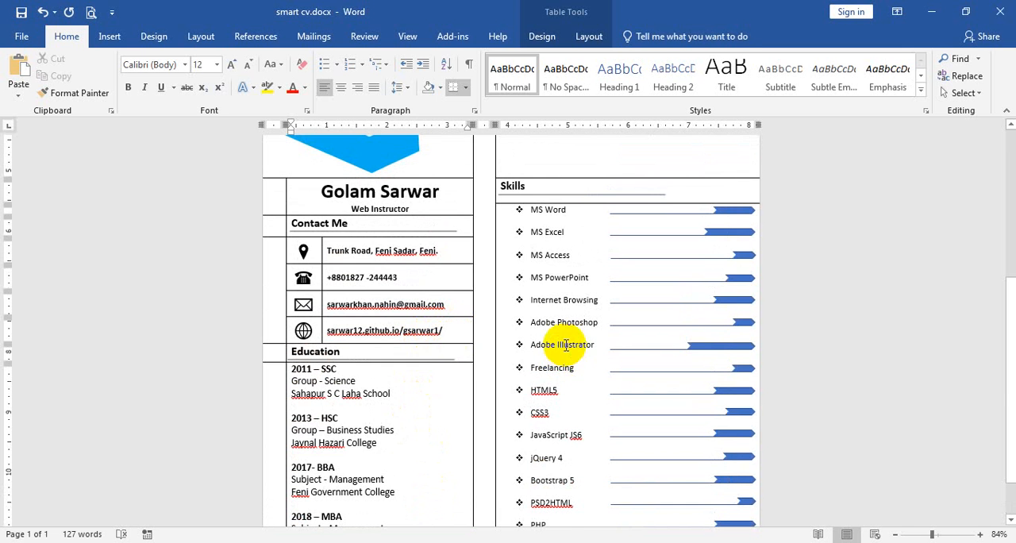
Switch to the browser to examine the reference CV template's layout and colours, and return to smart cv.docx in Word
scroll(566, 345, up, 8)
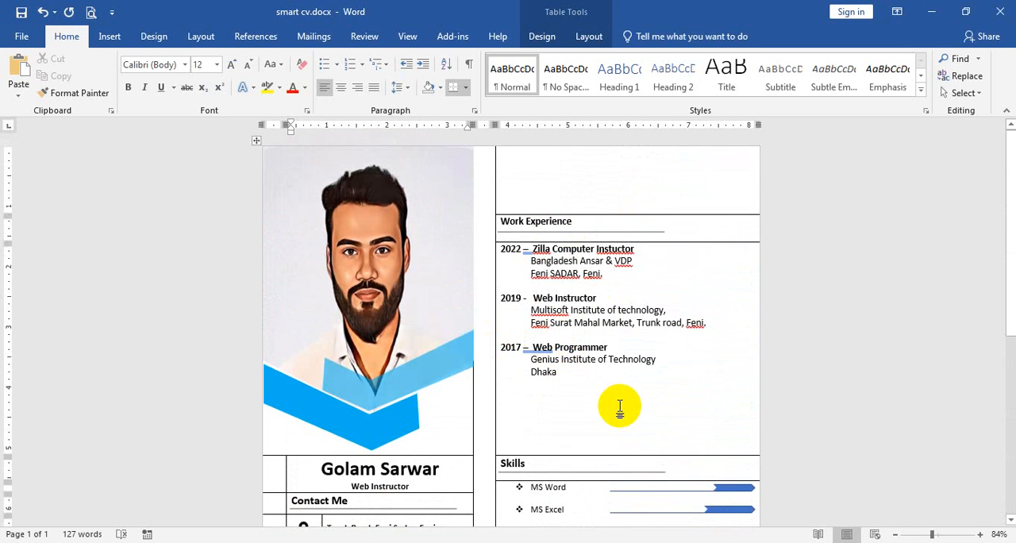
key(alt+Tab)
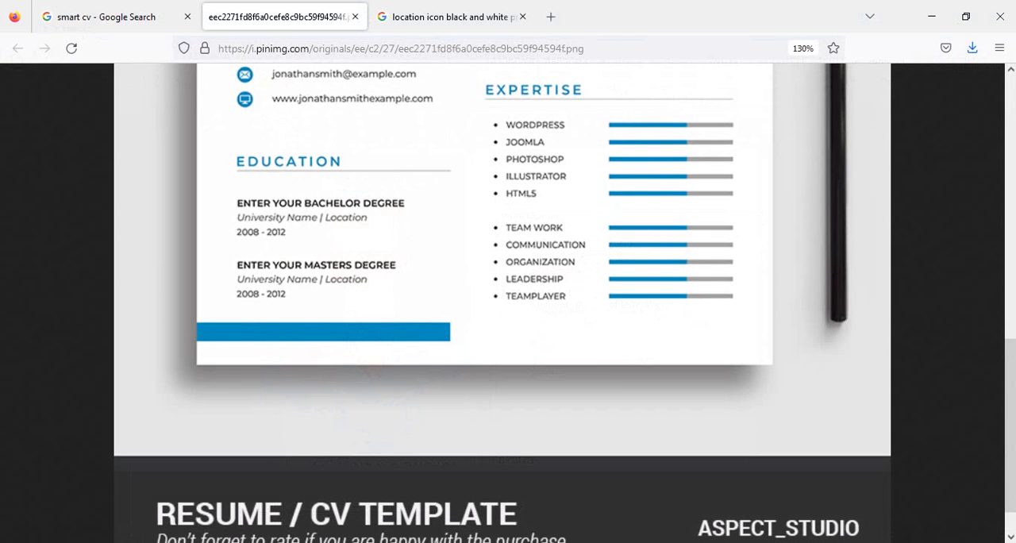
scroll(643, 351, up, 7)
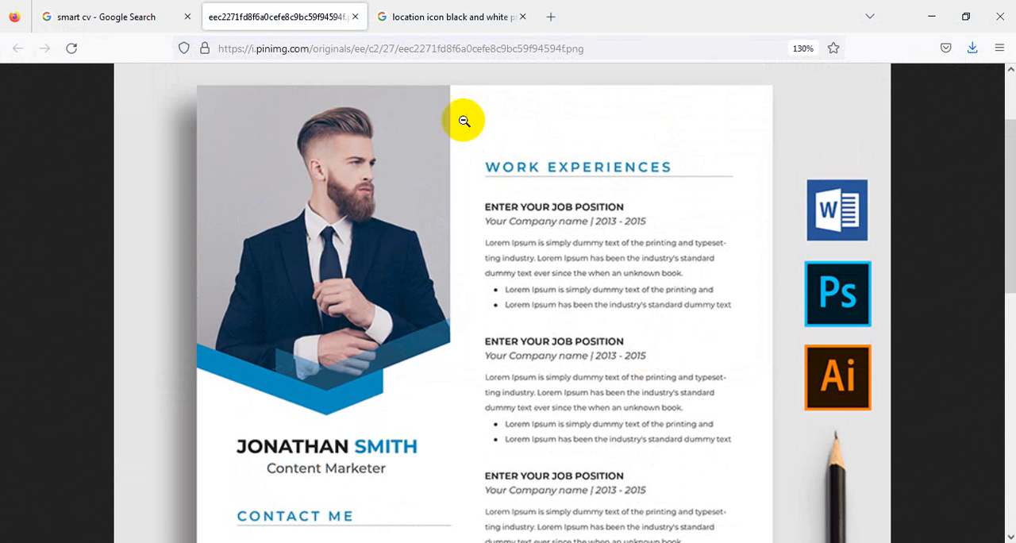
scroll(536, 312, down, 7)
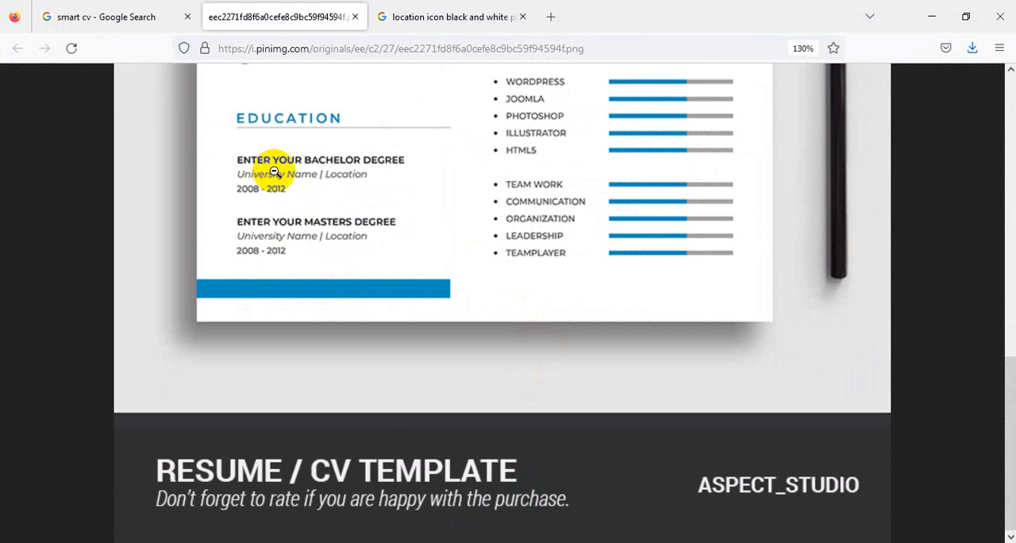
click(440, 519)
mouse_move(526, 535)
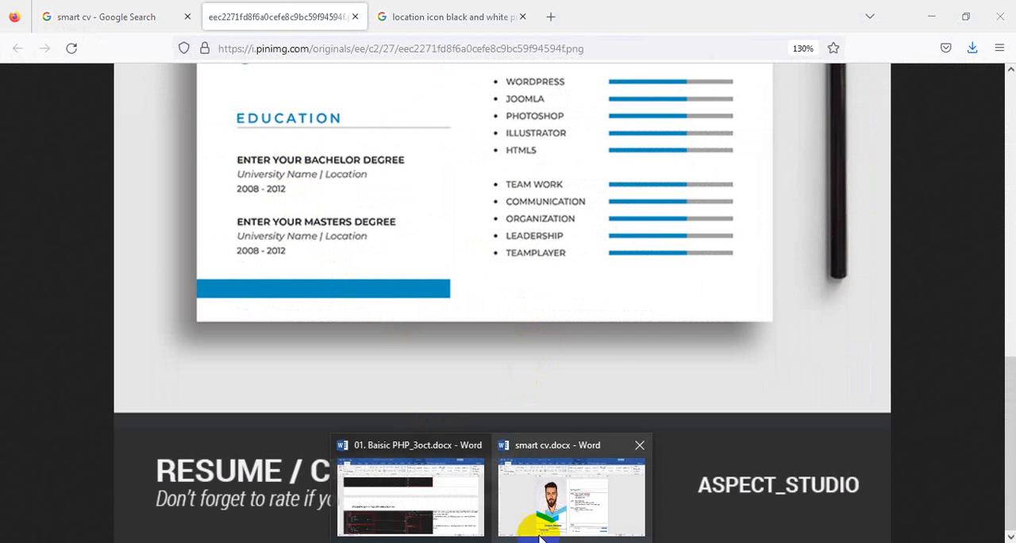
click(571, 496)
Remove all borders from the whole CV table and check the overall page layout
scroll(349, 401, down, 6)
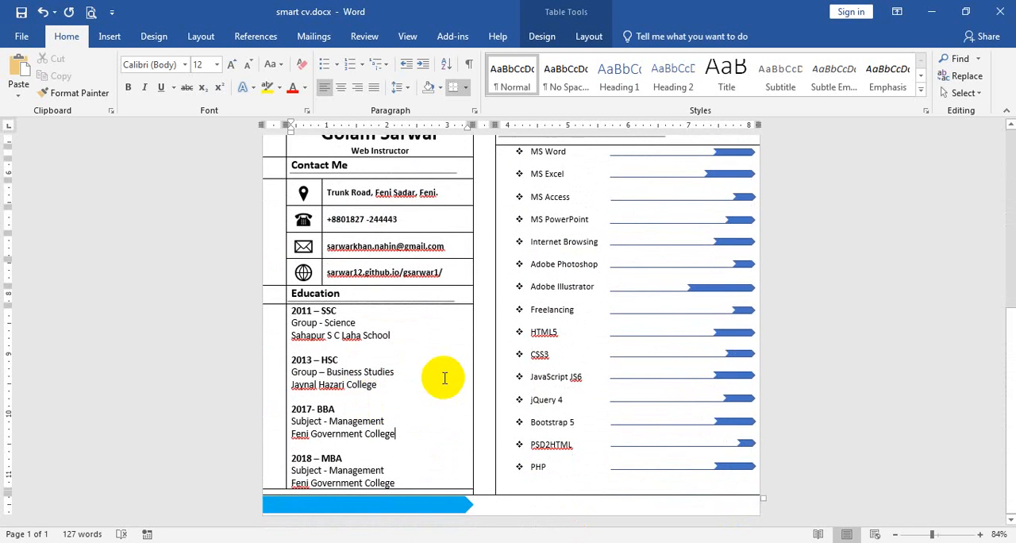
key(ctrl+a)
click(467, 90)
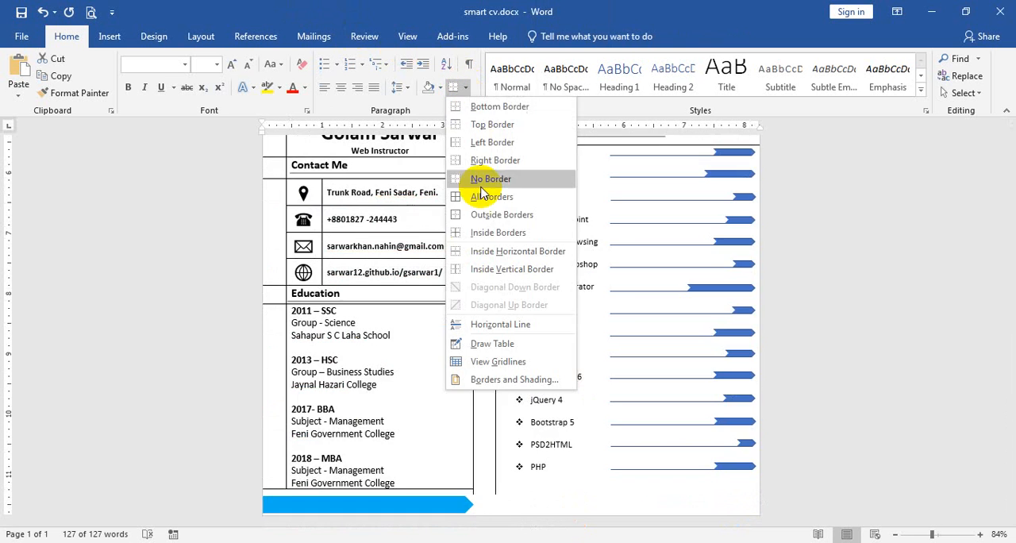
click(476, 183)
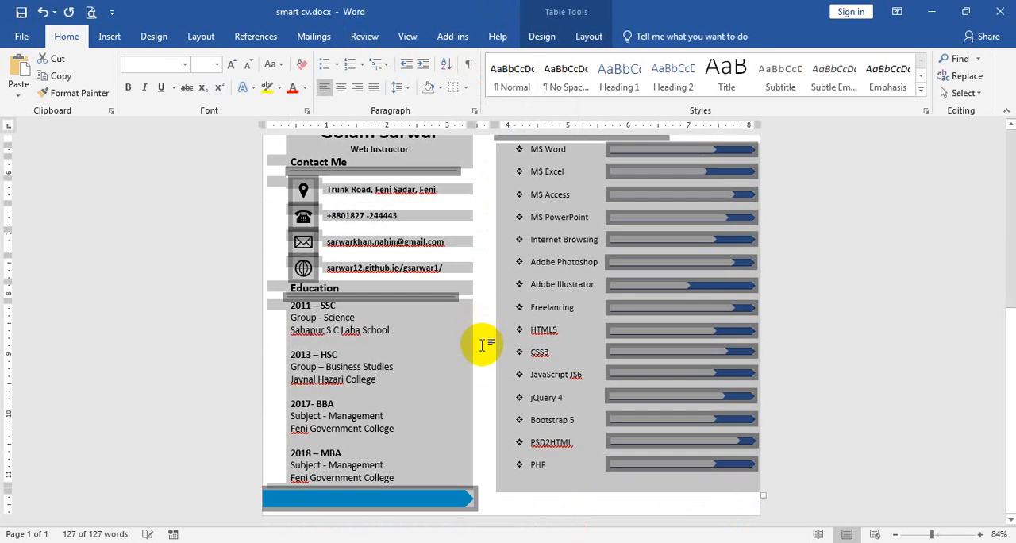
key(ctrl+Home)
scroll(492, 341, down, 3)
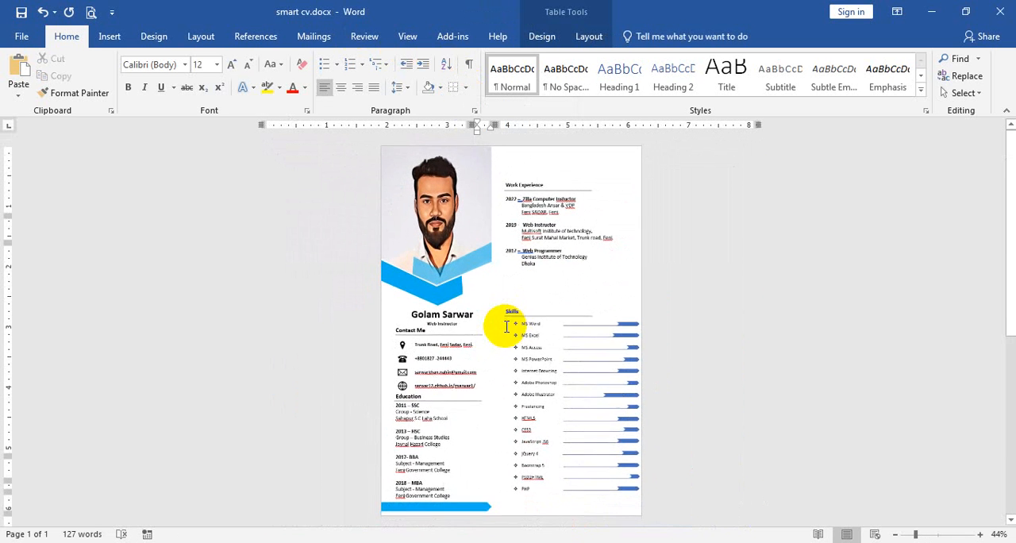
scroll(599, 279, up, 1)
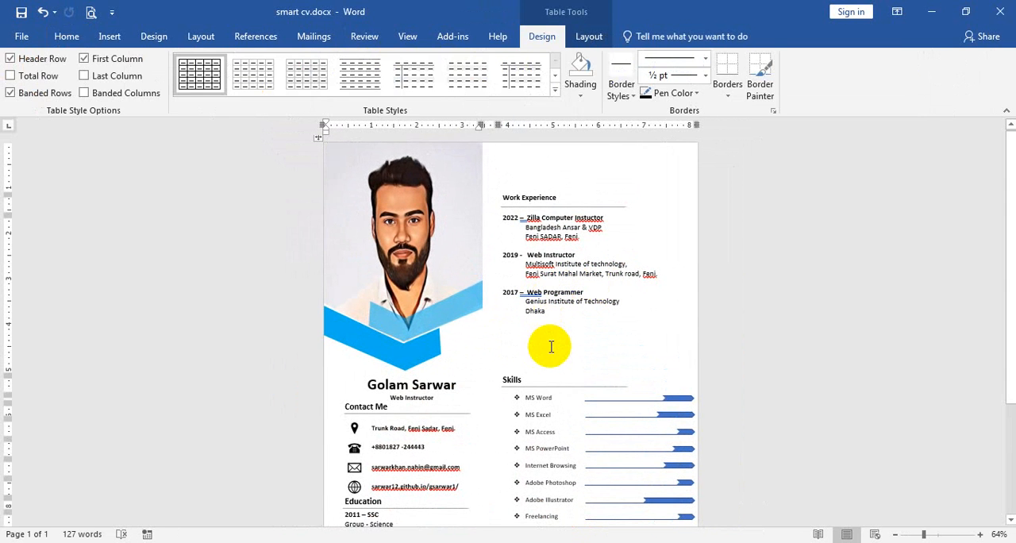
Apply all borders to the whole CV table
key(ctrl+a)
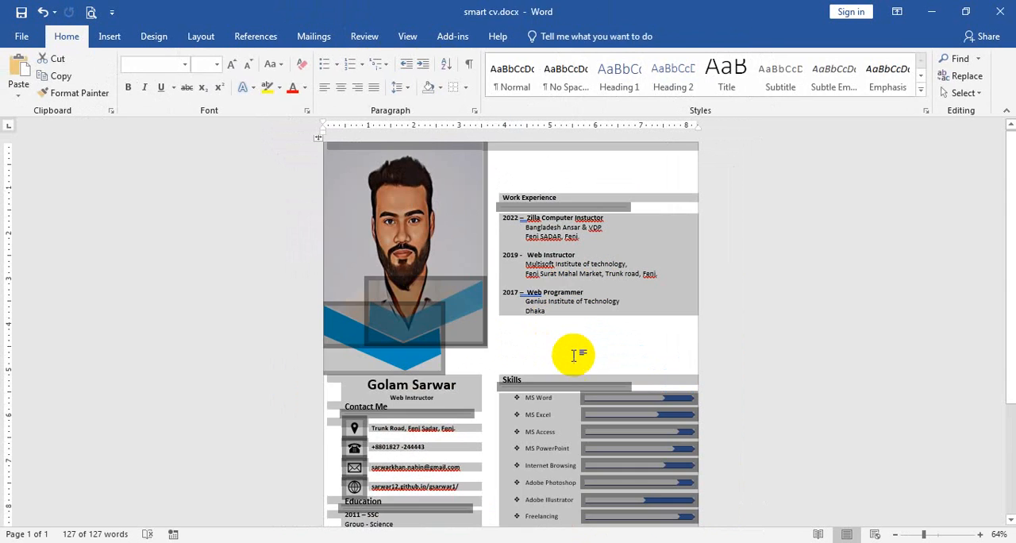
click(466, 88)
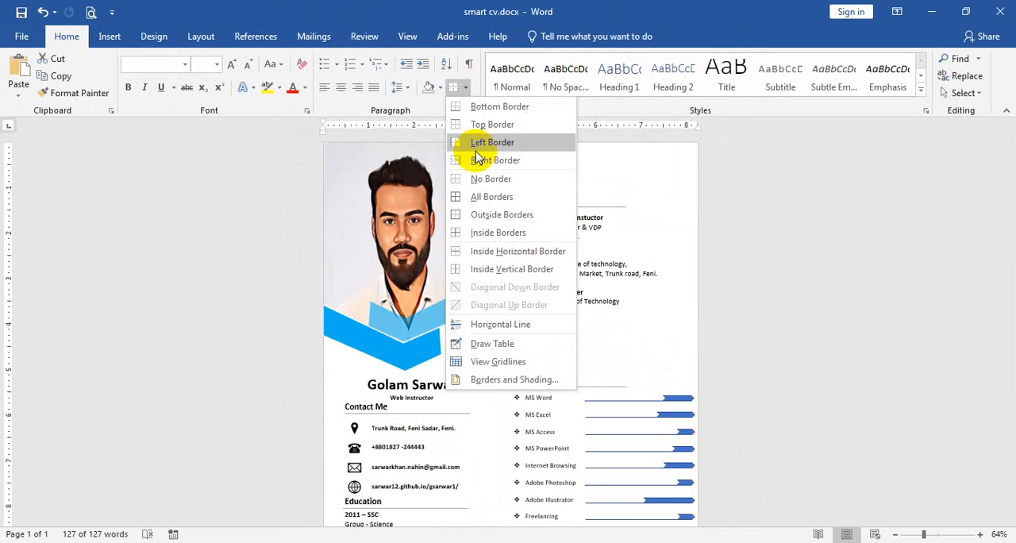
click(484, 196)
Shade the cells of the column containing Work Experience and Skills with a light blue-gray theme colour
click(578, 172)
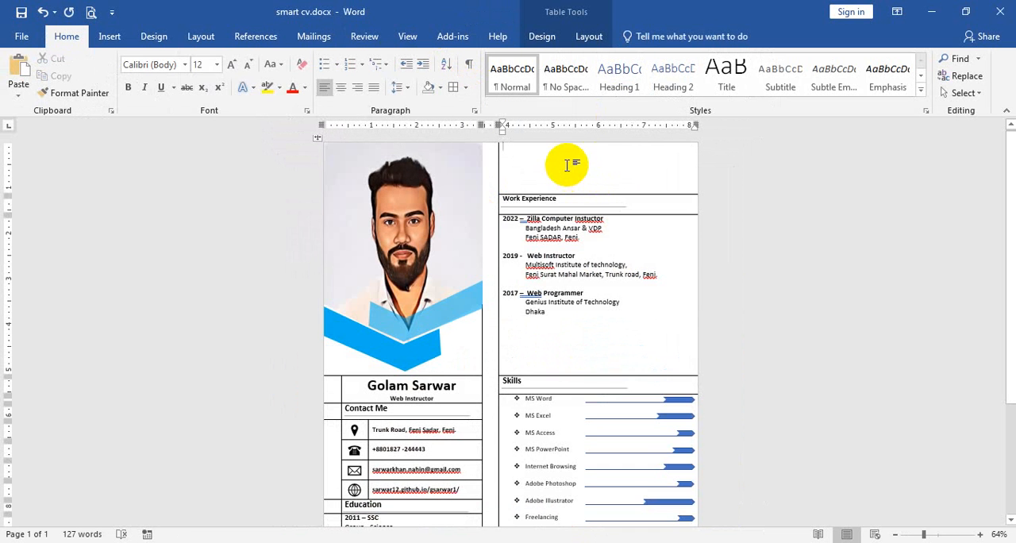
drag(567, 165, 592, 484)
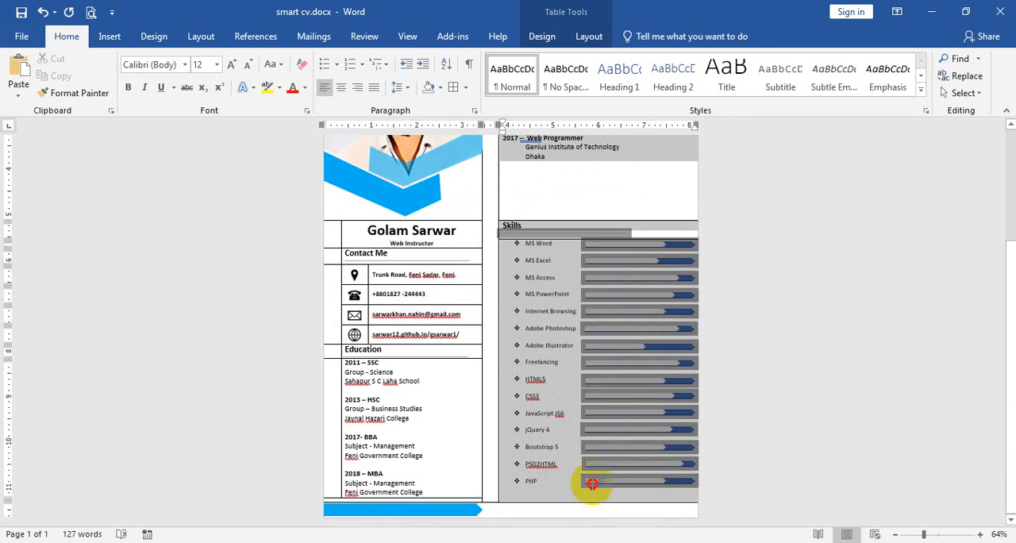
click(542, 36)
click(581, 94)
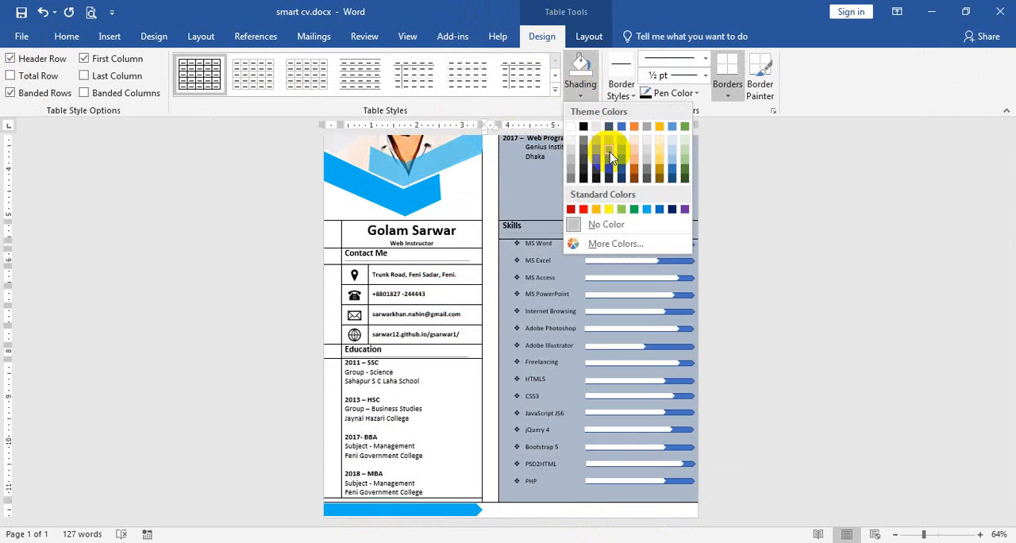
click(609, 157)
click(772, 286)
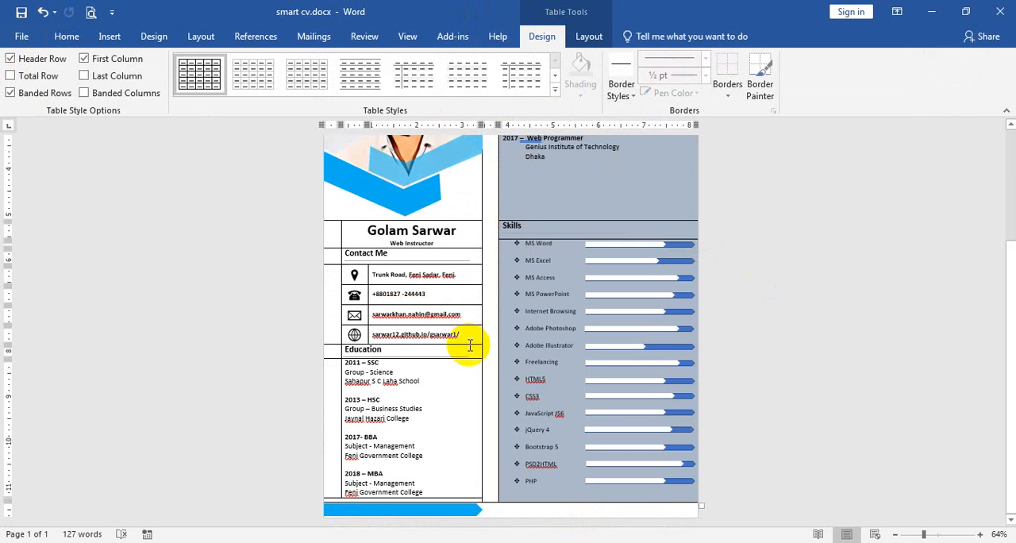
Shade the photo, name, contact text and Education cells with Blue, Accent 1, Darker 50%
mouse_move(467, 495)
mouse_down()
mouse_move(362, 136)
mouse_move(331, 86)
mouse_up()
click(582, 97)
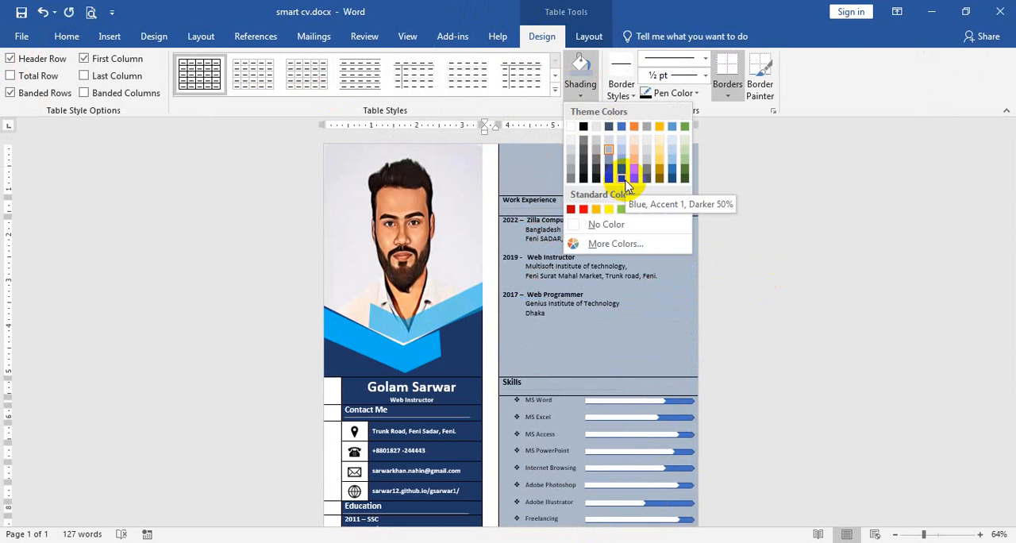
click(627, 185)
Apply the same dark blue shading to the narrow margin cells beside the name, Contact Me and Education sections
scroll(350, 337, down, 3)
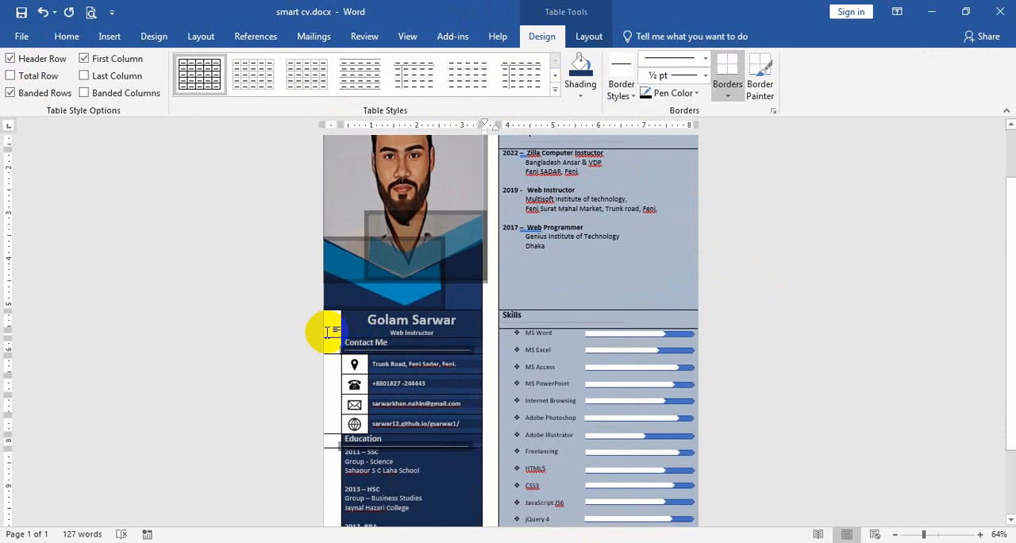
scroll(332, 332, down, 4)
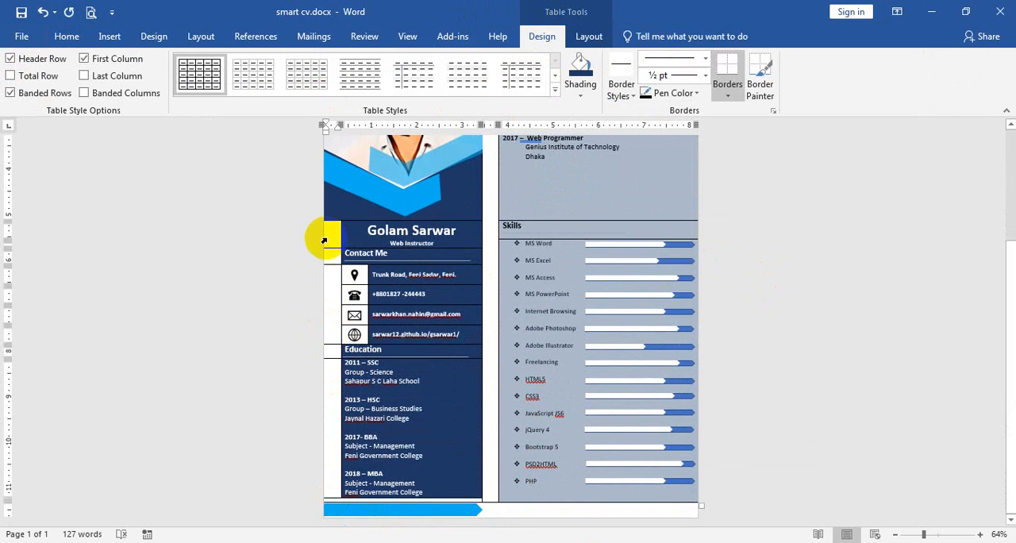
drag(330, 236, 331, 488)
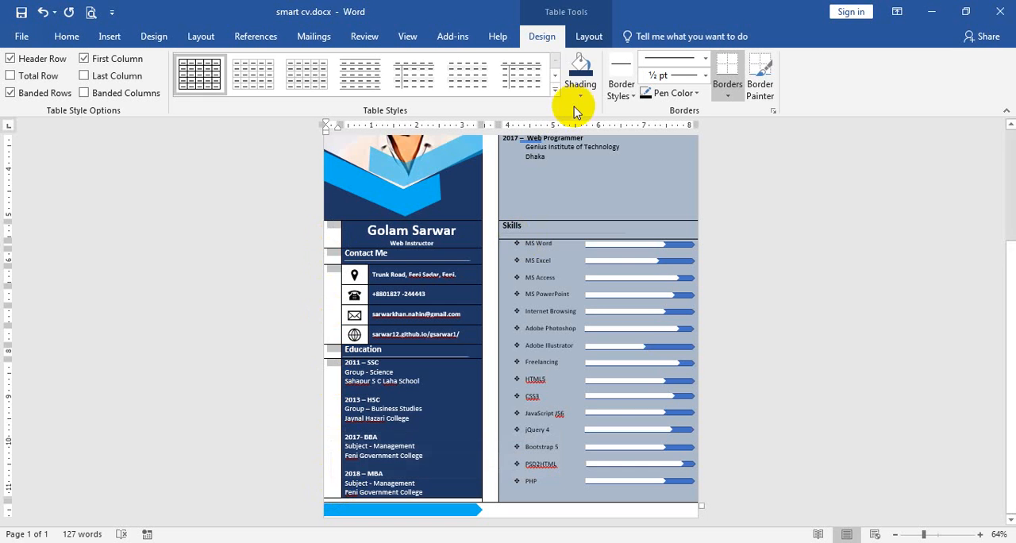
click(580, 71)
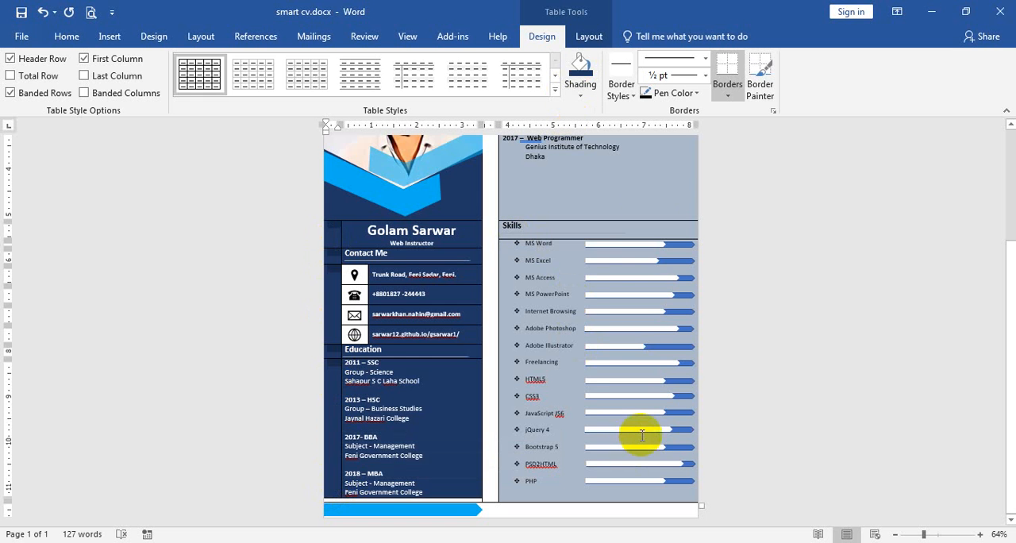
Select the entire CV and set its table to No Border
key(ctrl+a)
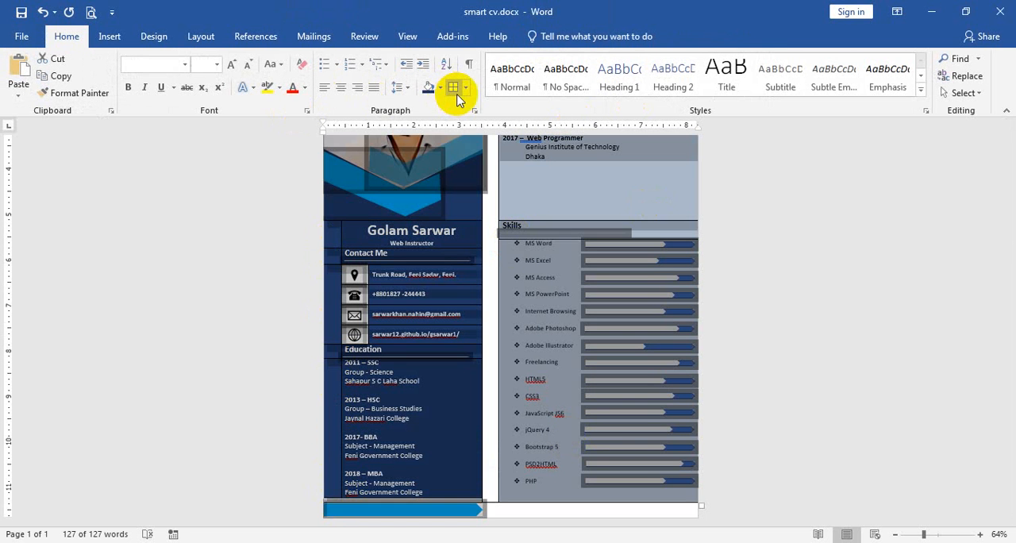
click(469, 90)
click(484, 174)
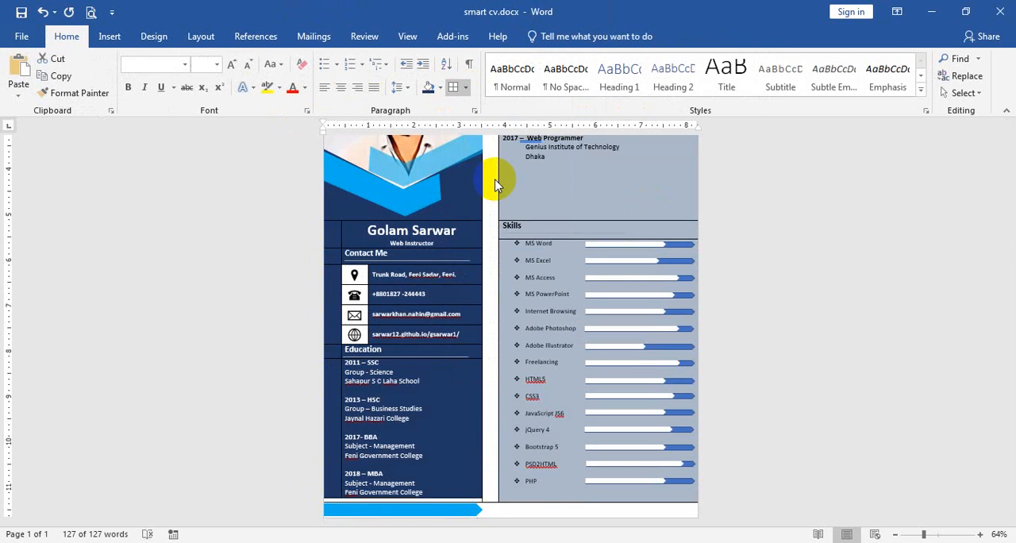
click(496, 179)
click(608, 199)
scroll(817, 337, up, 4)
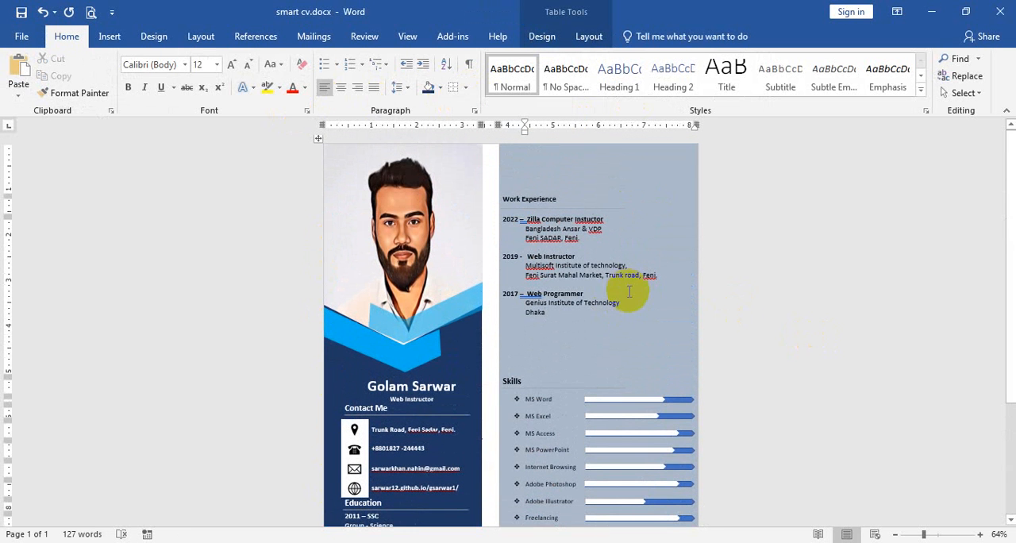
Set the font colour of all text in the CV to white
key(ctrl+a)
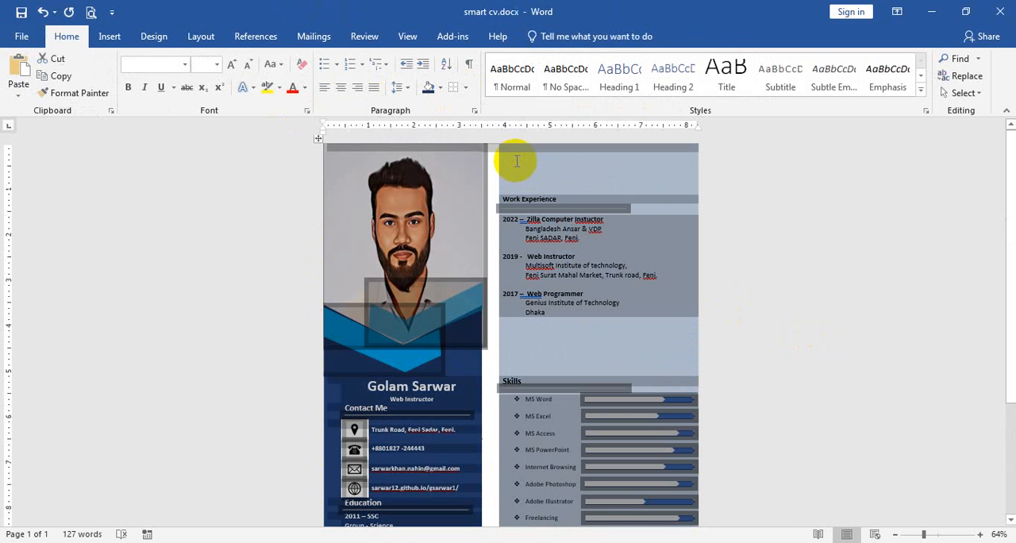
click(305, 87)
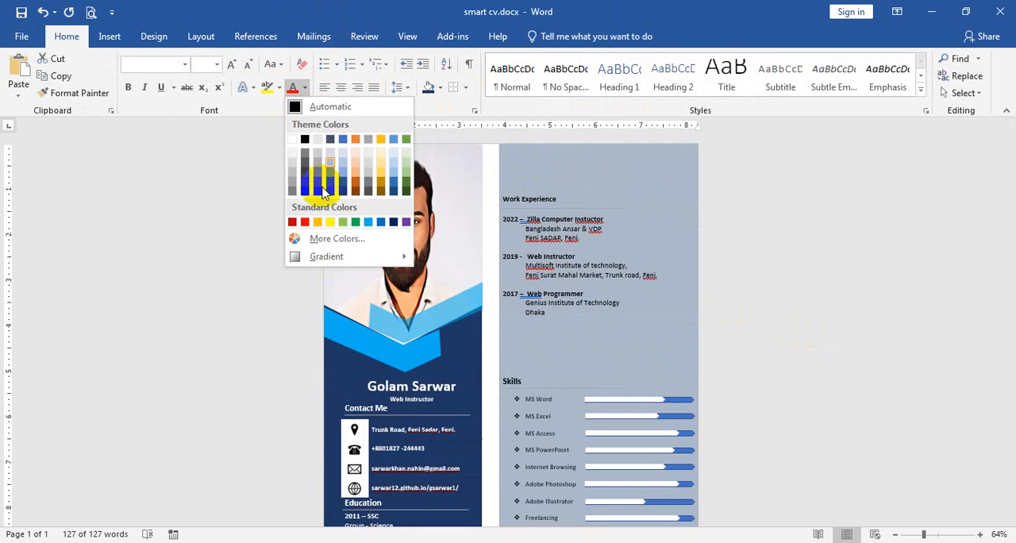
click(293, 139)
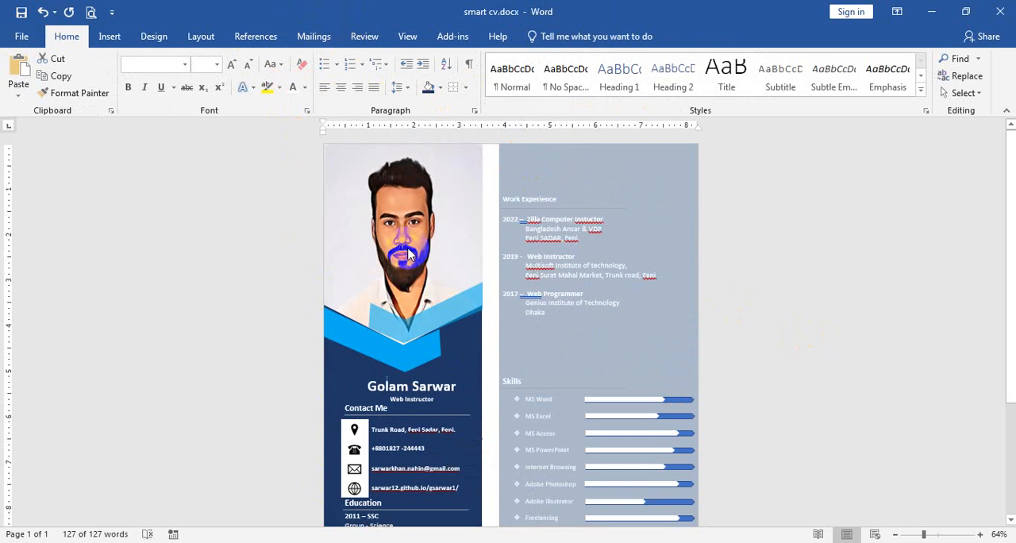
Set the three job entries under the Work Experience heading to 14 pt
drag(587, 344, 508, 220)
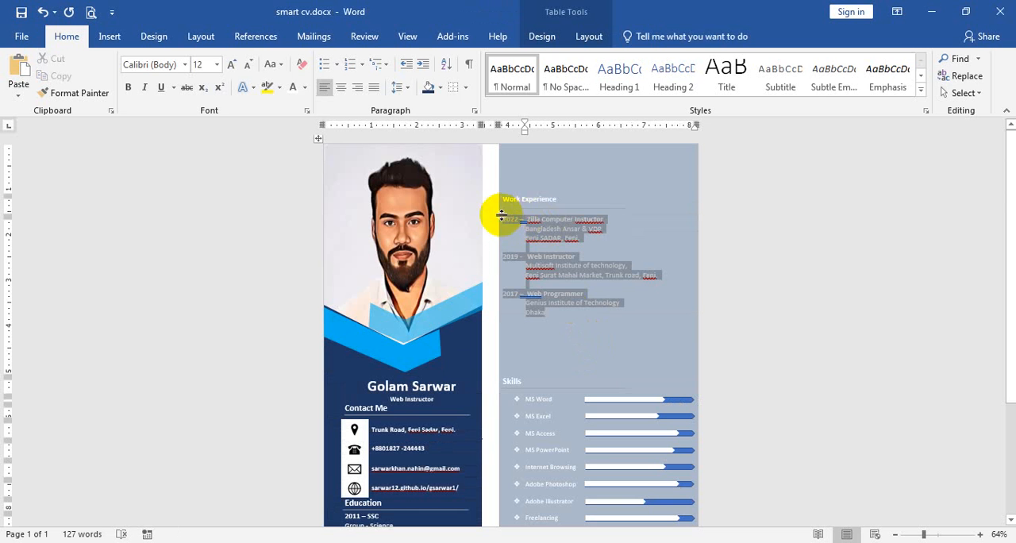
click(232, 65)
click(232, 64)
click(232, 64)
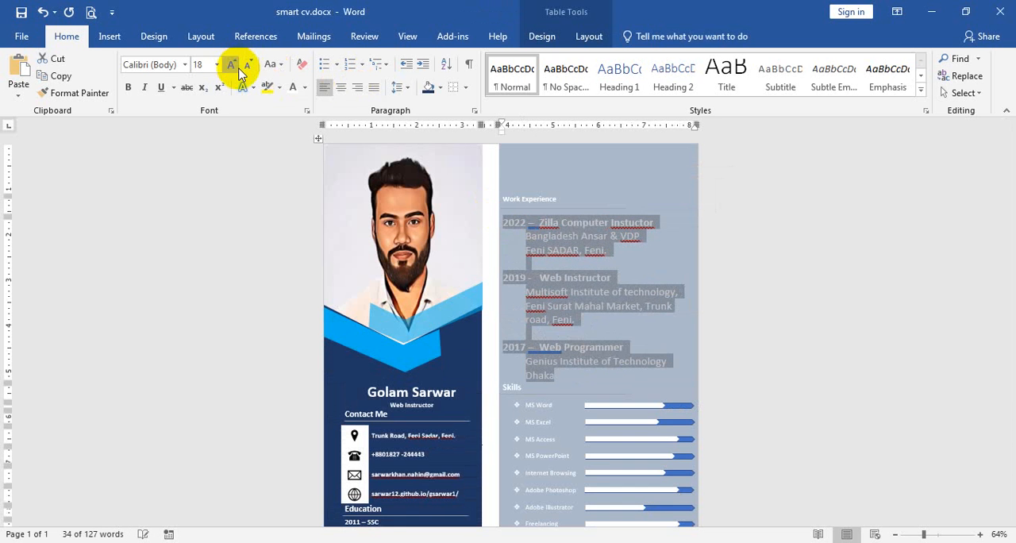
click(247, 65)
click(247, 65)
click(618, 350)
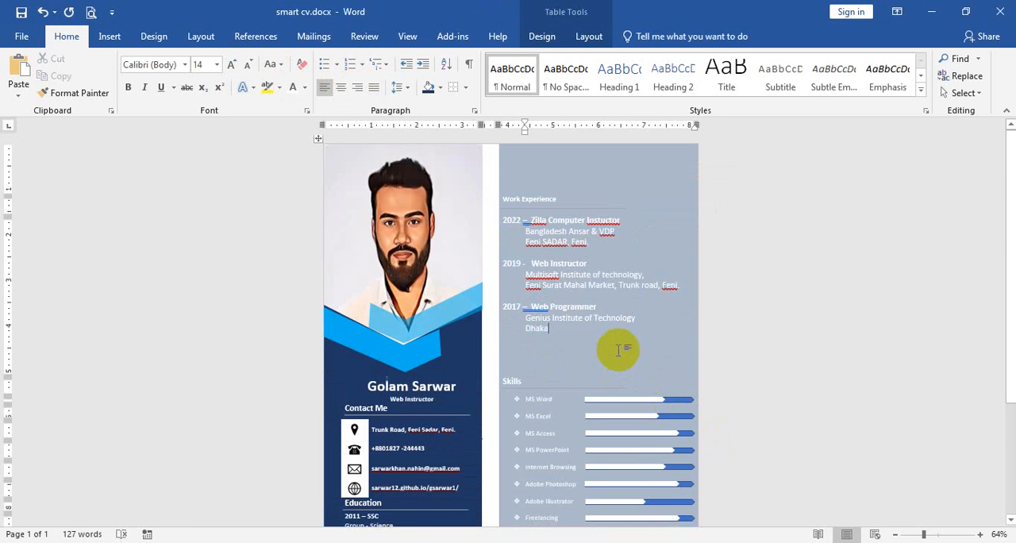
Nudge the lower bright blue chevron shape beneath the photo slightly downward
scroll(618, 350, down, 6)
scroll(619, 350, up, 5)
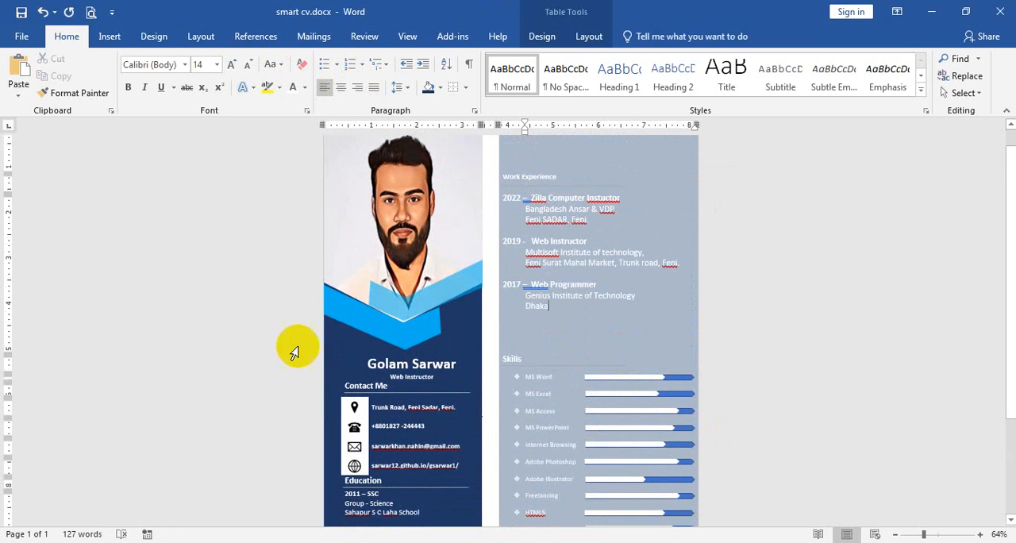
click(386, 324)
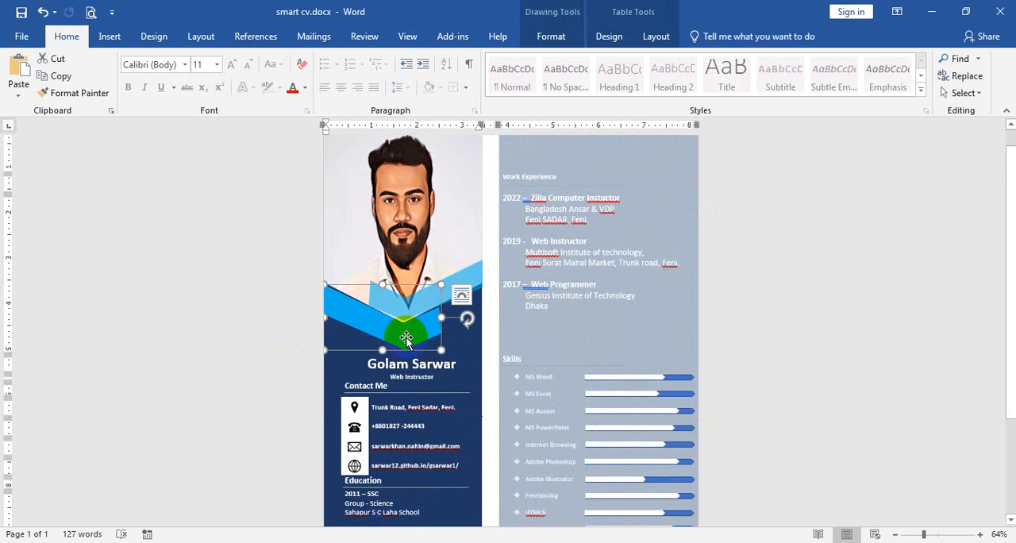
key(Down)
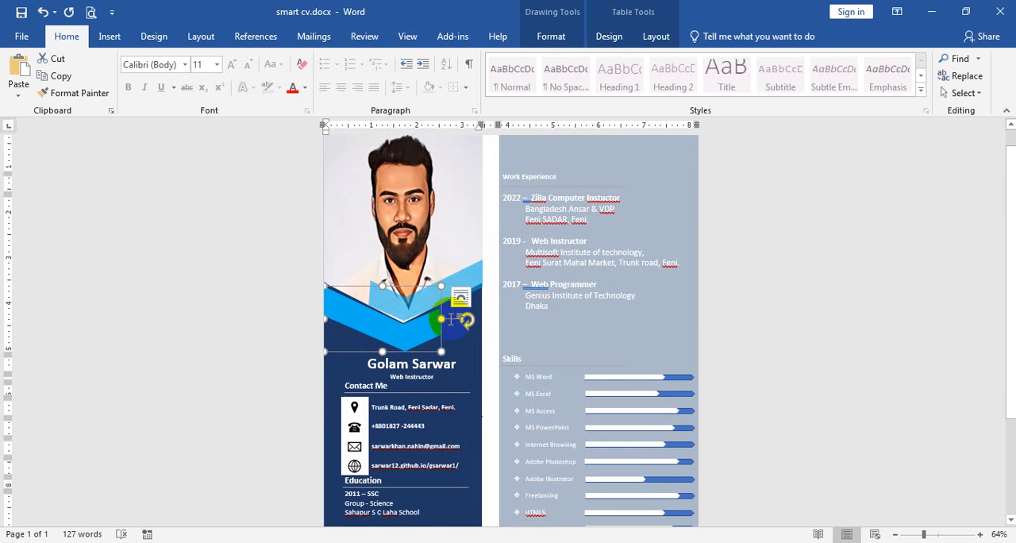
Replace the lower bright blue chevron with a newly drawn Chevron shape about 2.3" high and 1.12" wide
scroll(461, 314, up, 4)
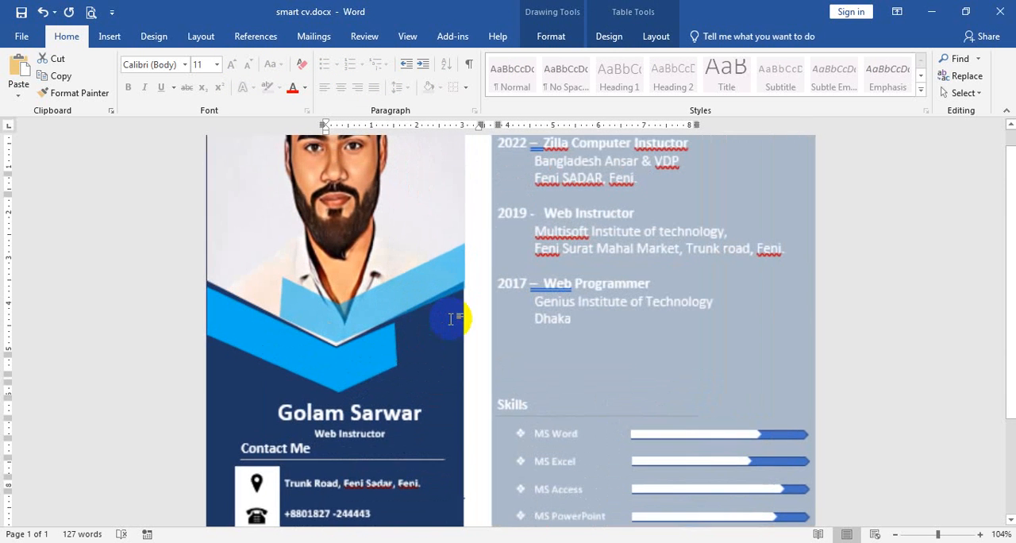
click(126, 38)
click(147, 93)
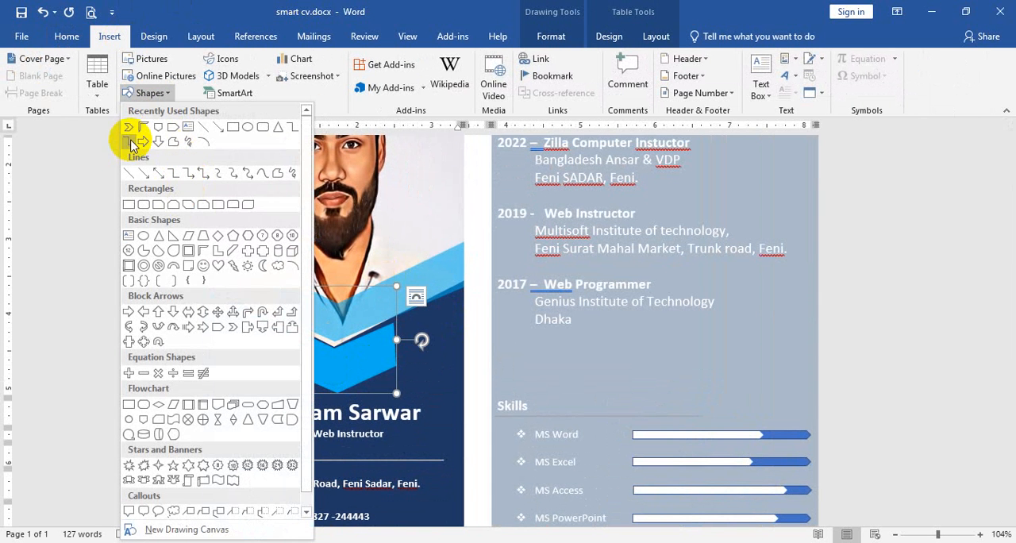
click(132, 130)
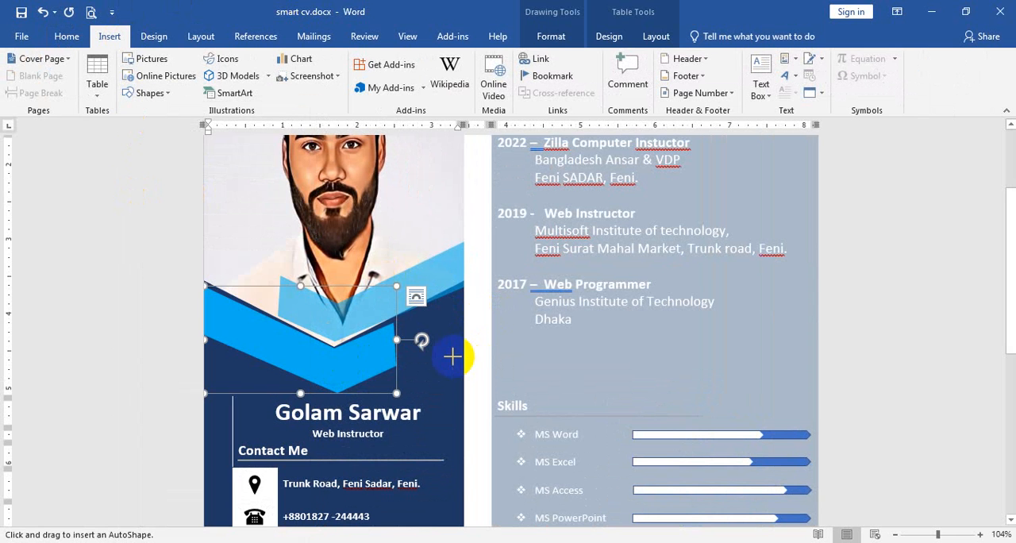
mouse_move(209, 294)
mouse_down()
mouse_move(320, 356)
mouse_move(418, 389)
mouse_move(295, 359)
mouse_move(308, 454)
mouse_move(293, 465)
mouse_up()
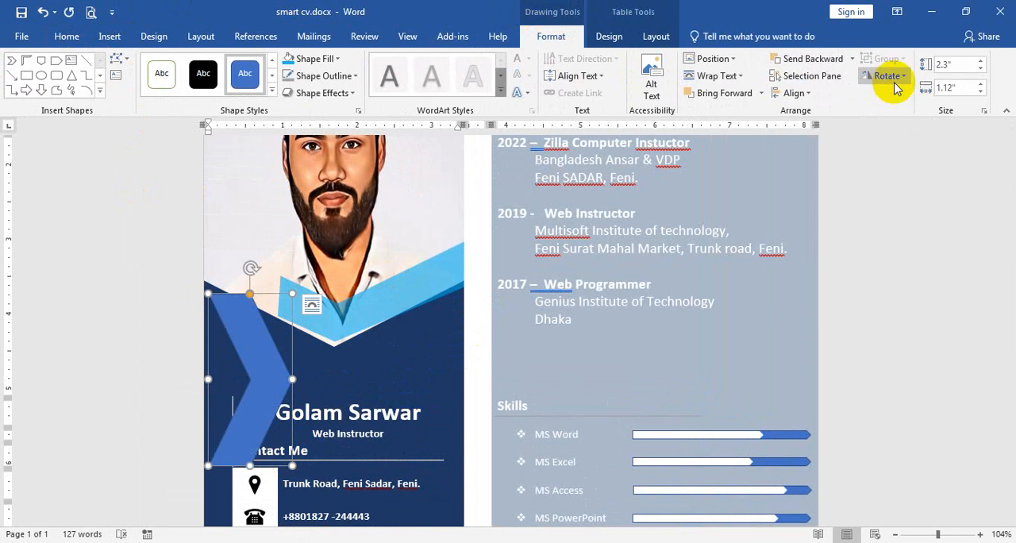
Rotate the new chevron right 90° and centre its point directly beneath the photo's V-shaped lower edge
click(883, 75)
click(913, 94)
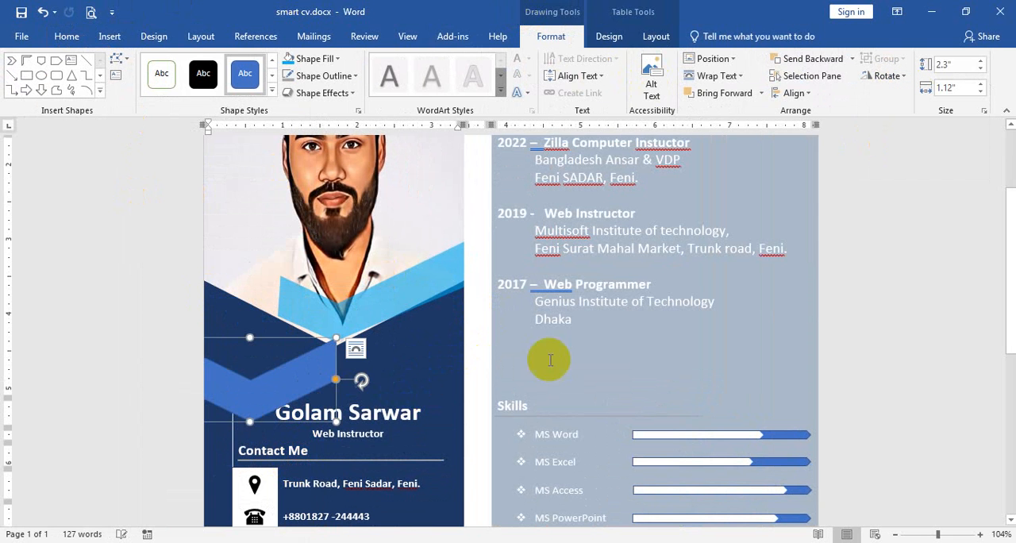
drag(256, 389, 342, 361)
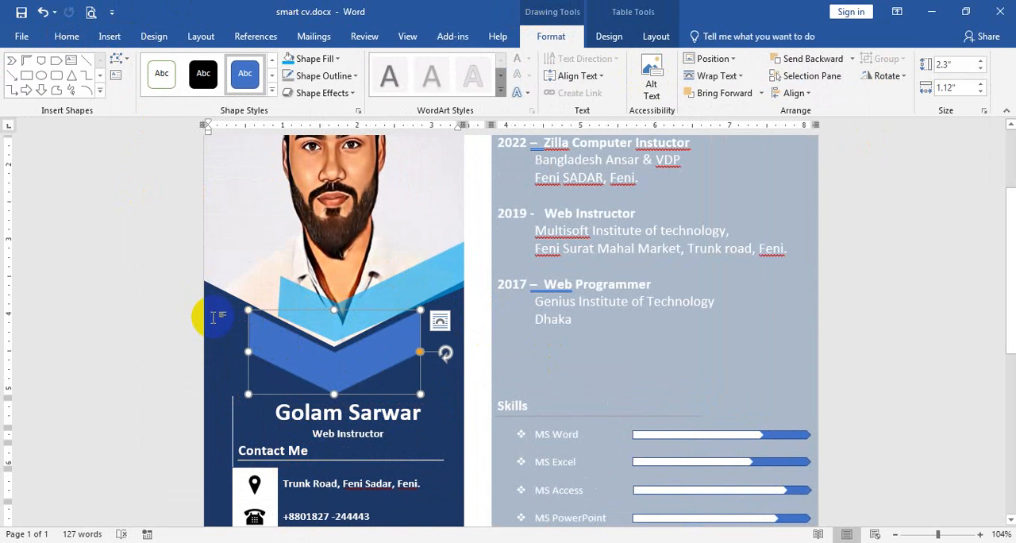
Edit the new chevron's points to stretch its left arm out to the left edge of the dark blue column
click(116, 59)
click(139, 93)
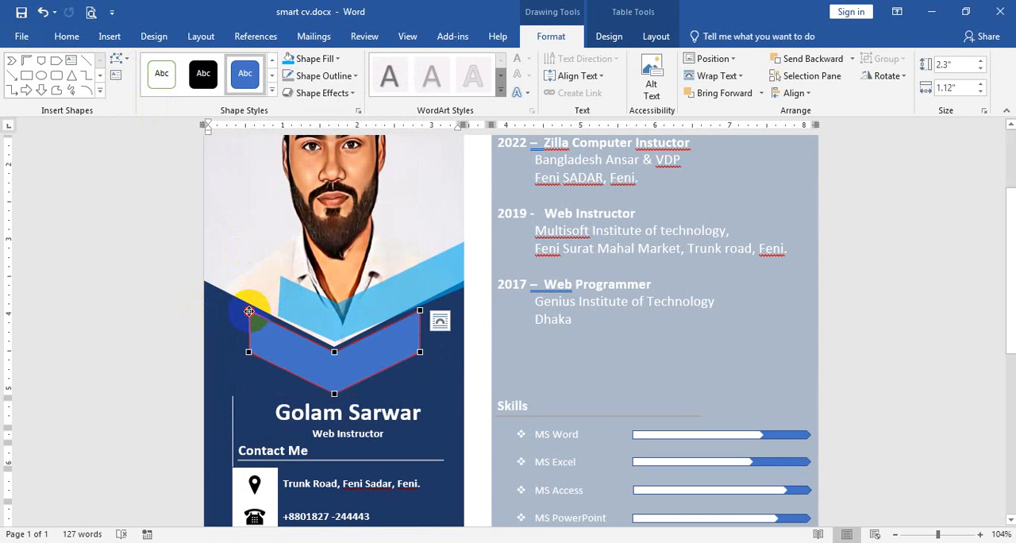
drag(248, 311, 204, 285)
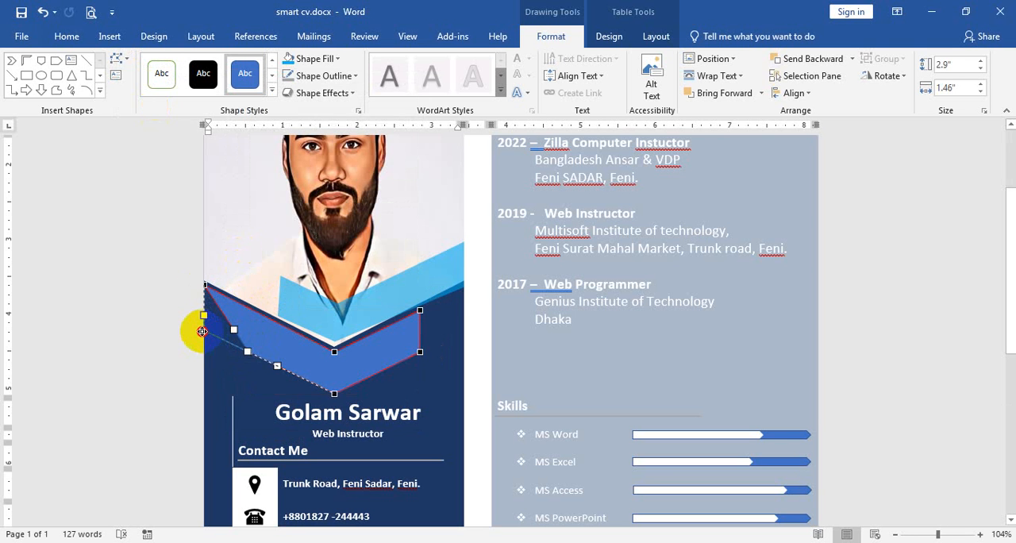
drag(201, 330, 204, 331)
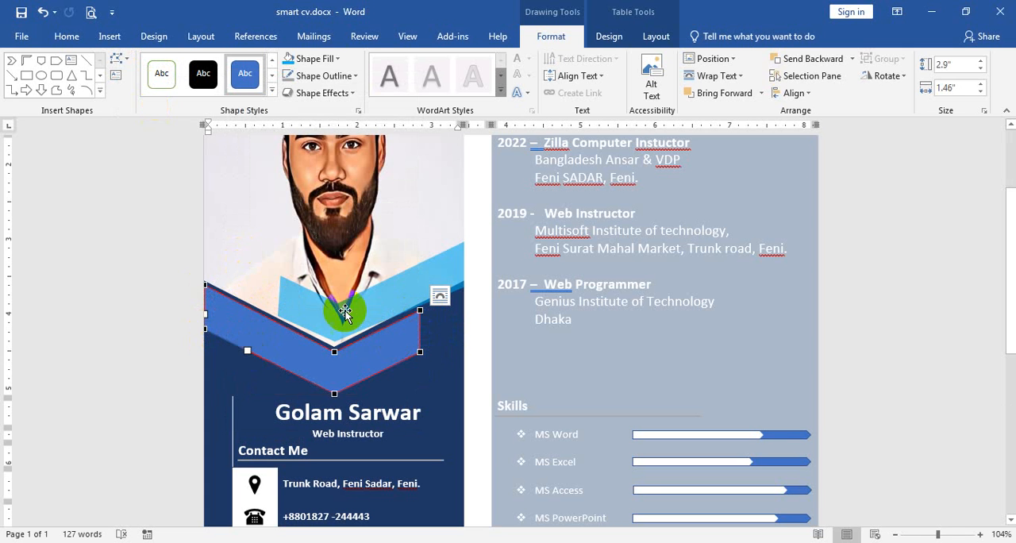
Fill the reshaped lower chevron with the standard light blue colour
click(316, 58)
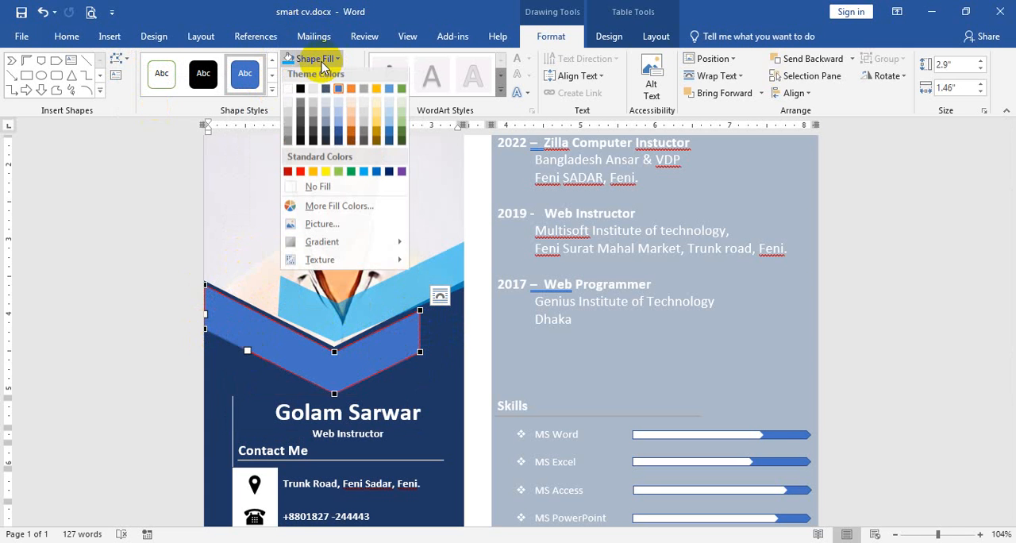
click(361, 176)
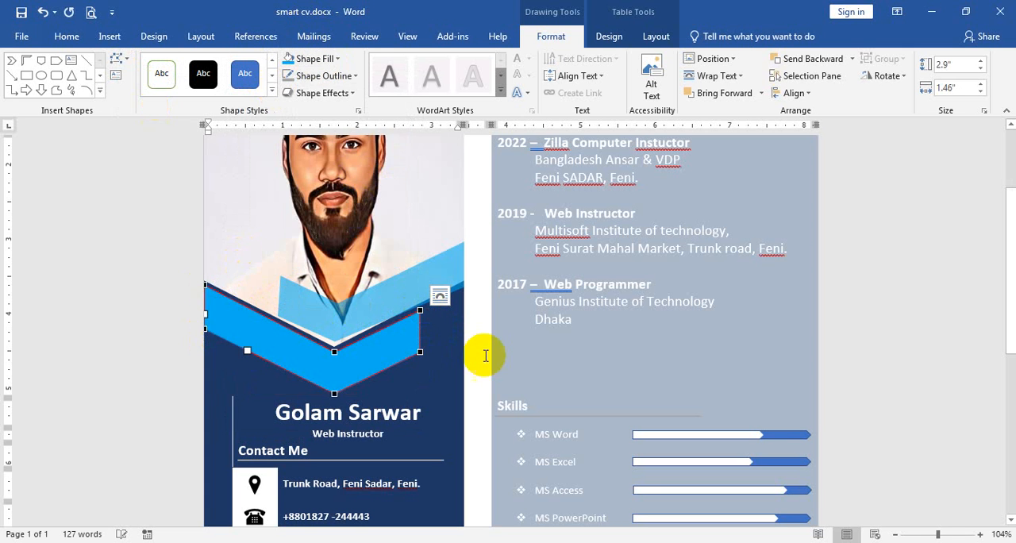
click(565, 355)
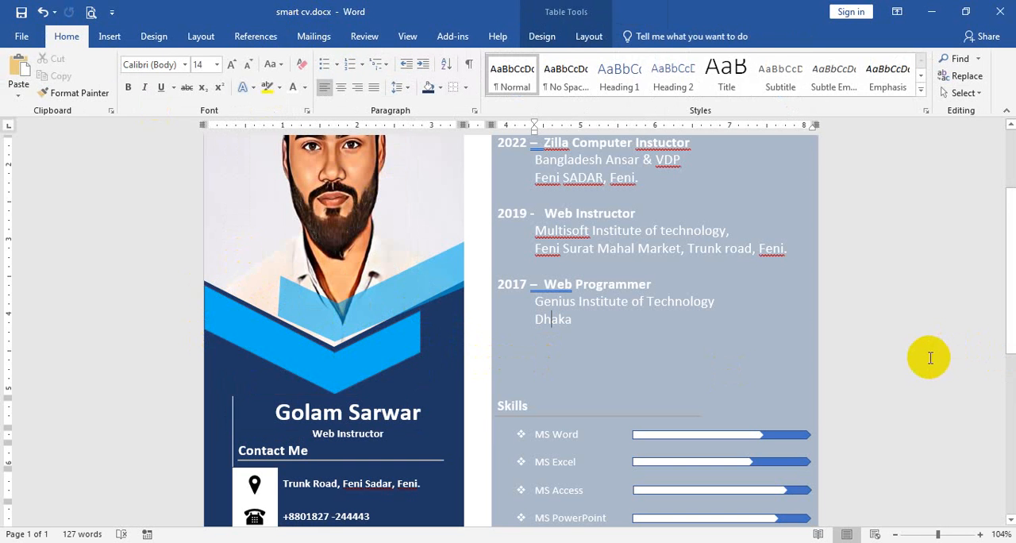
Delete the semi-transparent upper chevron and place a copy of the lower light blue chevron over the photo's lower part
click(366, 308)
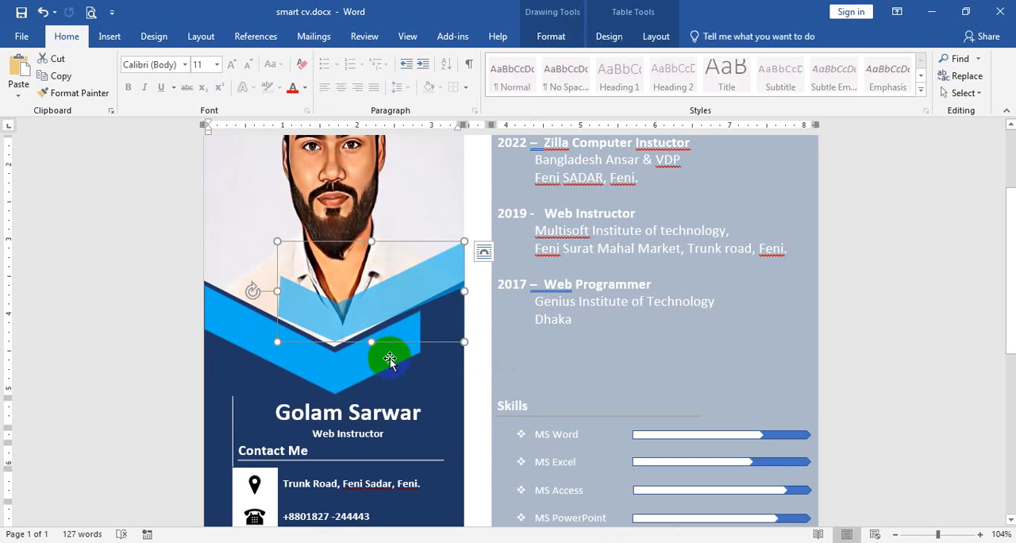
key(Delete)
click(365, 370)
drag(367, 372, 400, 292)
Flip the copied chevron horizontally and align it just above the lower one, reaching the column's right edge
click(553, 35)
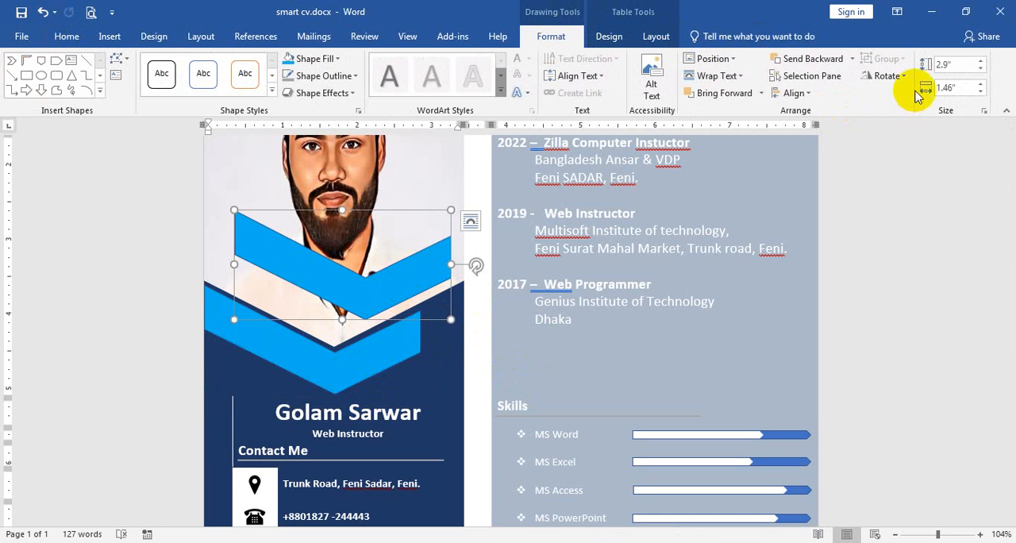
click(887, 76)
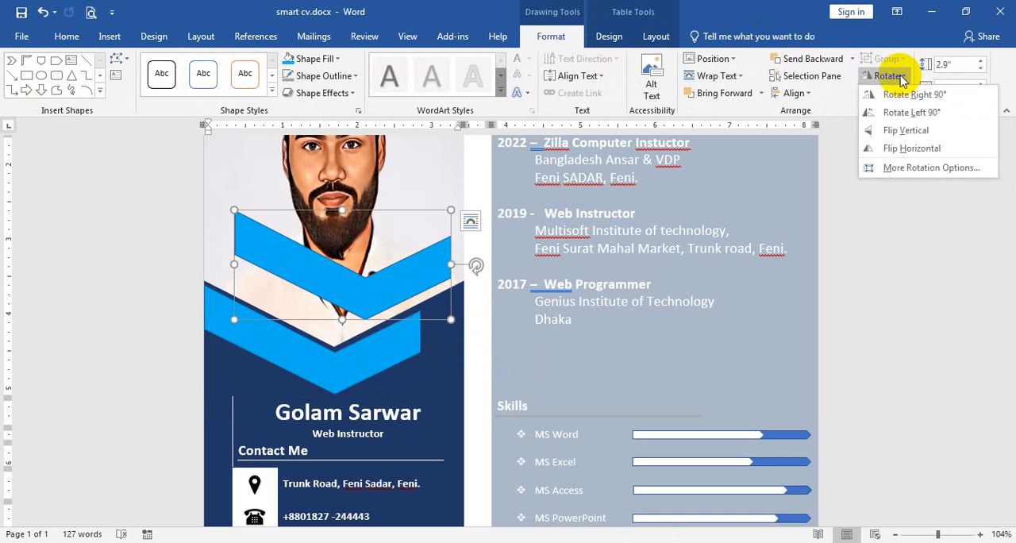
click(912, 148)
drag(371, 287, 385, 309)
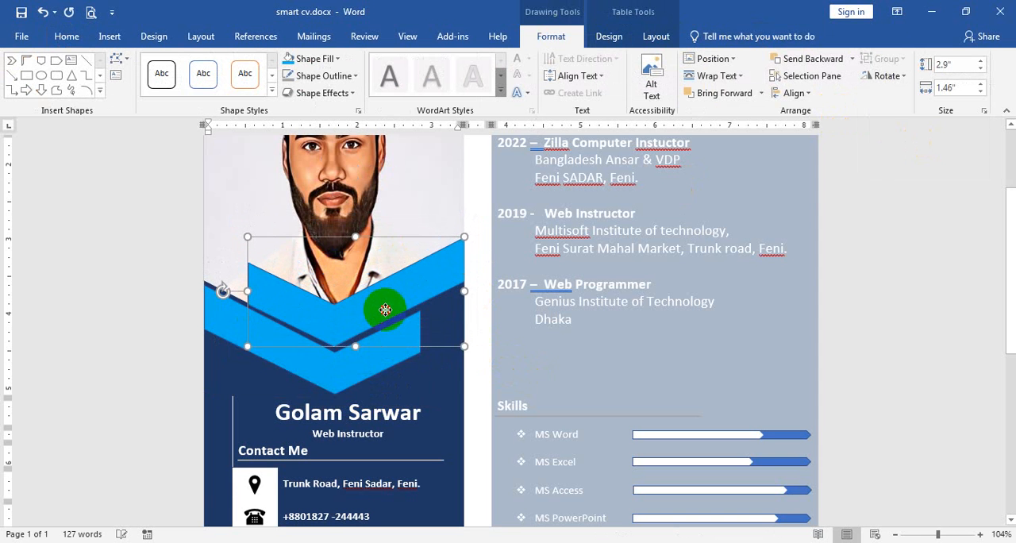
click(878, 366)
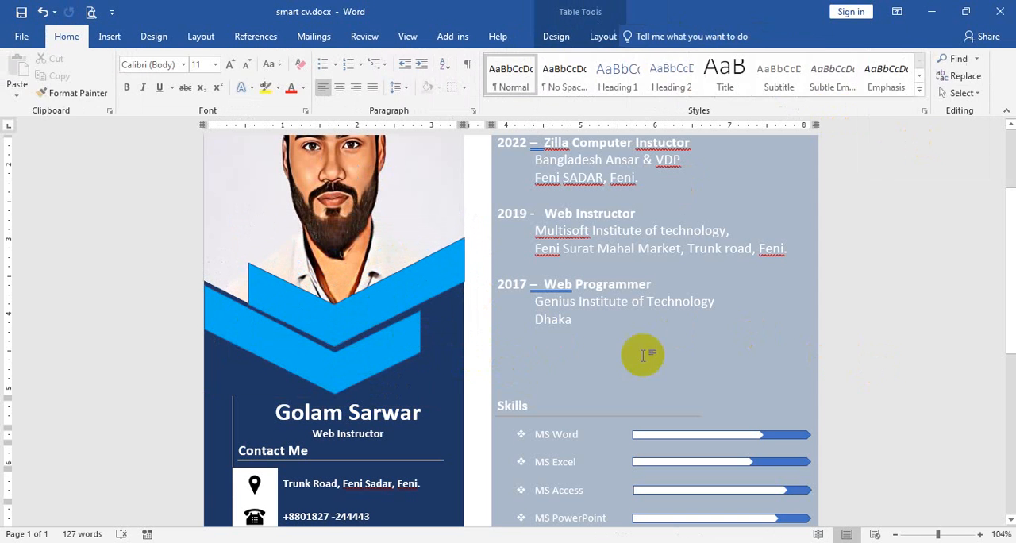
Remove the outline from the upper light blue chevron
double_click(355, 319)
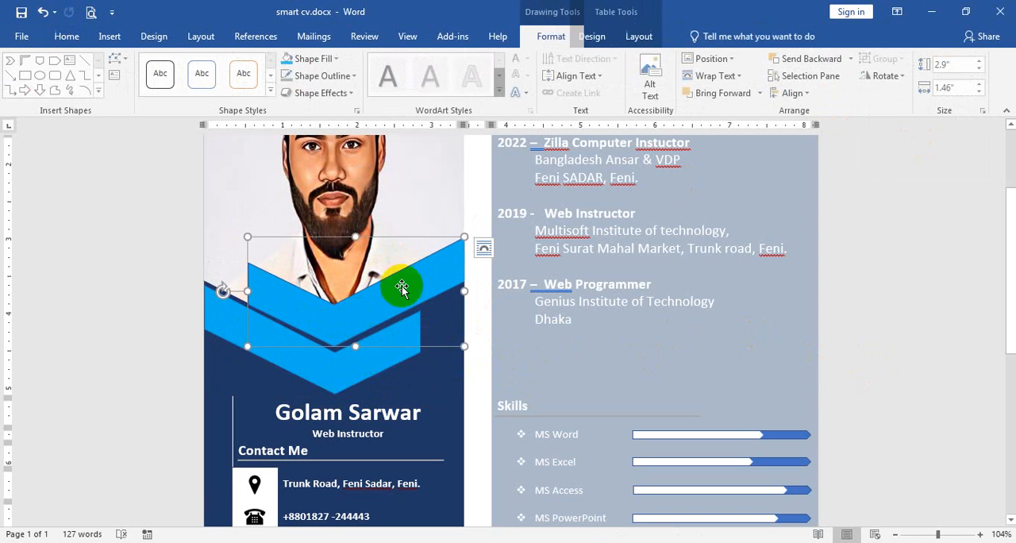
click(320, 75)
click(340, 192)
click(340, 368)
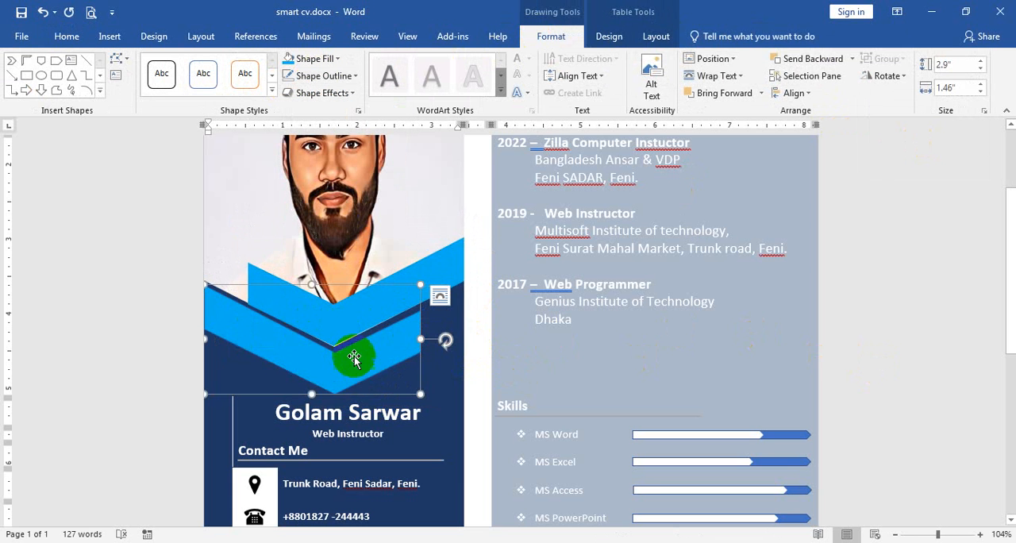
Set the upper chevron's fill transparency to 48%
click(438, 272)
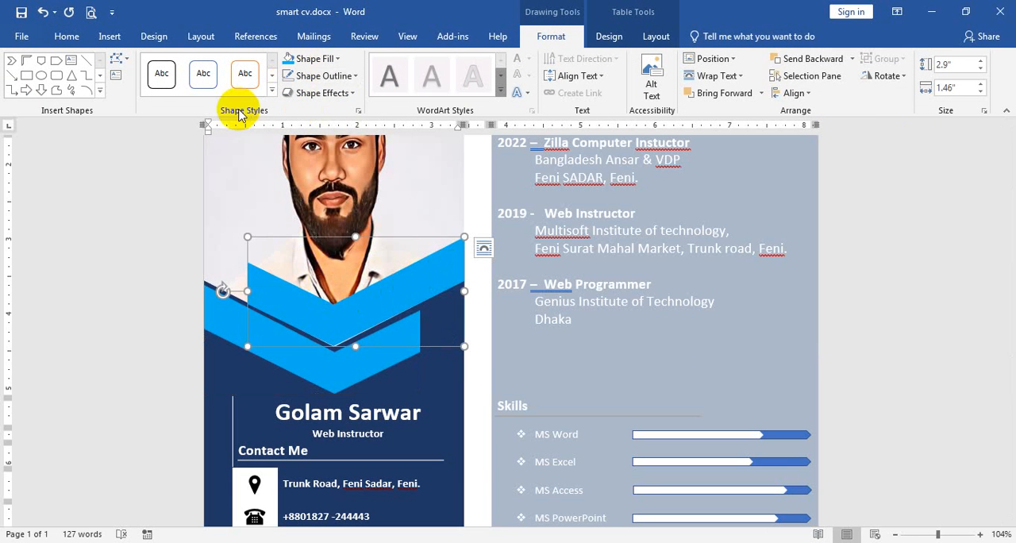
click(358, 111)
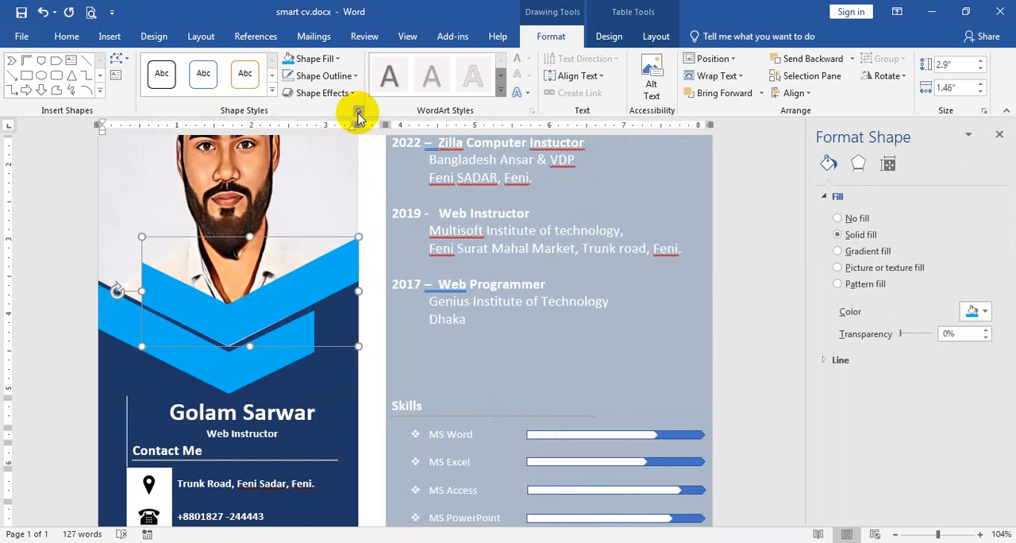
drag(899, 335, 919, 337)
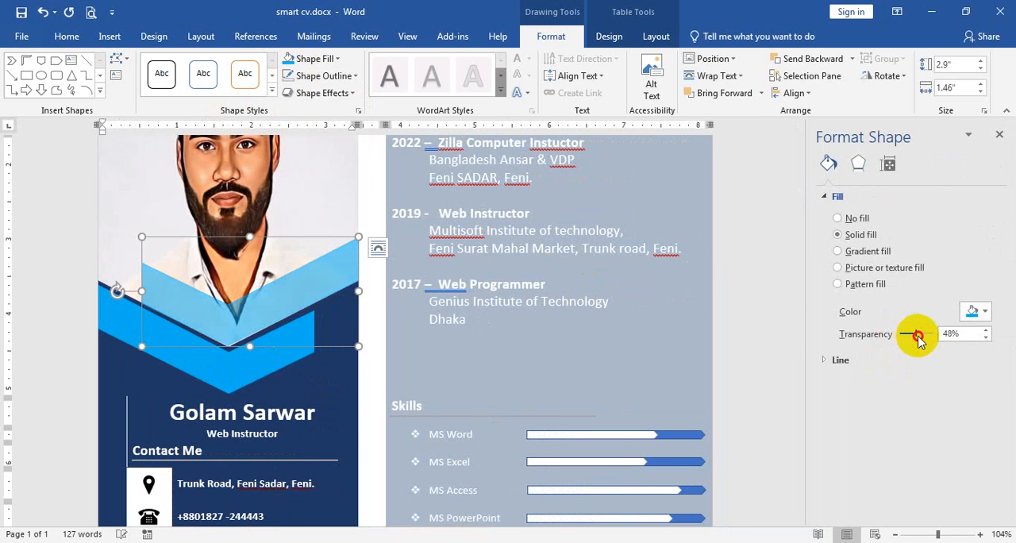
click(999, 135)
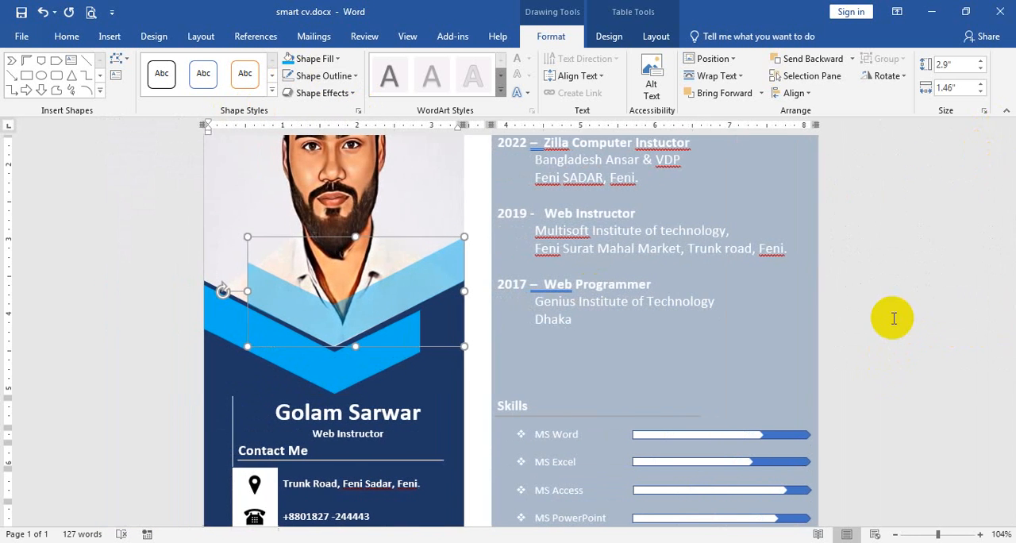
click(894, 327)
Shade the four cells holding the contact icons dark blue to match the surrounding column
scroll(579, 329, down, 4)
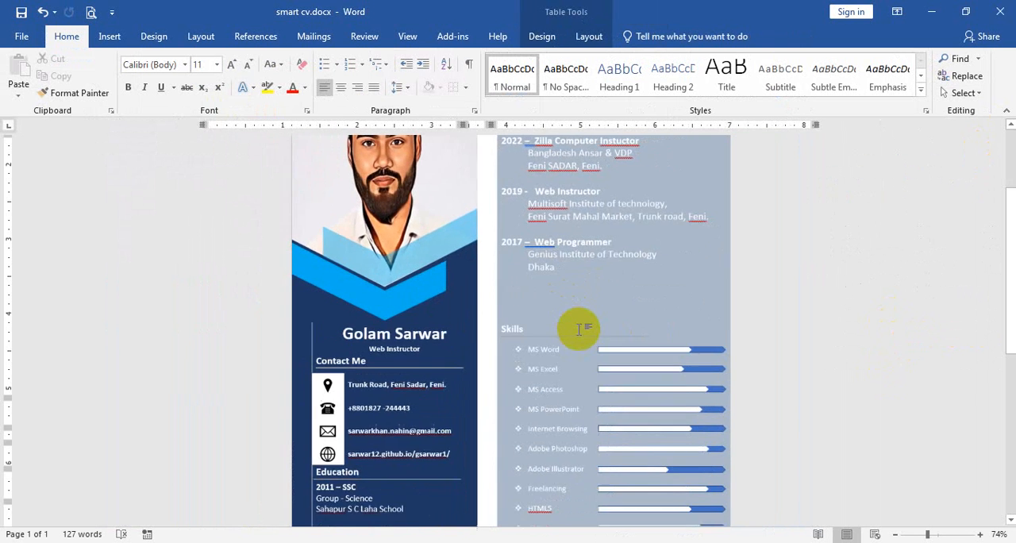
scroll(435, 428, down, 3)
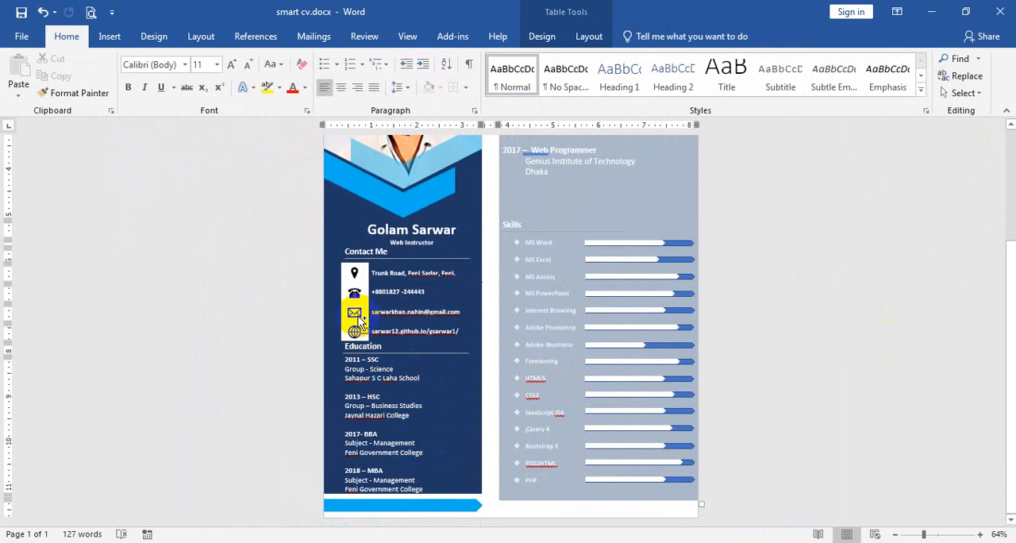
scroll(358, 316, up, 5)
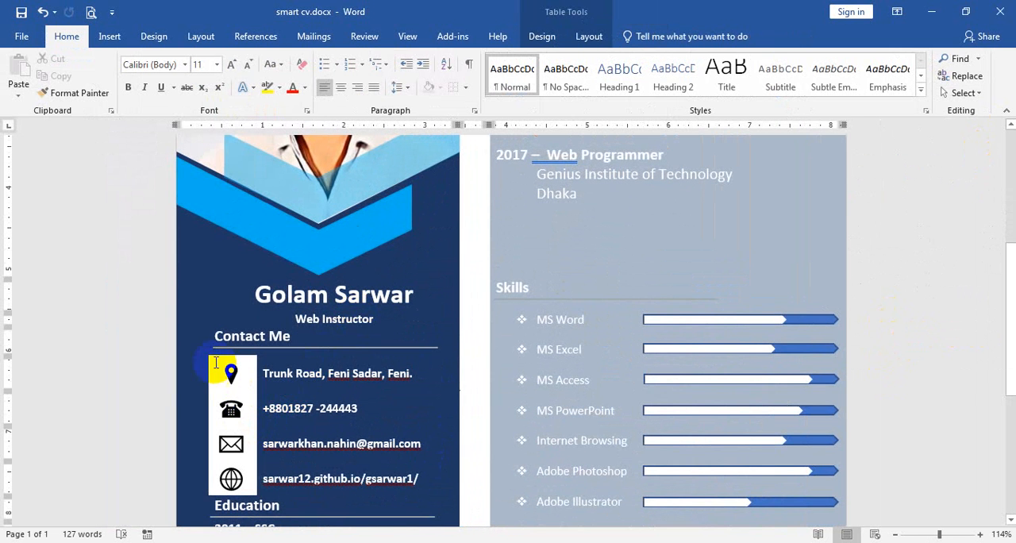
drag(214, 360, 232, 482)
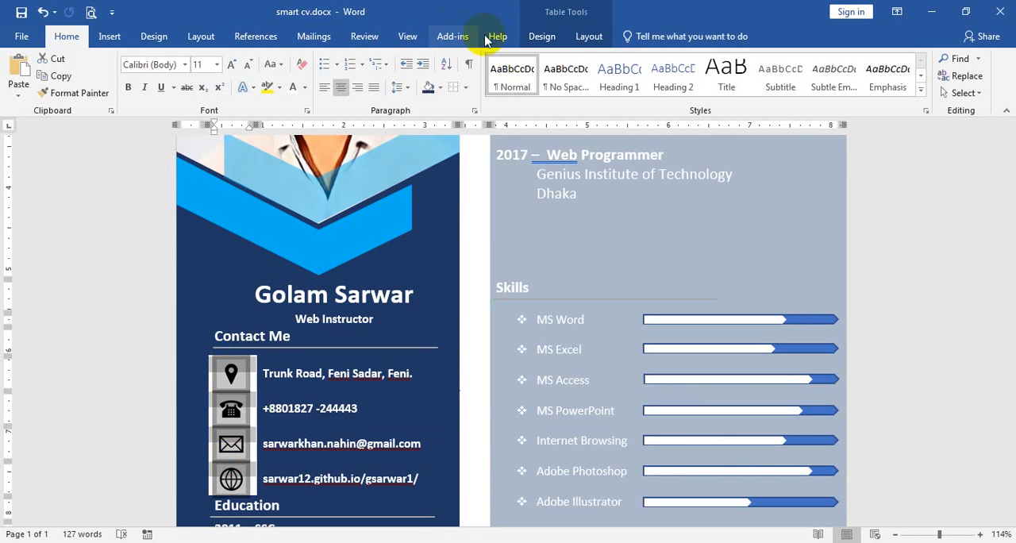
click(543, 37)
click(579, 71)
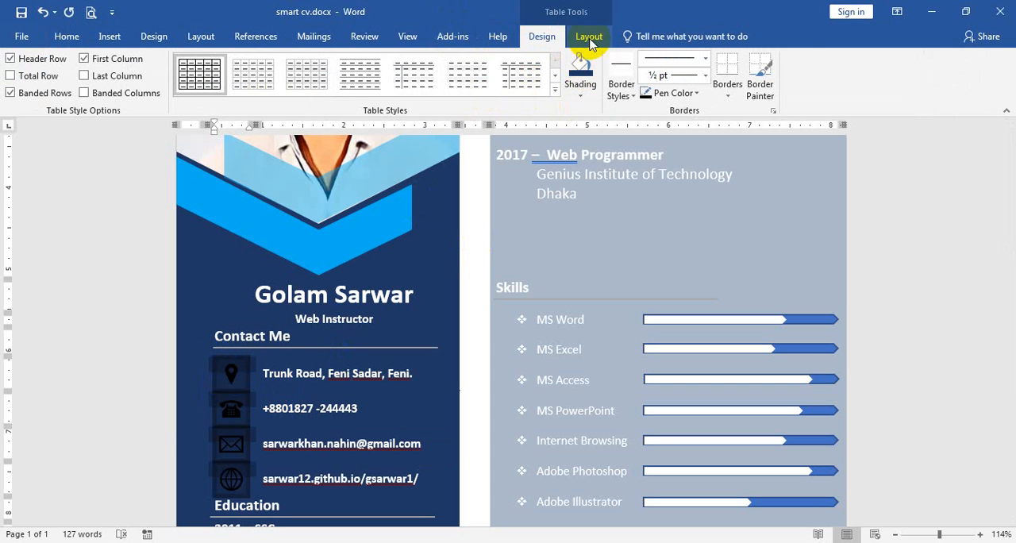
click(230, 375)
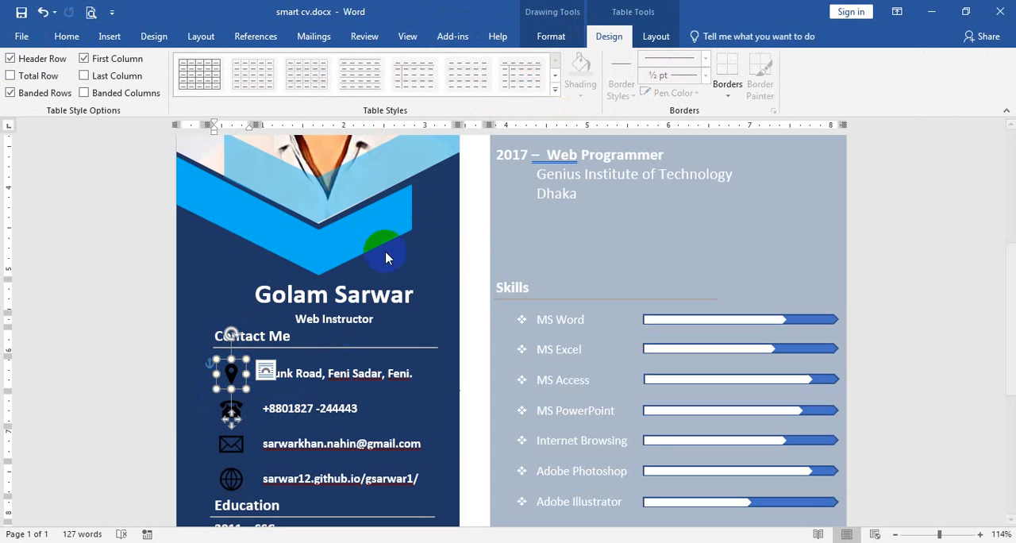
click(556, 33)
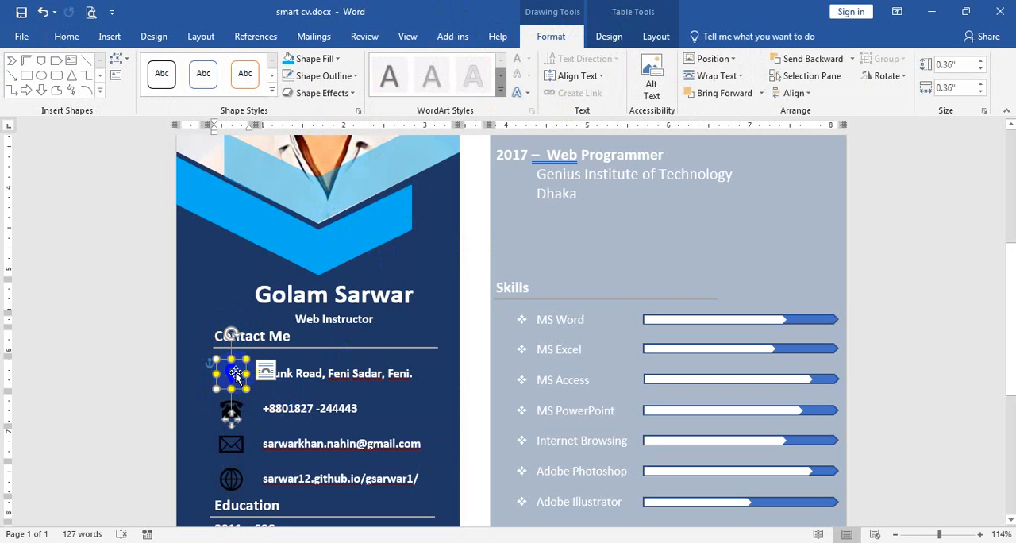
click(315, 59)
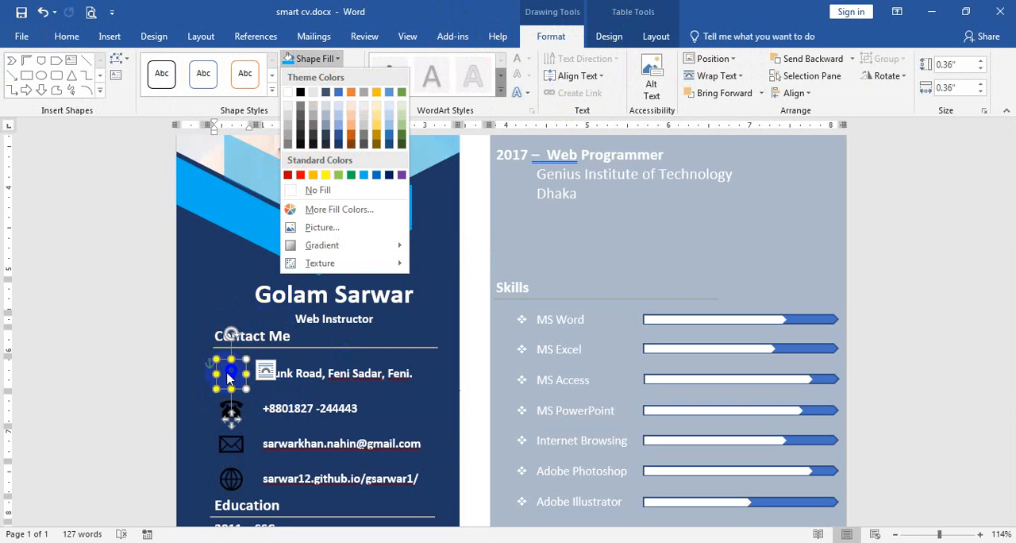
click(717, 19)
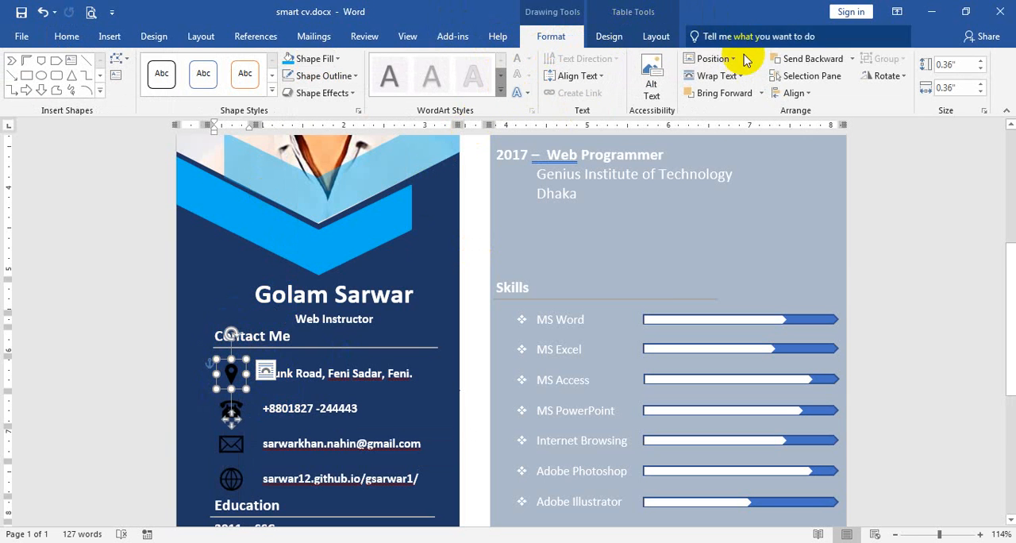
scroll(298, 409, down, 1)
scroll(298, 409, down, 2)
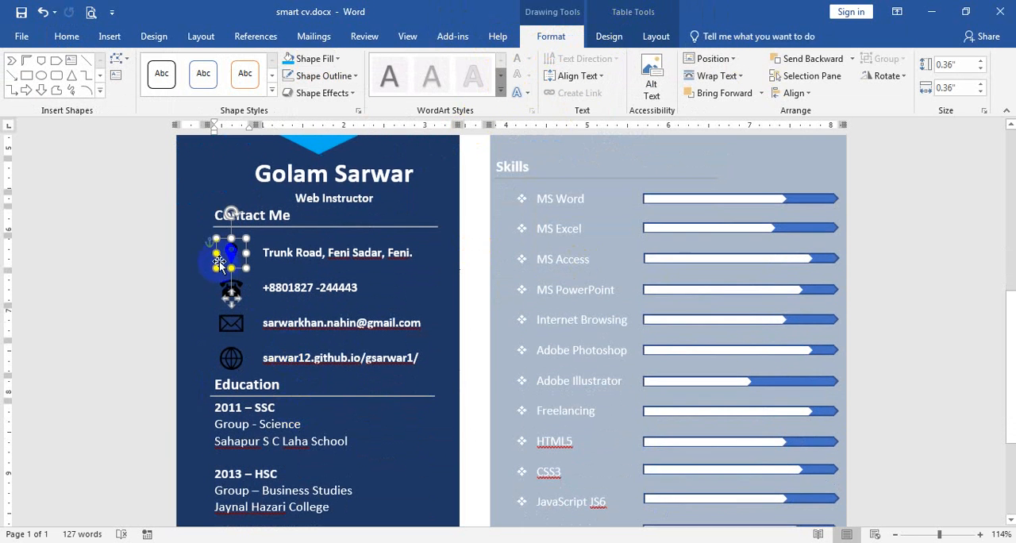
click(142, 222)
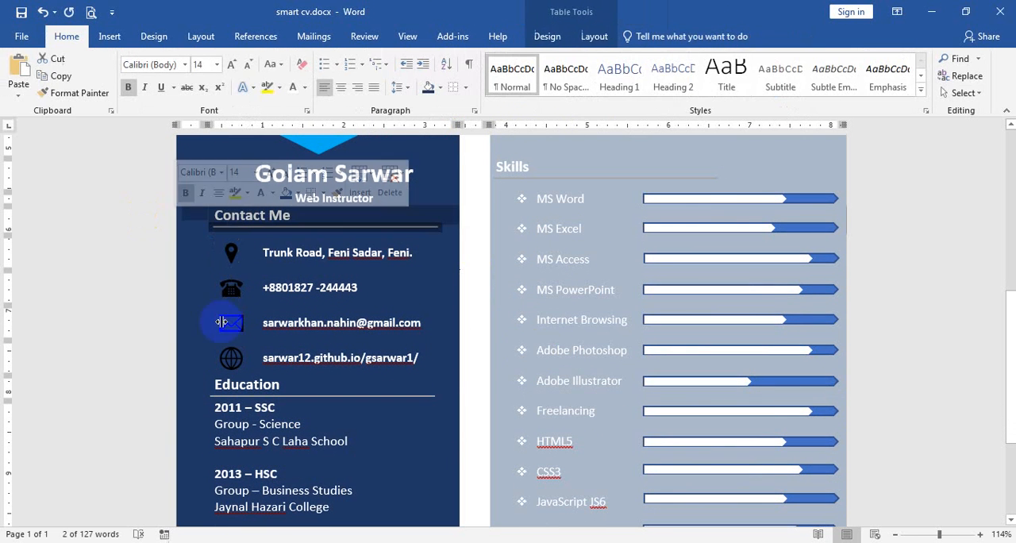
click(769, 174)
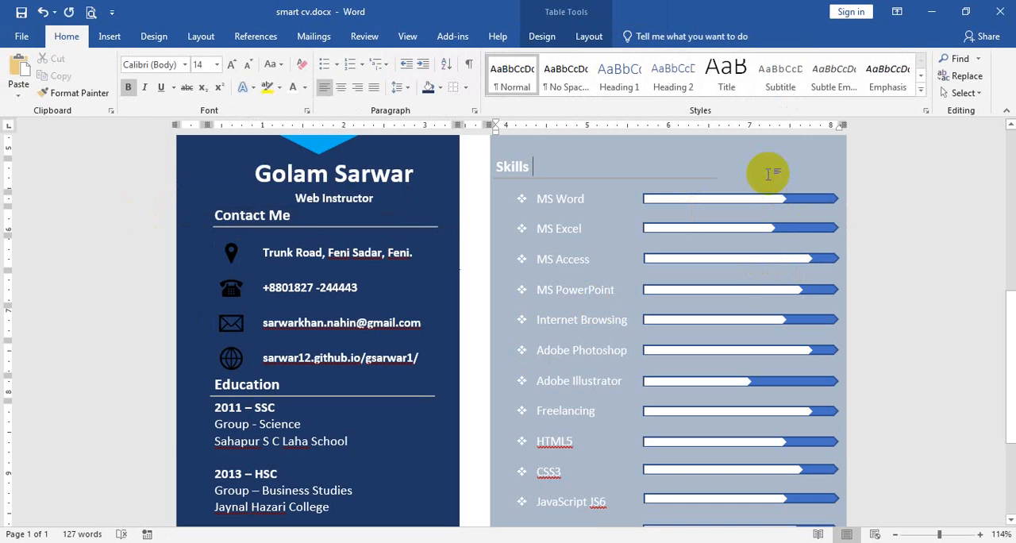
Export the CV as smart cv.pdf with standard optimization and opening after publishing
click(17, 38)
click(32, 298)
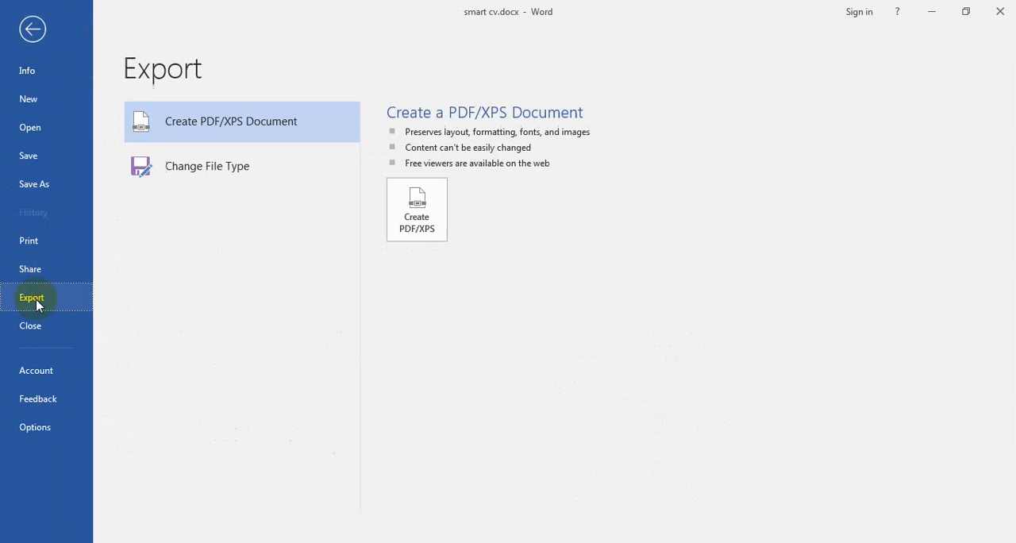
click(409, 216)
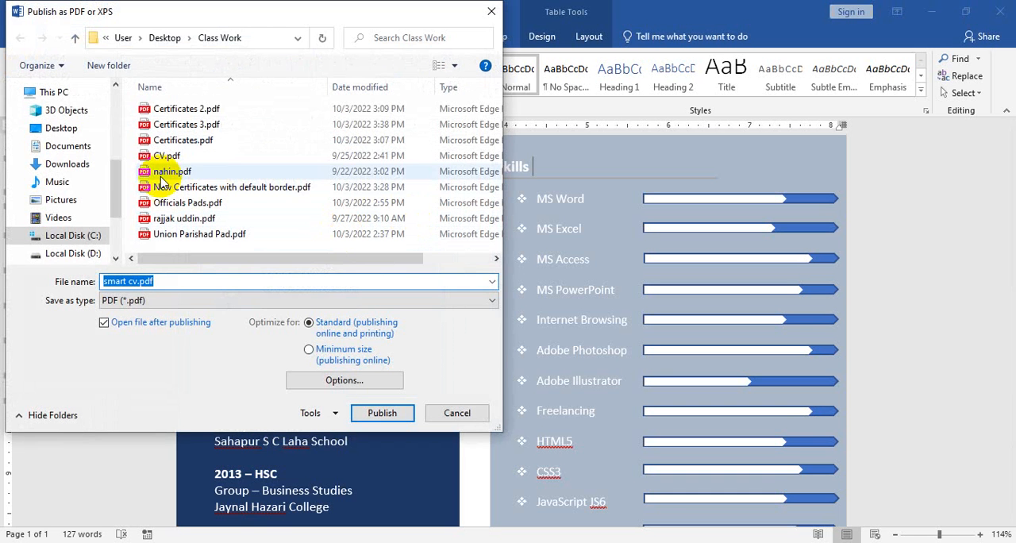
click(384, 414)
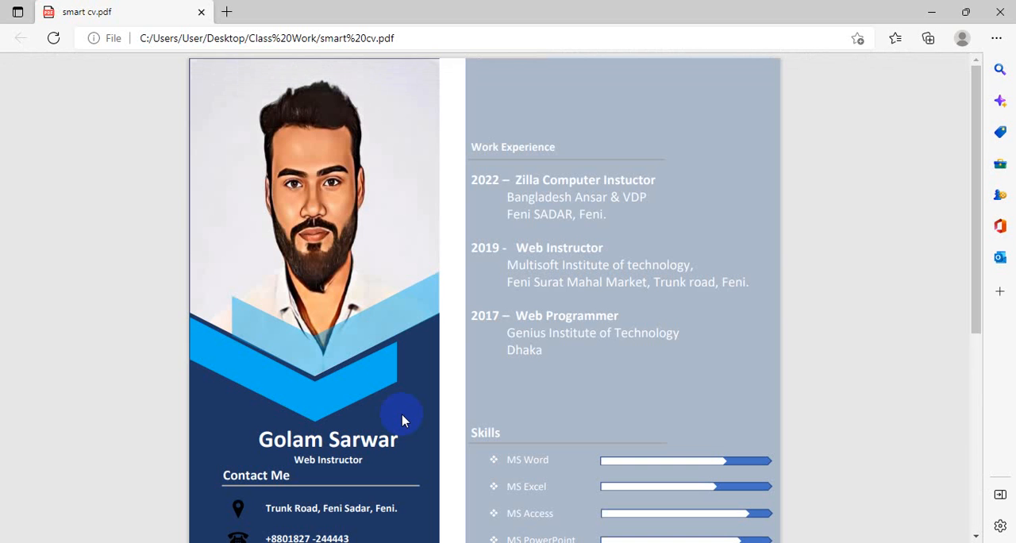
Examine the exported CV's layout from the photo to the last skill, and close the PDF
scroll(312, 368, down, 5)
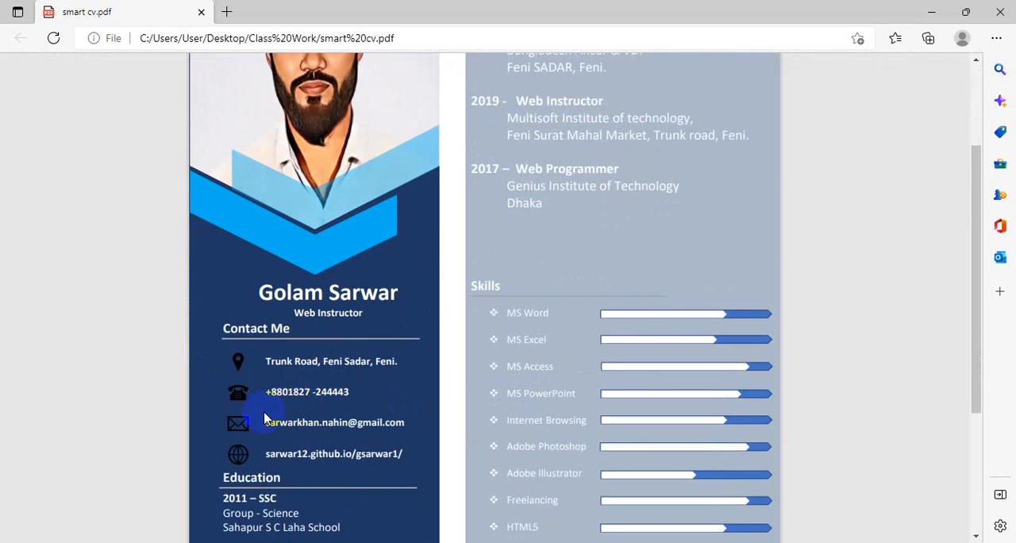
scroll(390, 397, up, 5)
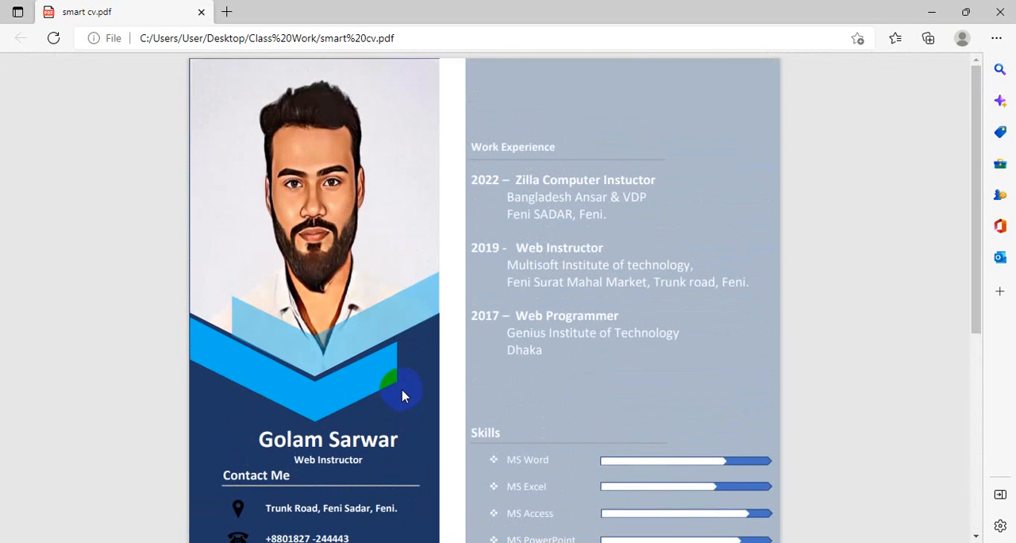
scroll(402, 396, down, 5)
scroll(453, 407, up, 5)
scroll(458, 409, down, 5)
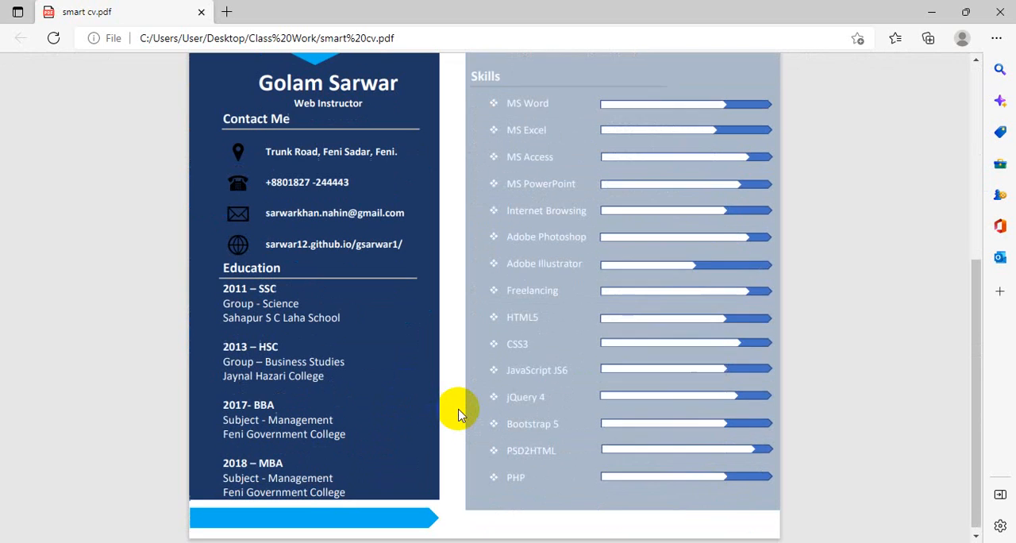
click(998, 11)
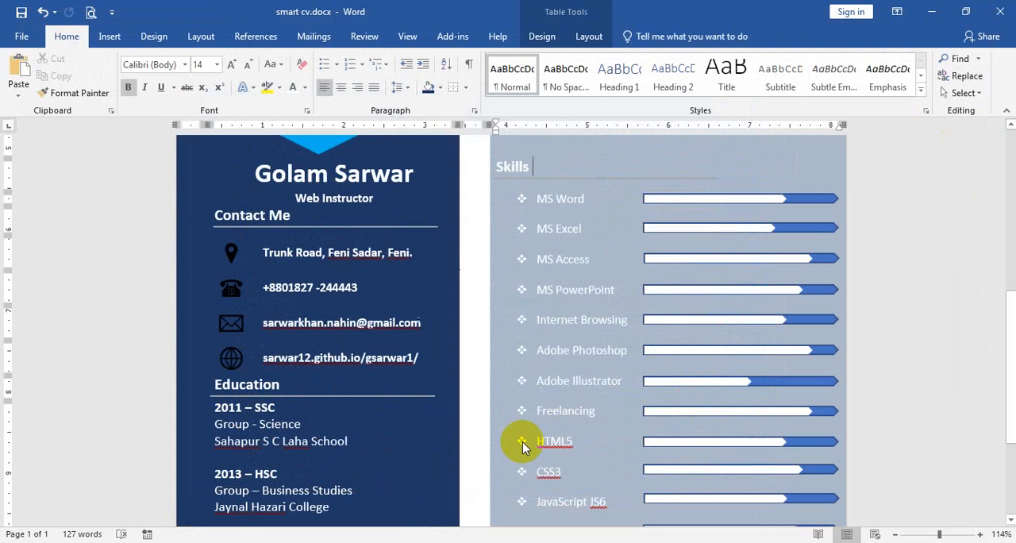
Undo the recent formatting edits back to the unshaded CV table with black text, visible borders and the earlier chevrons
click(436, 358)
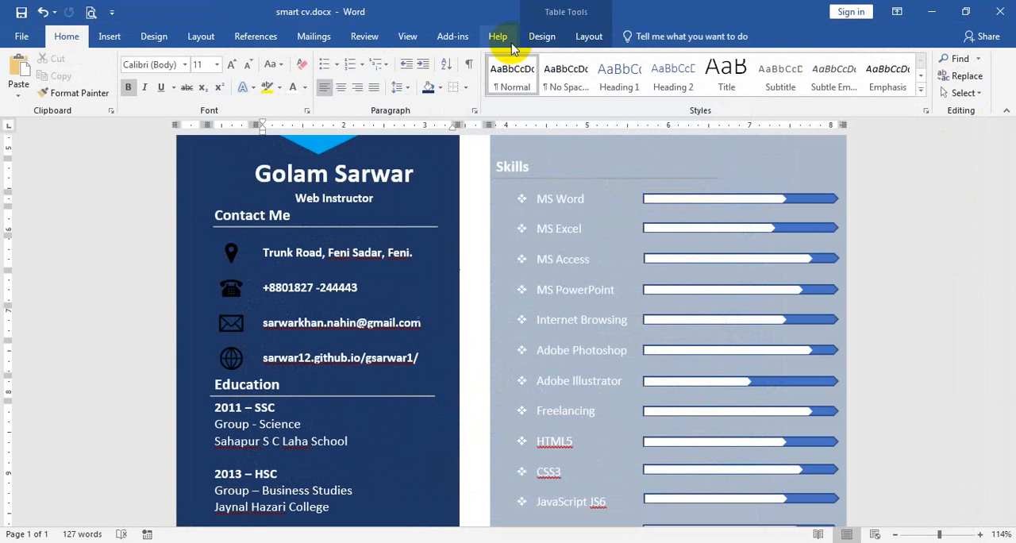
key(ctrl+z)
key(ctrl+z)
key(ctrl+z)
key(ctrl+z)
key(ctrl+z)
key(ctrl+z)
key(ctrl+z)
key(ctrl+z)
key(ctrl+z)
key(ctrl+z)
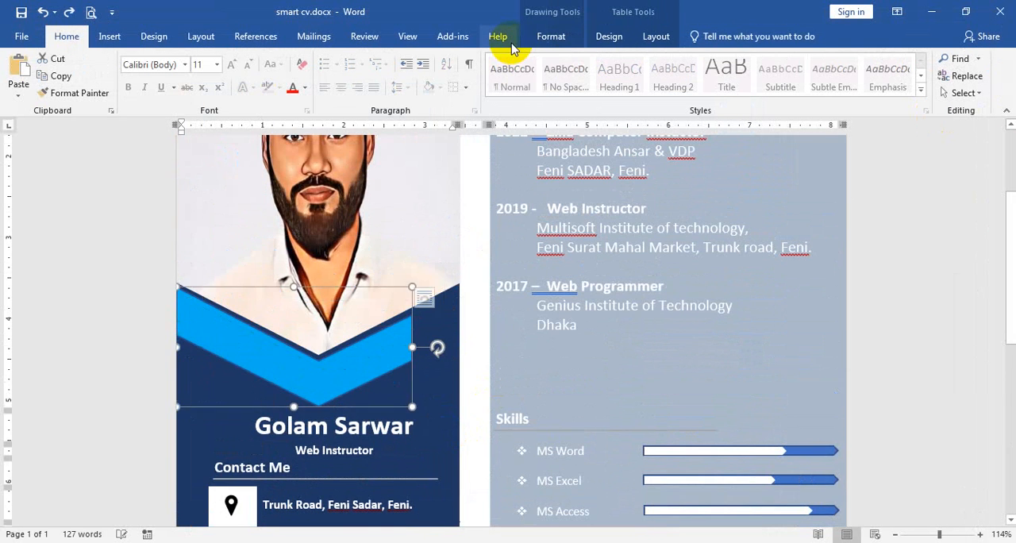
key(ctrl+z)
key(ctrl+z)
key(ctrl+z)
key(ctrl+z)
key(ctrl+z)
key(ctrl+z)
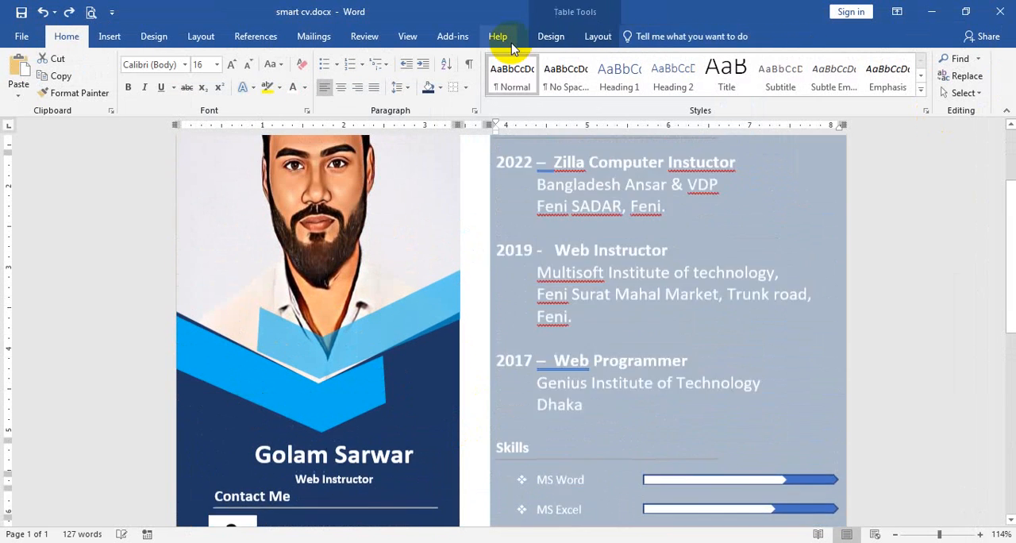
key(ctrl+z)
key(ctrl+z)
key(ctrl+z)
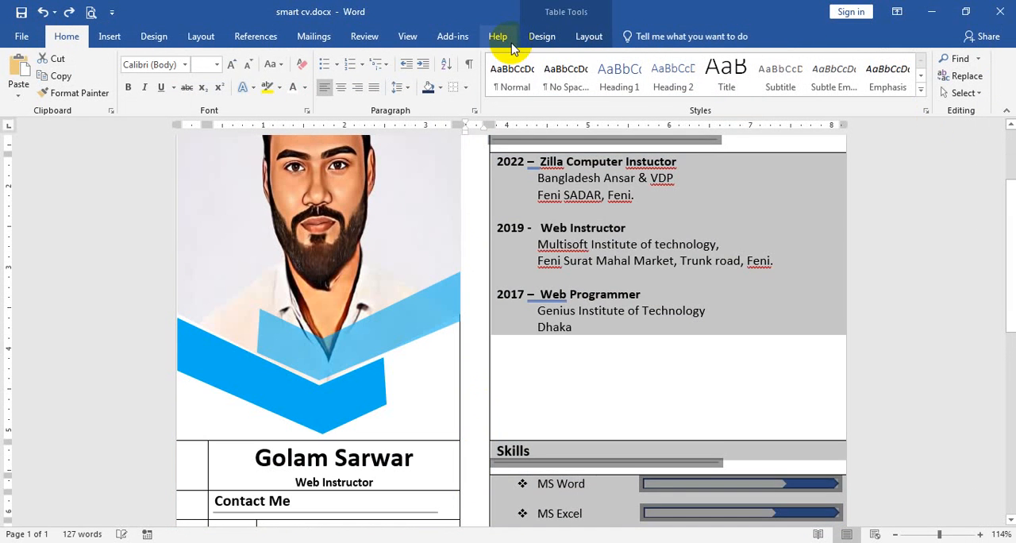
click(685, 384)
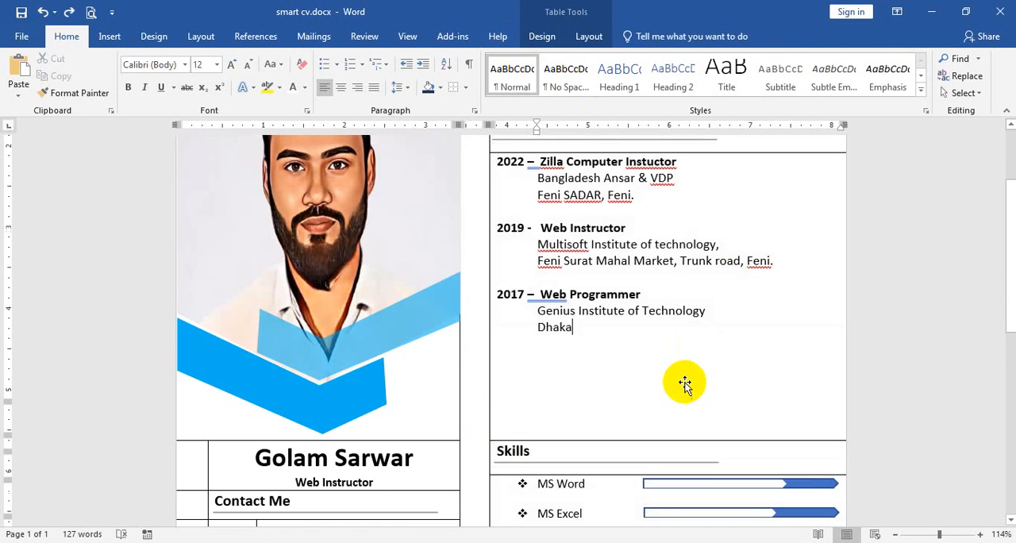
scroll(683, 381, down, 10)
key(ctrl+a)
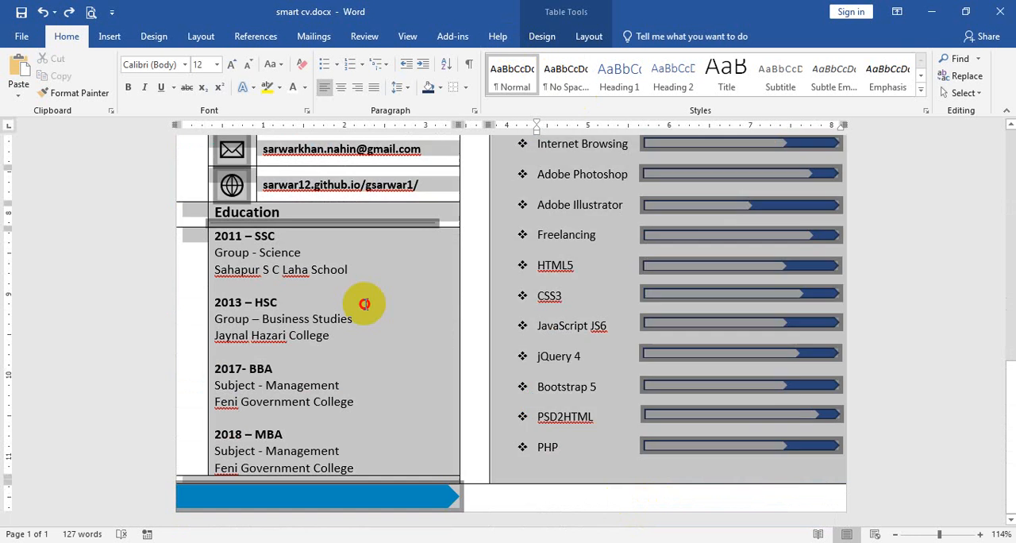
scroll(526, 288, up, 5)
click(527, 227)
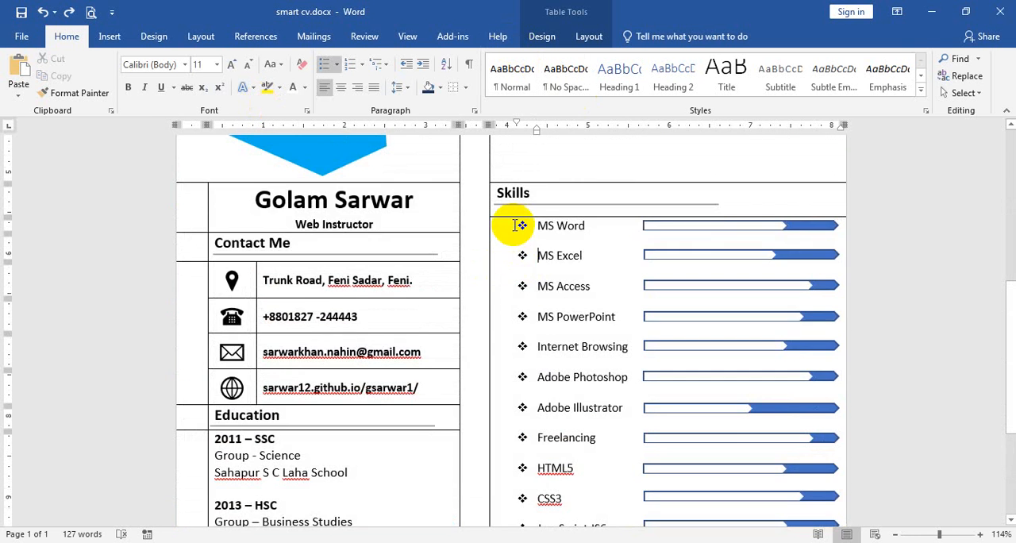
scroll(524, 182, up, 6)
scroll(521, 168, up, 1)
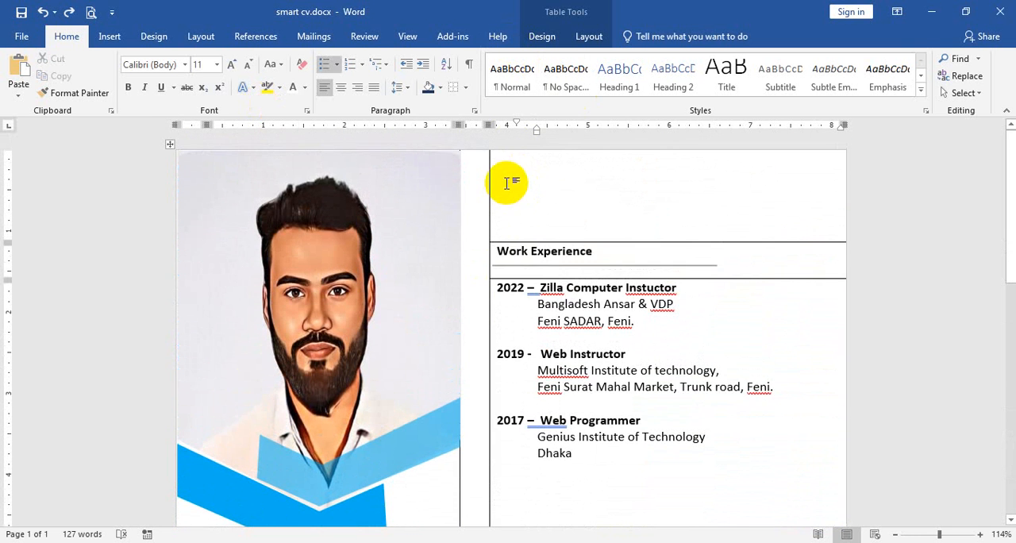
drag(509, 183, 518, 540)
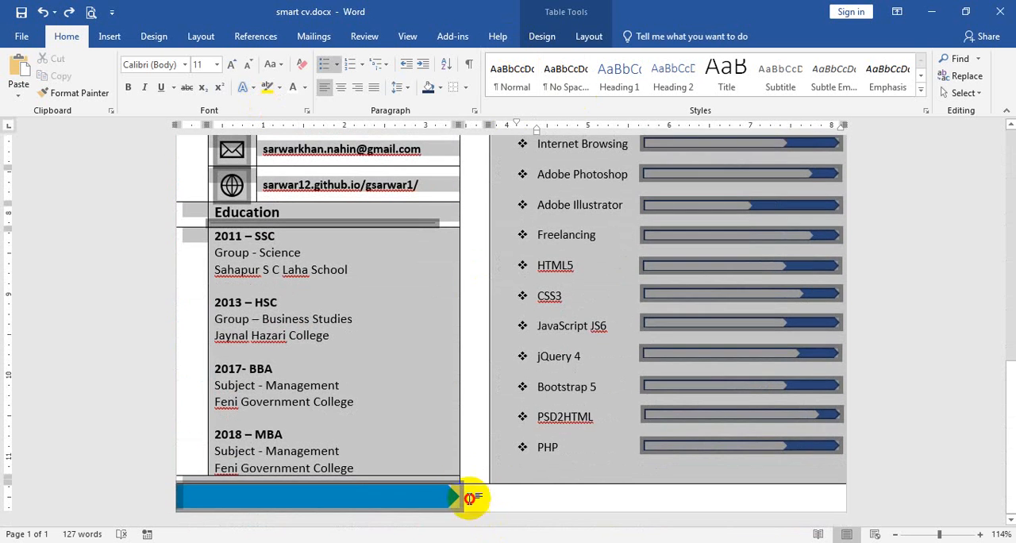
drag(469, 486, 469, 487)
click(572, 427)
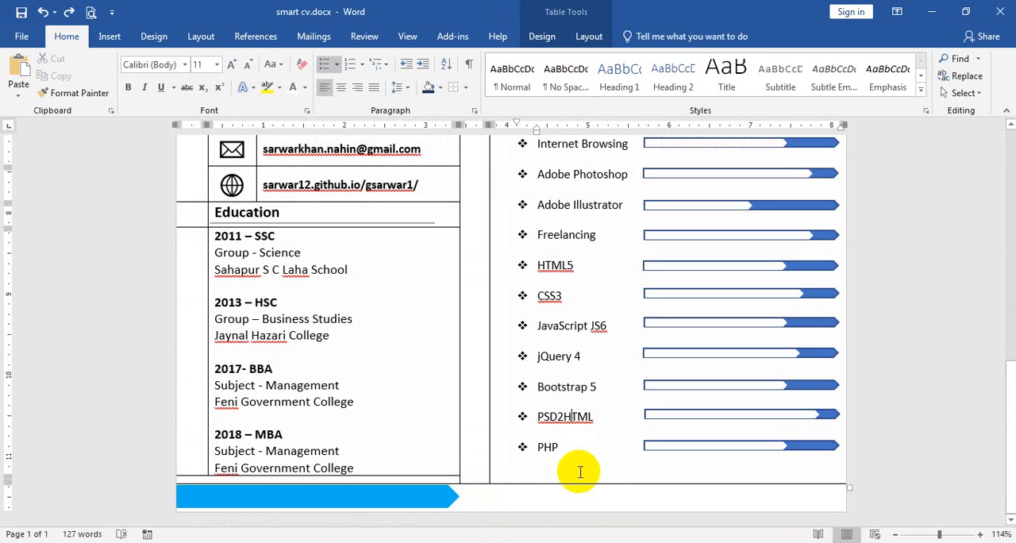
Shade all Work Experience and Skills cells very light gray
scroll(572, 317, up, 10)
click(515, 195)
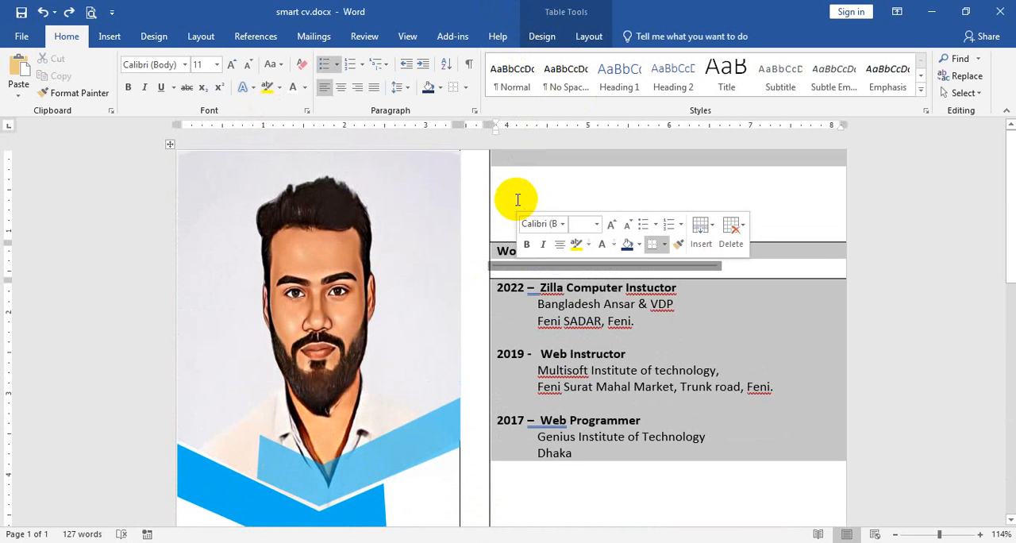
click(539, 35)
click(581, 97)
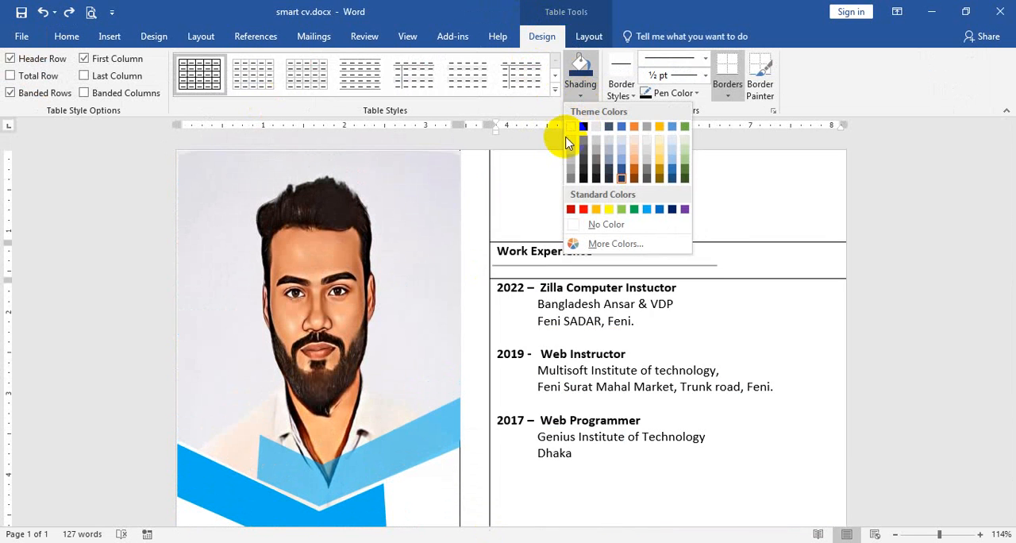
click(571, 148)
scroll(627, 333, down, 10)
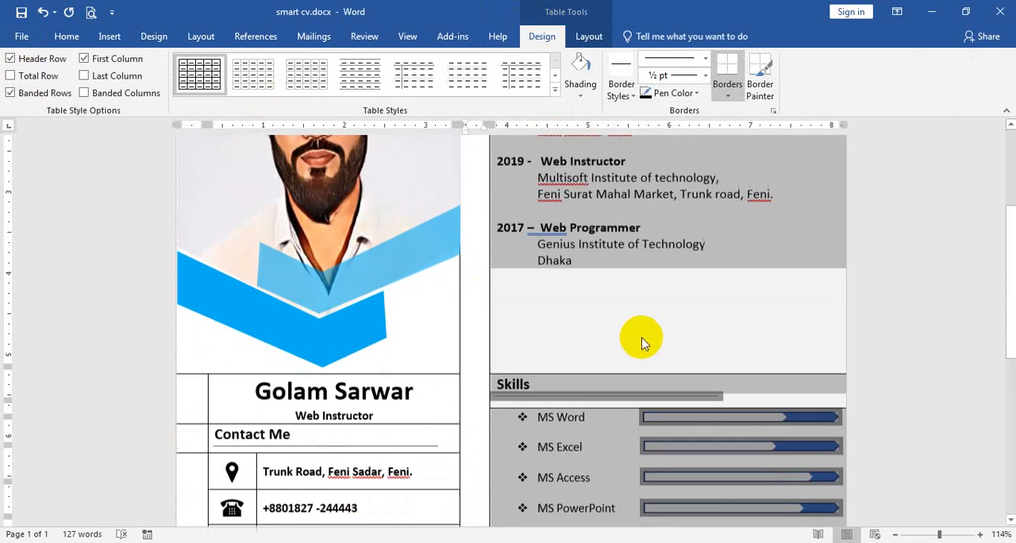
Remove the borders from the whole CV table
key(ctrl+a)
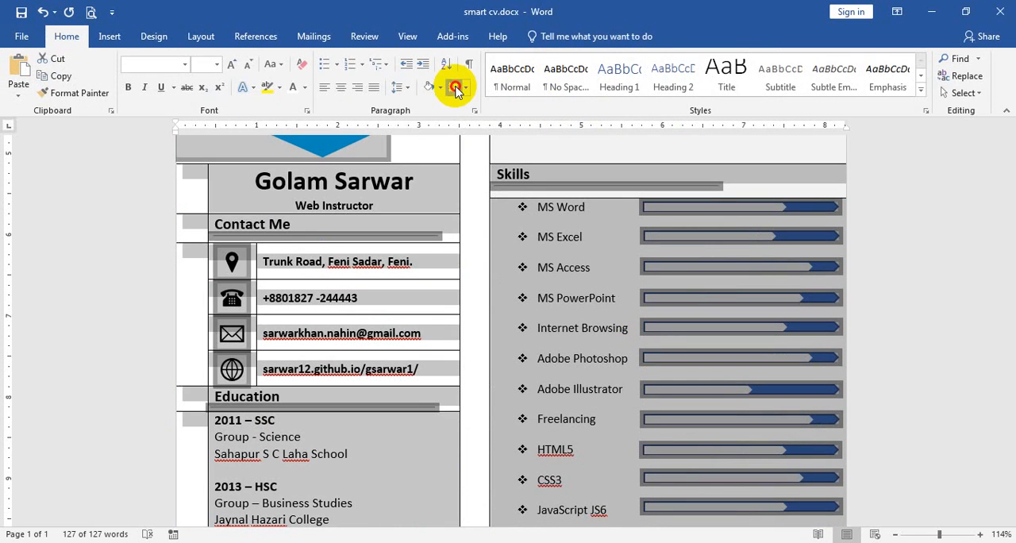
click(456, 89)
click(484, 305)
scroll(578, 249, up, 10)
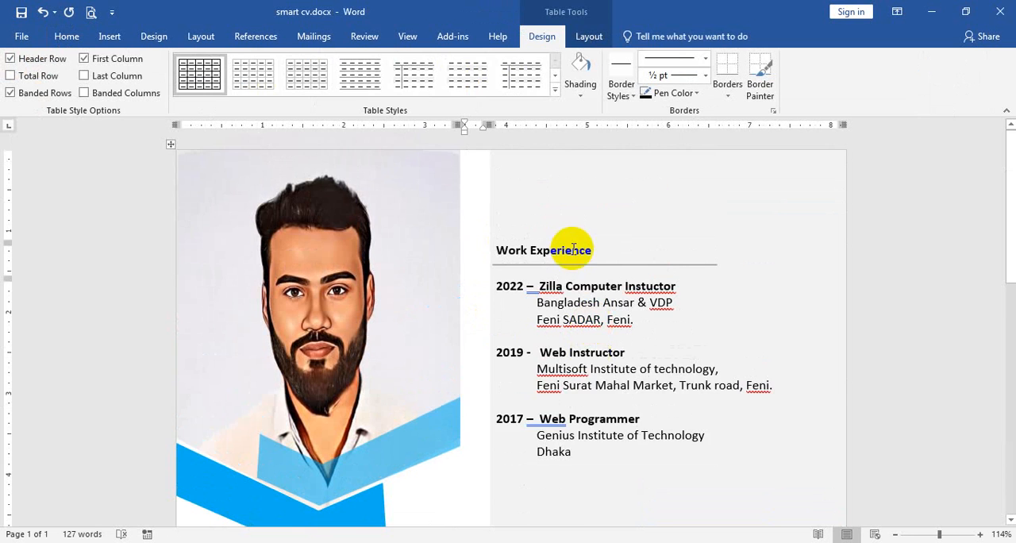
Enlarge the portrait photo and widen the light blue upper chevron so both reach the light gray column
scroll(556, 239, down, 3)
click(441, 282)
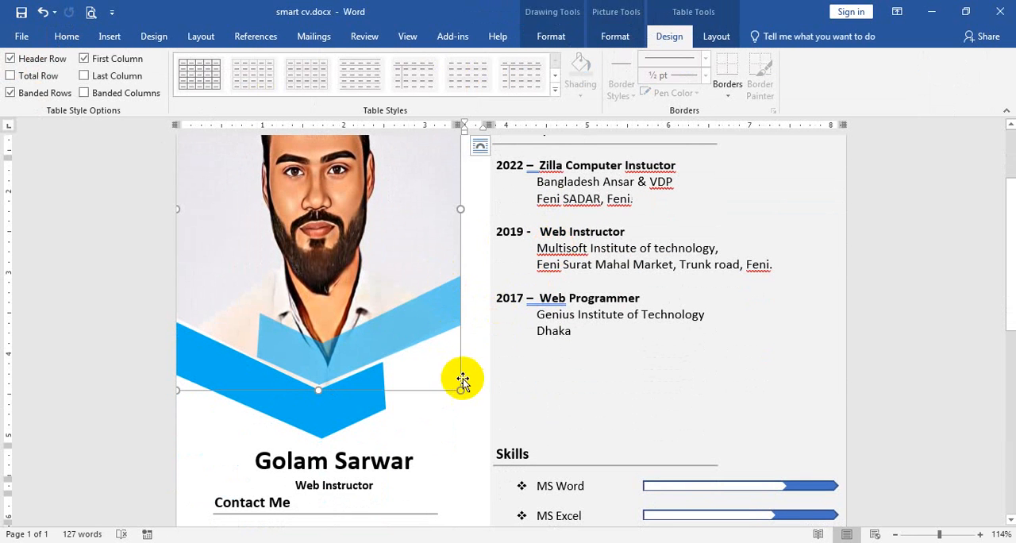
drag(456, 389, 489, 396)
click(467, 424)
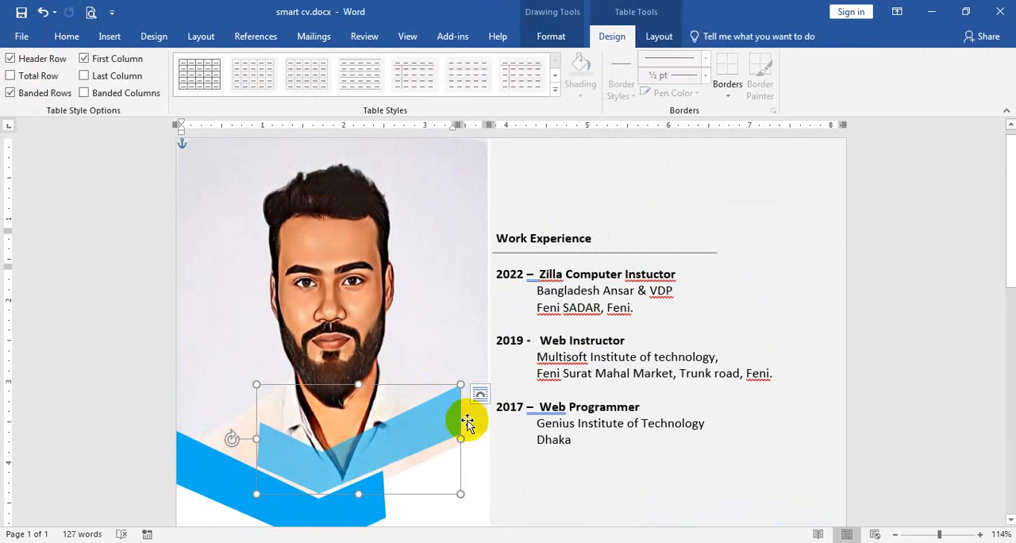
drag(468, 431, 485, 425)
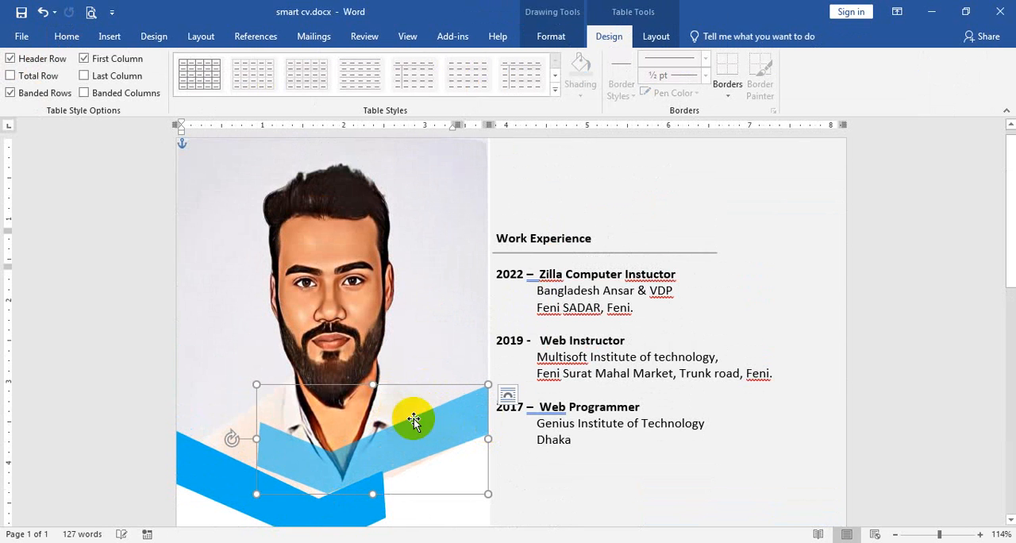
Move the lower blue chevron beneath the upper one and stretch it to the page's left edge
scroll(397, 370, down, 2)
click(344, 443)
mouse_move(344, 443)
mouse_down()
mouse_move(364, 456)
mouse_move(353, 451)
mouse_up()
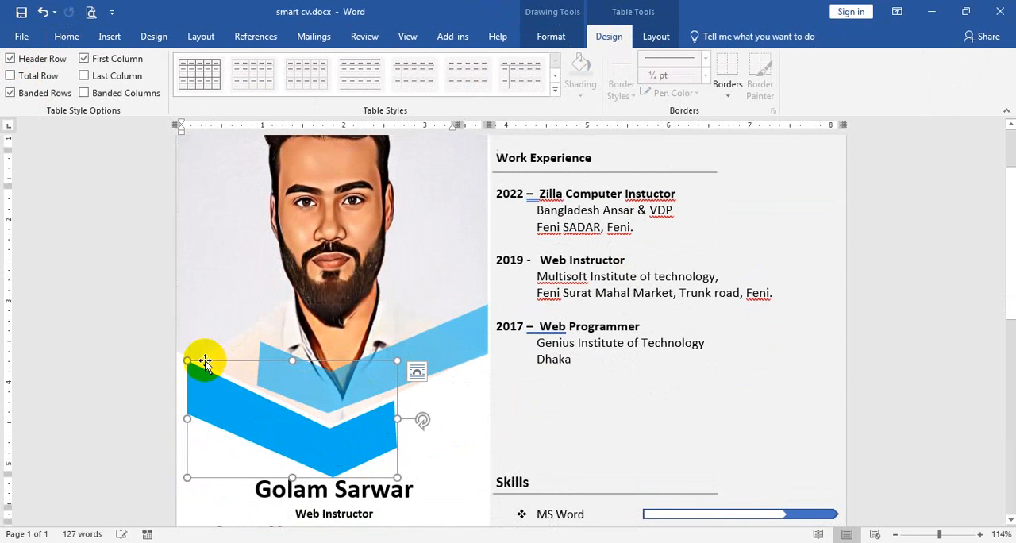
drag(186, 360, 181, 355)
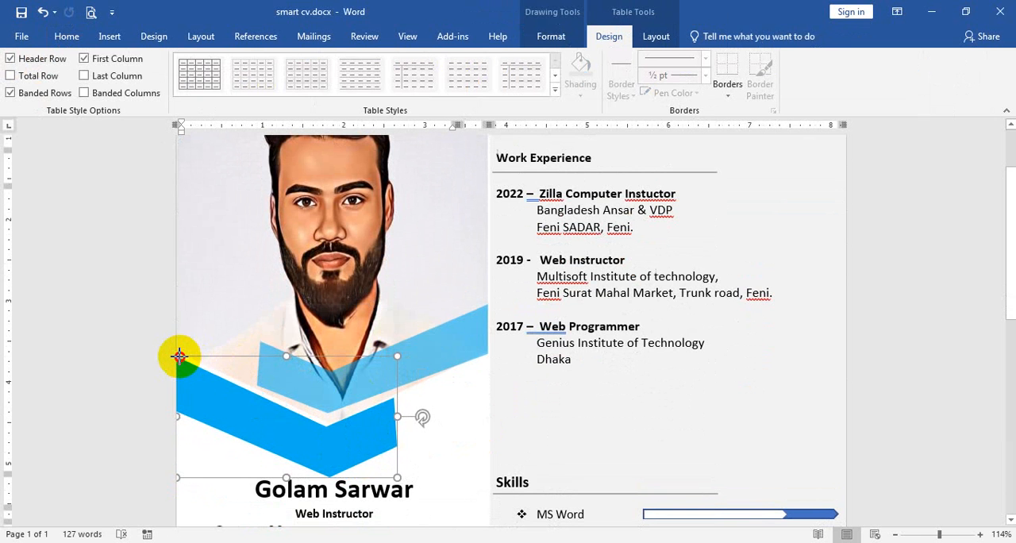
click(459, 441)
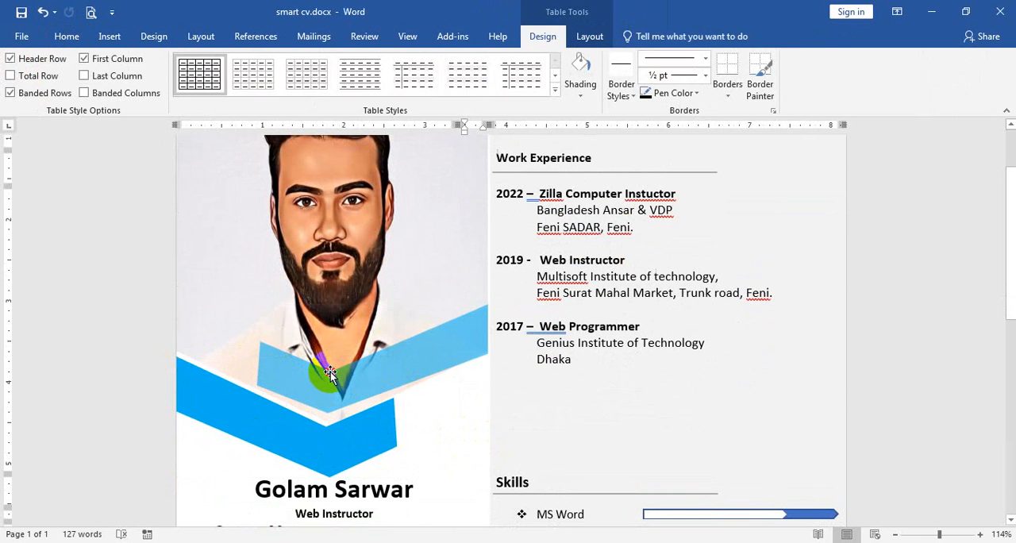
Edit the upper chevron's points, pulling its bottom vertex down slightly to sit closer to the lower chevron
click(408, 390)
click(551, 37)
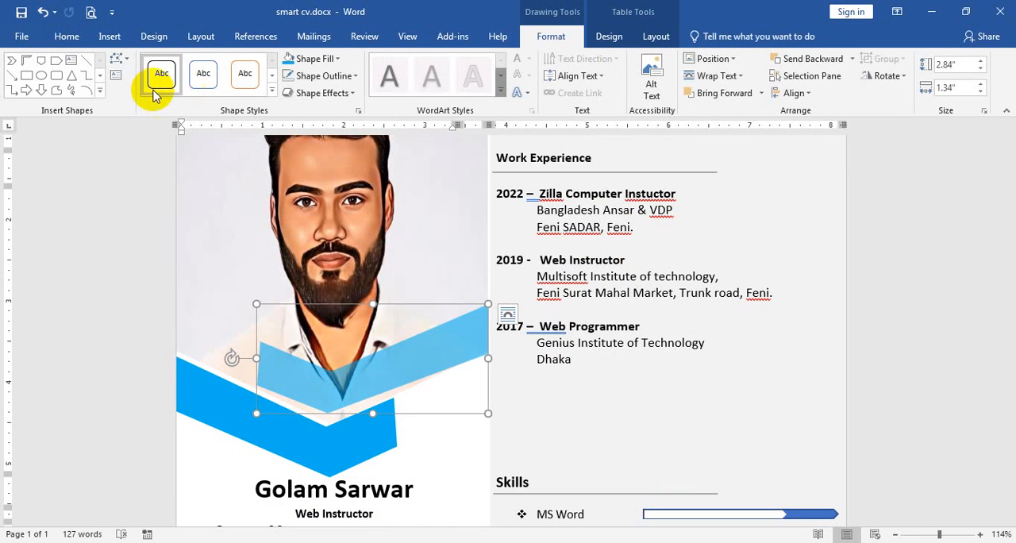
click(122, 64)
click(138, 96)
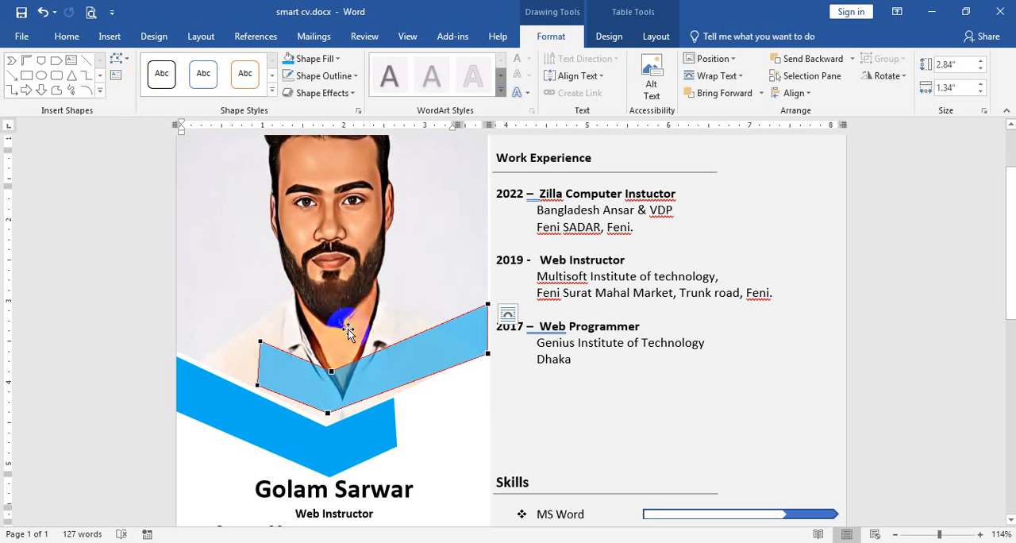
click(338, 415)
click(356, 435)
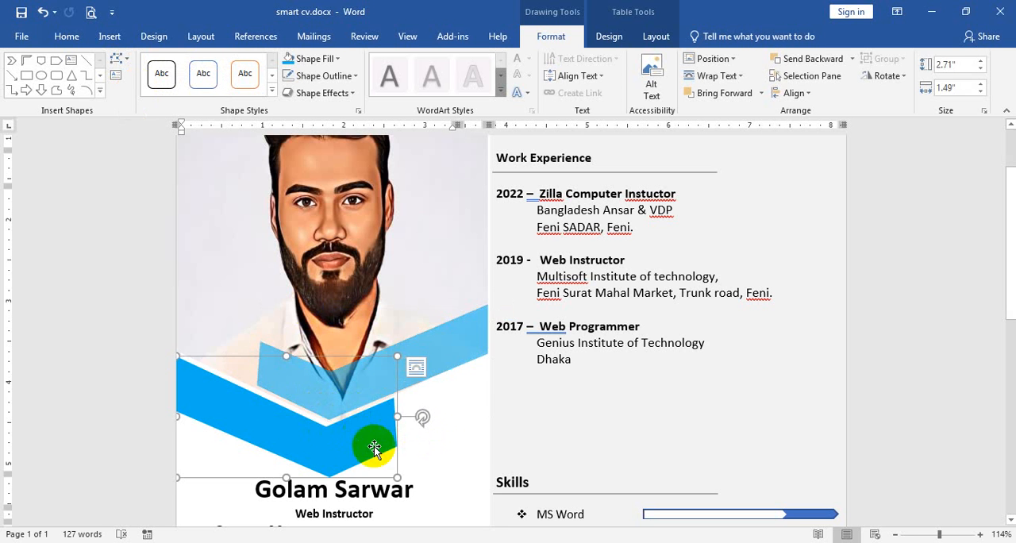
click(450, 454)
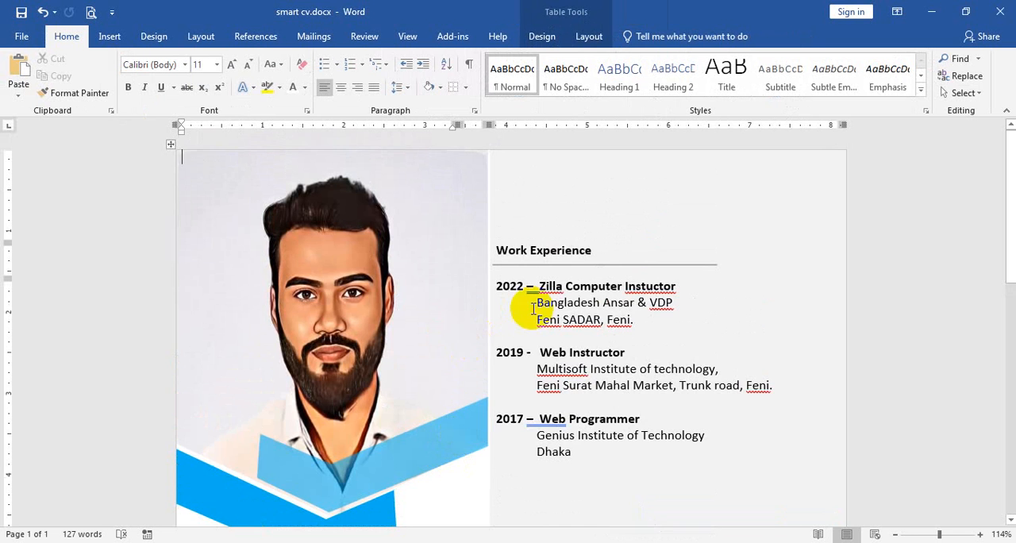
Export the CV as a PDF named smart cv 2 and look over the published page
scroll(534, 309, down, 8)
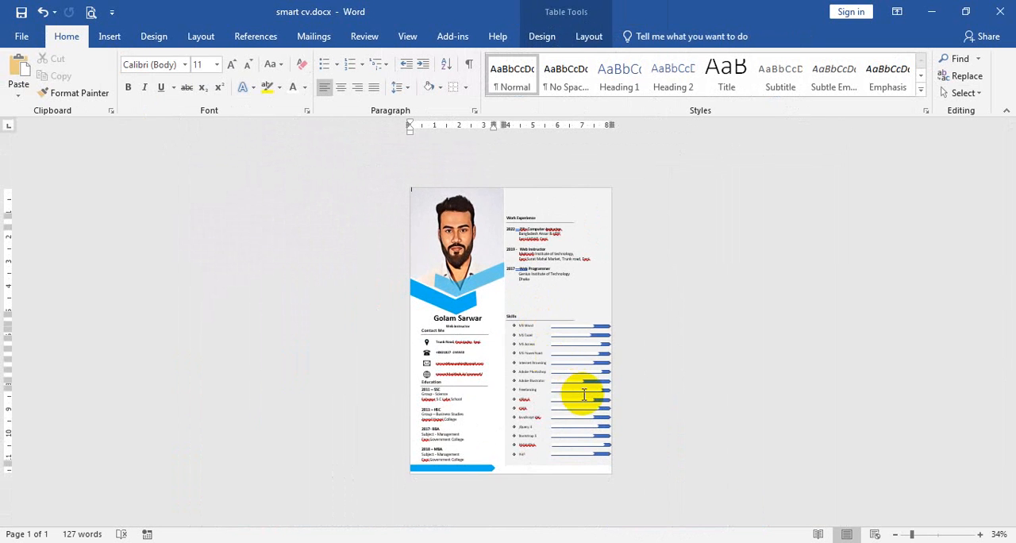
scroll(584, 395, up, 2)
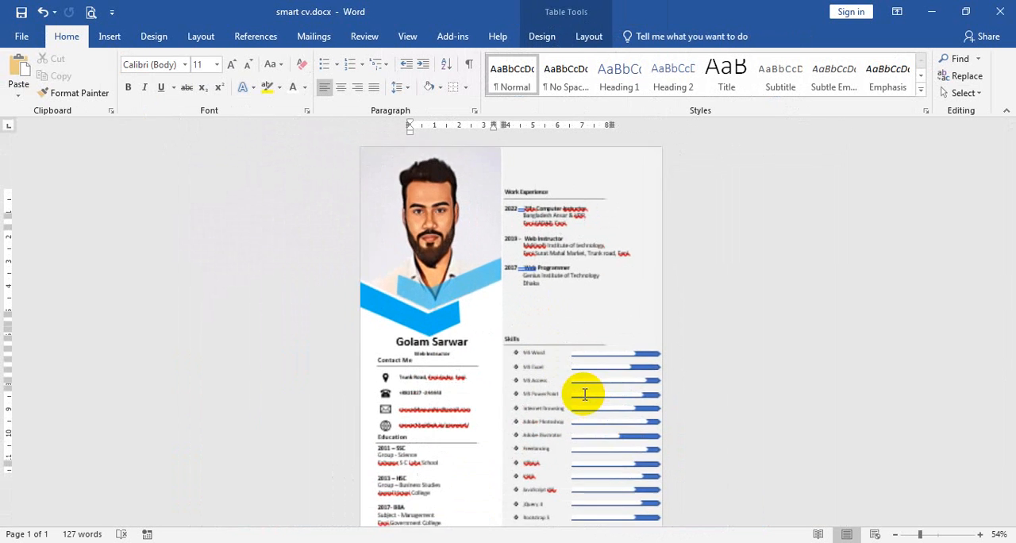
click(21, 39)
click(39, 296)
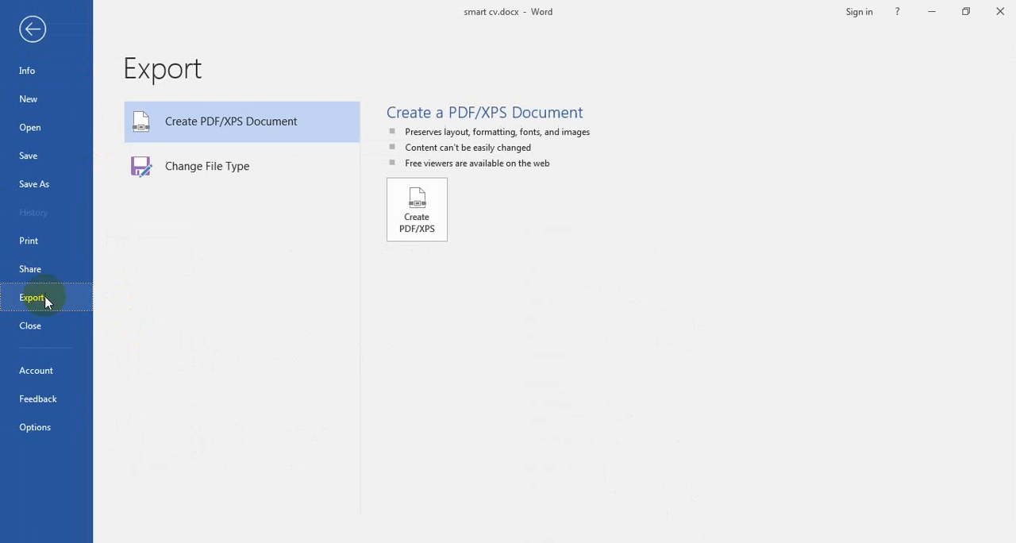
click(416, 210)
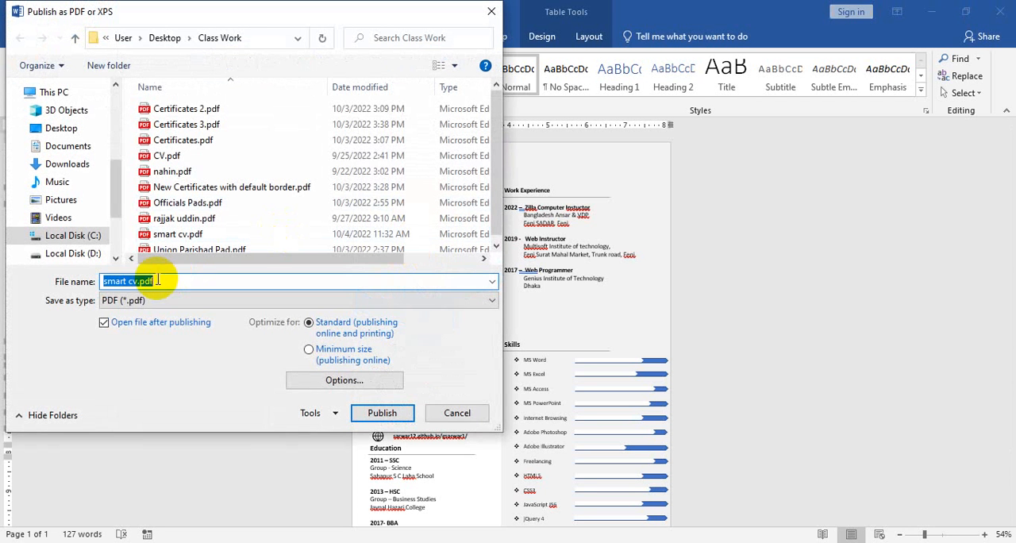
key(BackSpace)
key(BackSpace)
key(BackSpace)
key(BackSpace)
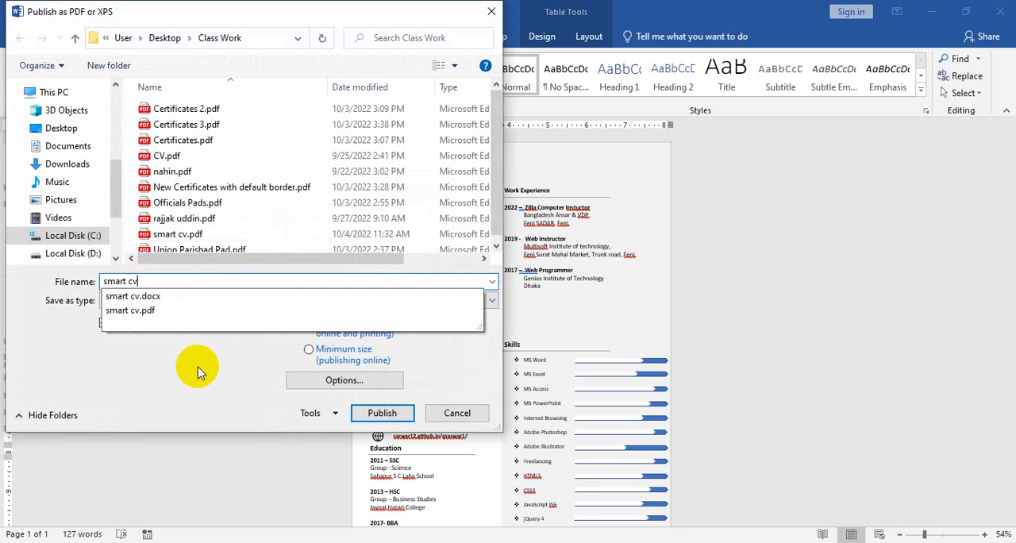
text(2)
key(Return)
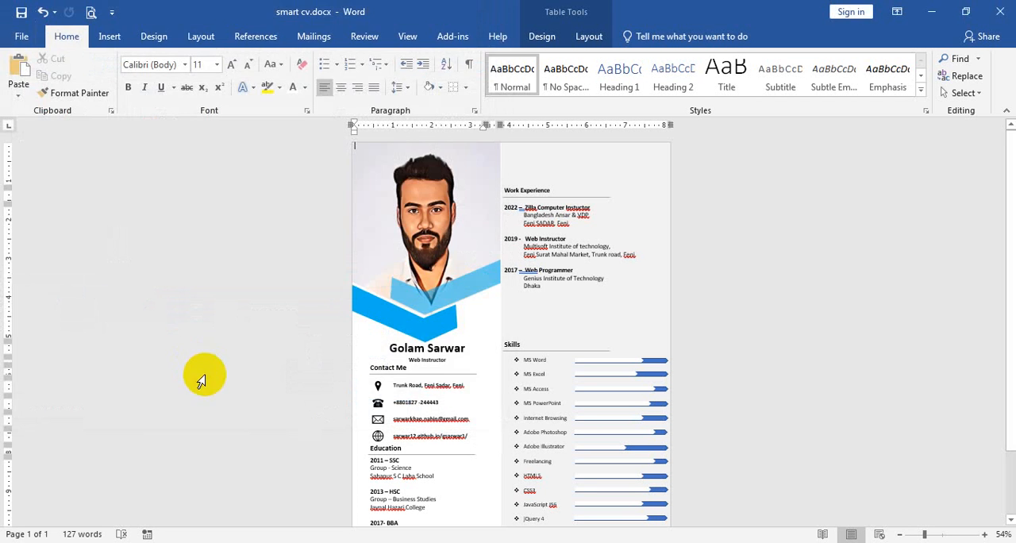
scroll(416, 295, down, 5)
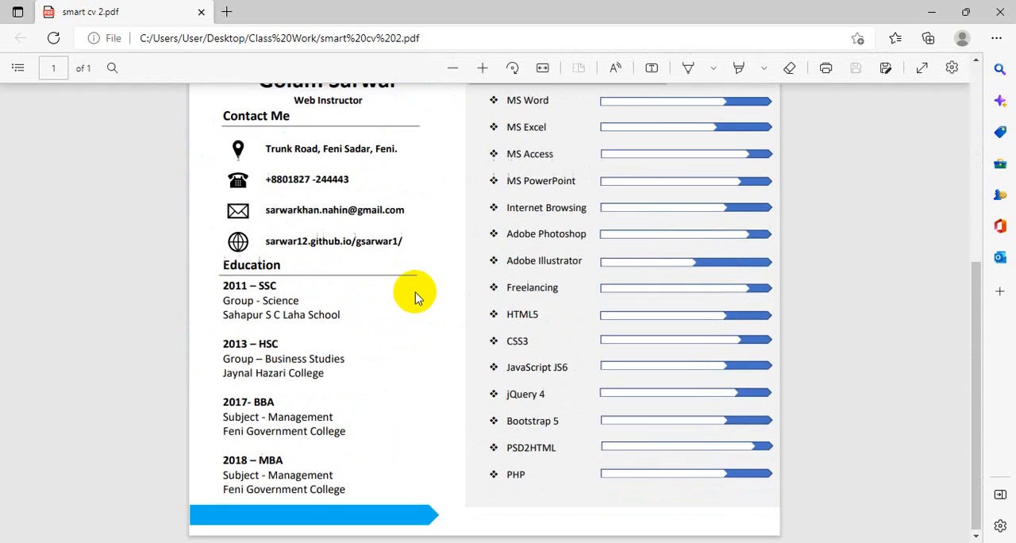
scroll(421, 301, up, 5)
scroll(423, 310, down, 5)
scroll(423, 311, up, 4)
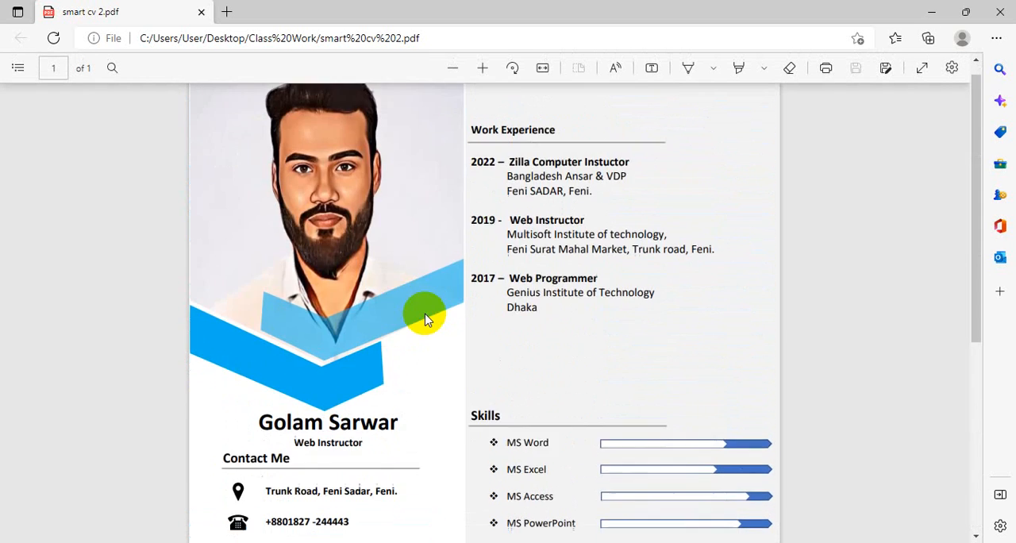
scroll(425, 314, down, 3)
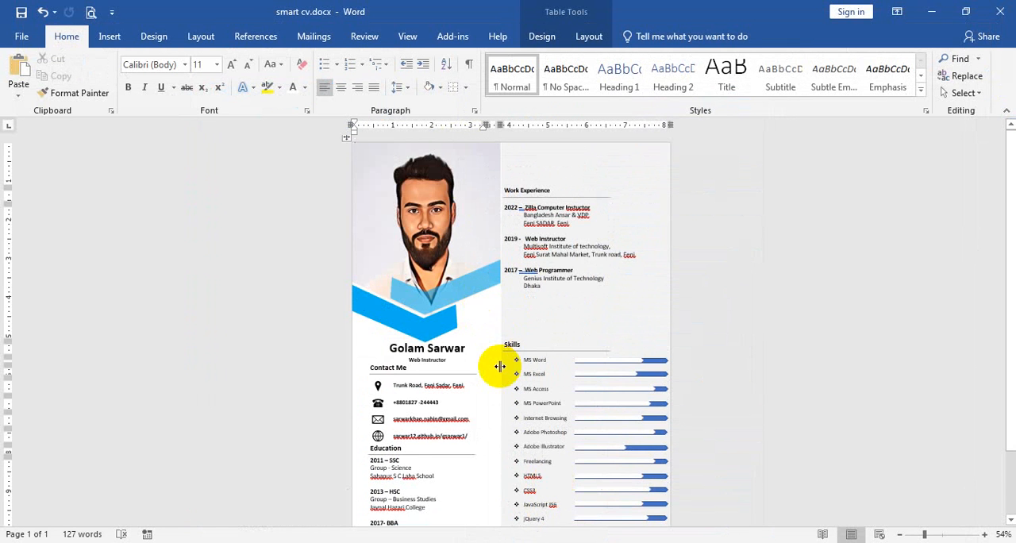
Apply all borders to the whole CV table so its cell boundaries show
scroll(499, 366, down, 3)
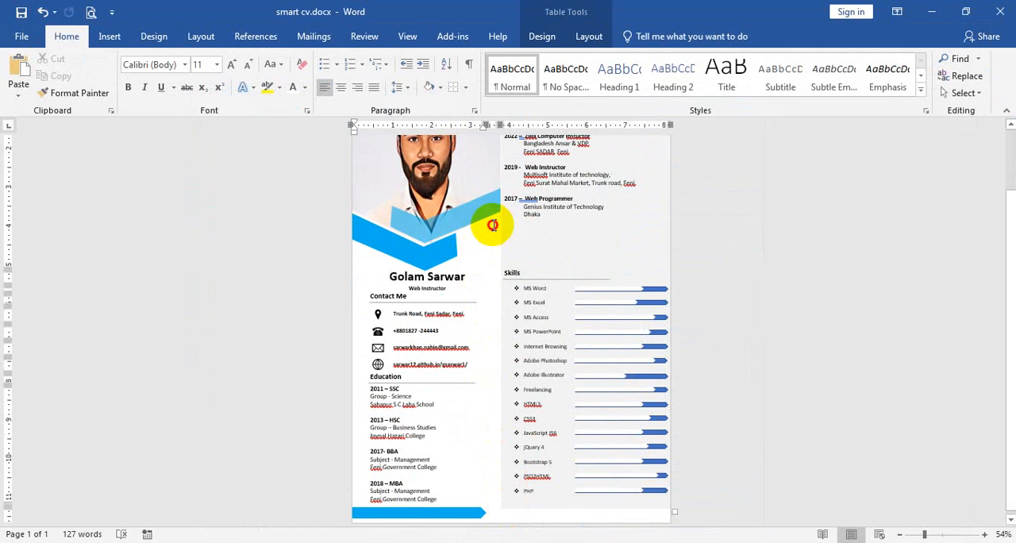
drag(493, 226, 503, 364)
drag(506, 454, 524, 480)
click(494, 265)
scroll(495, 265, up, 3)
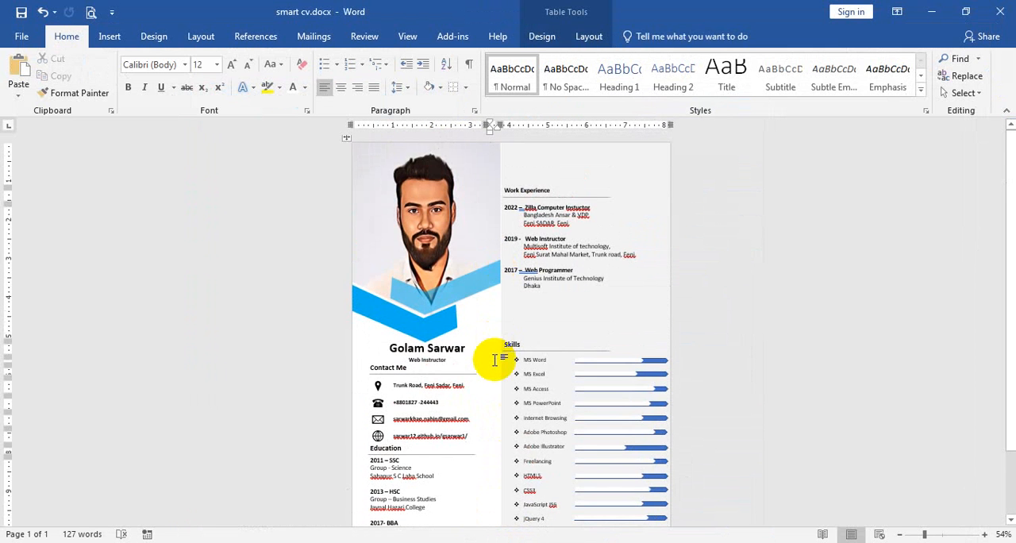
key(ctrl+a)
click(464, 88)
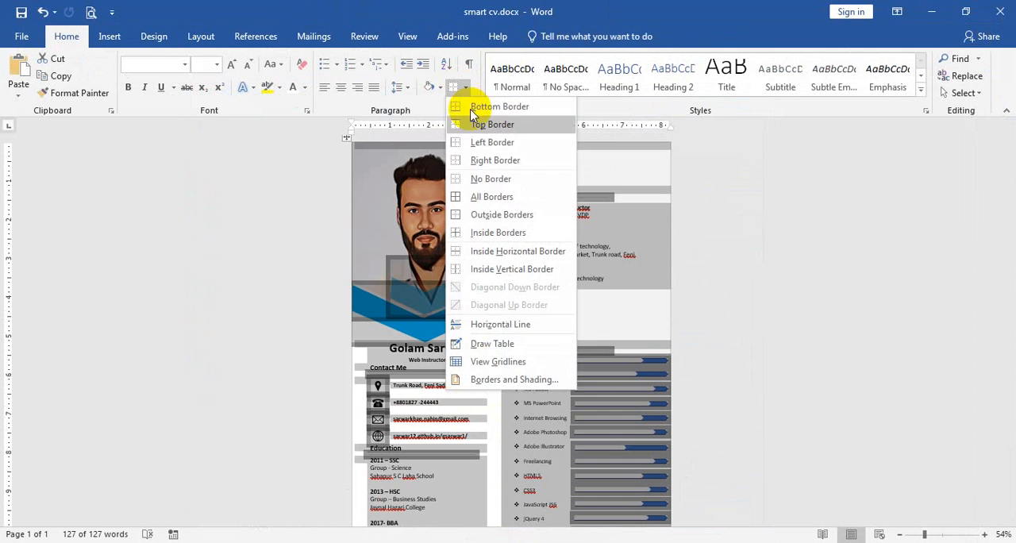
click(488, 199)
scroll(511, 318, down, 2)
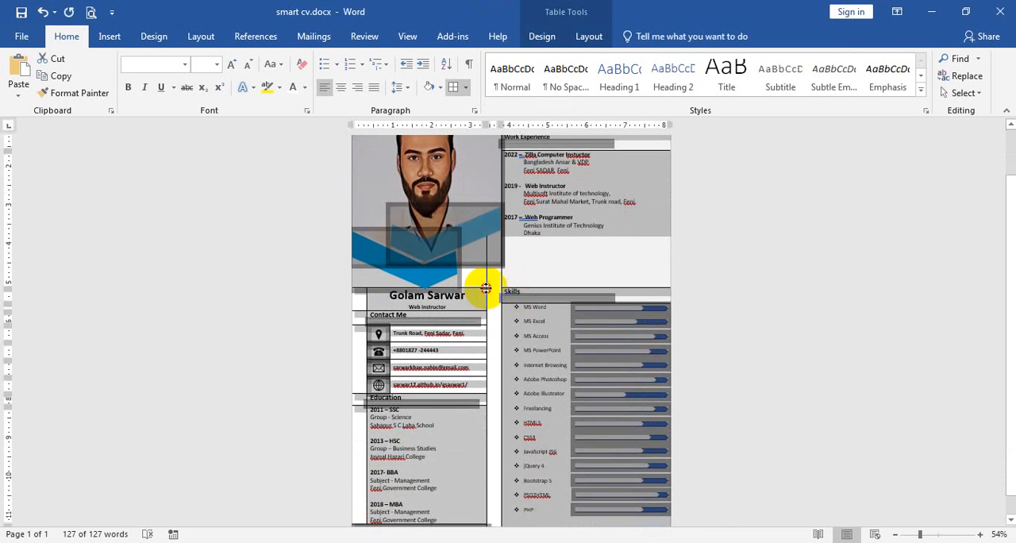
Shade the narrow spacer cell between the contact column and the skills column light gray
click(495, 284)
scroll(494, 284, up, 2)
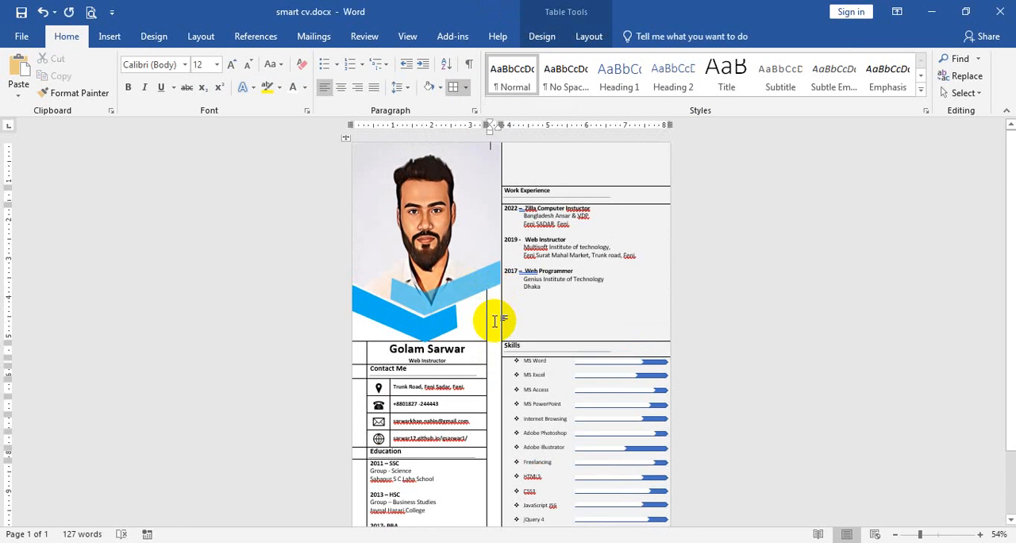
click(543, 37)
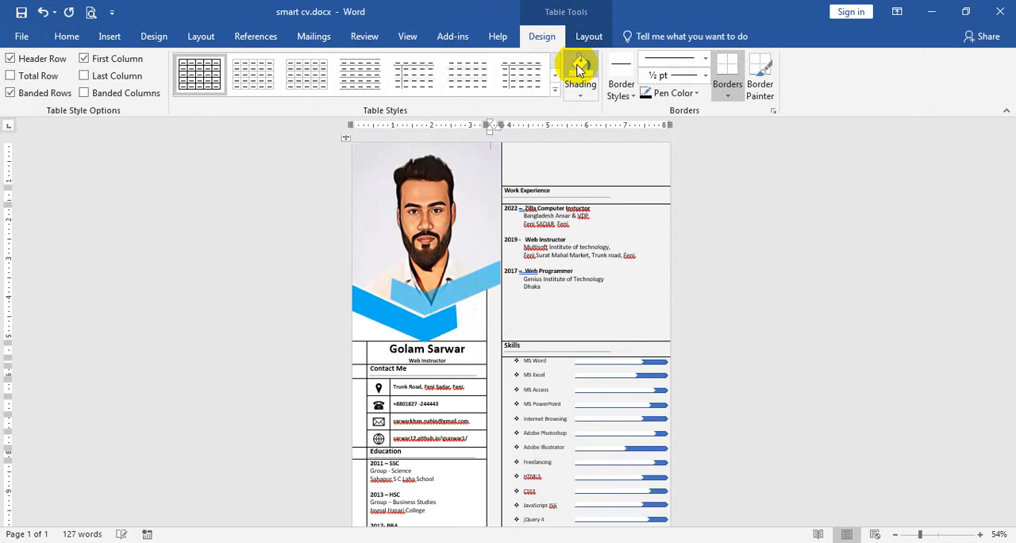
Select the entire CV again and clear all of its table borders
key(ctrl+a)
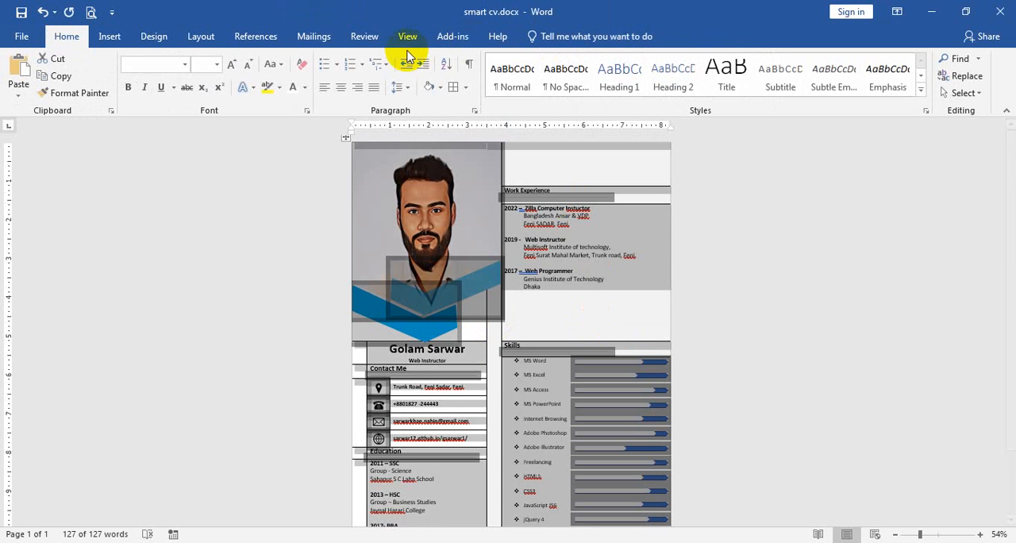
click(467, 89)
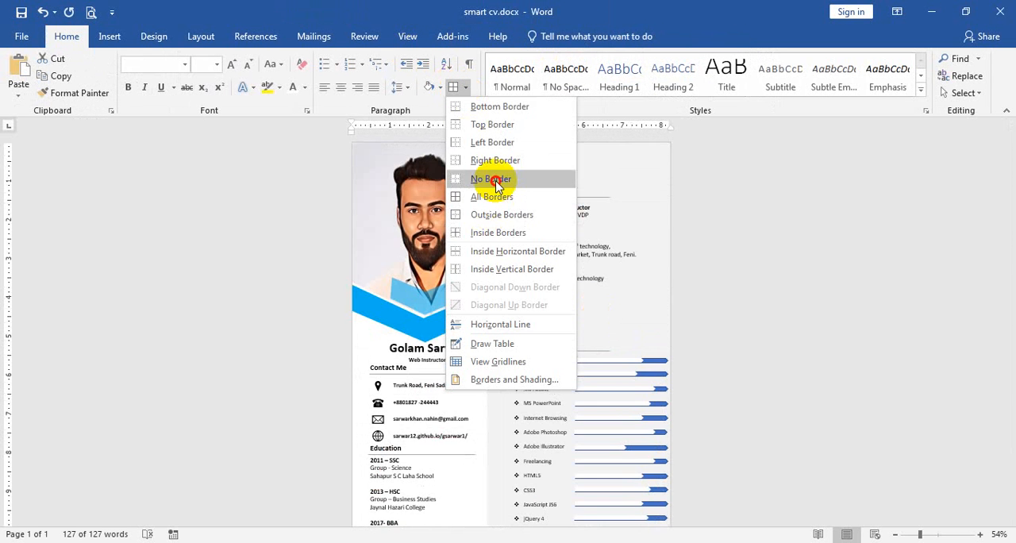
click(497, 175)
click(714, 343)
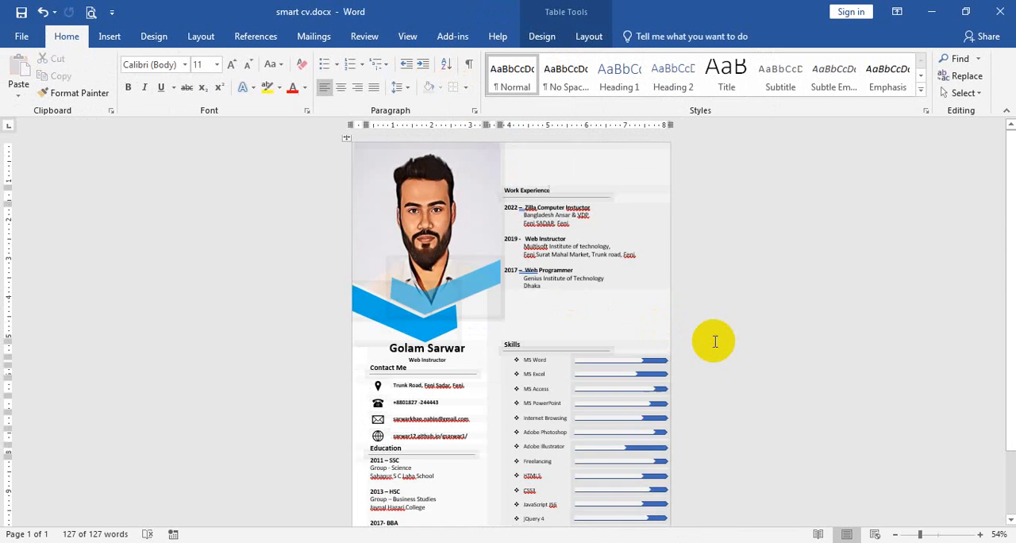
scroll(582, 350, down, 2)
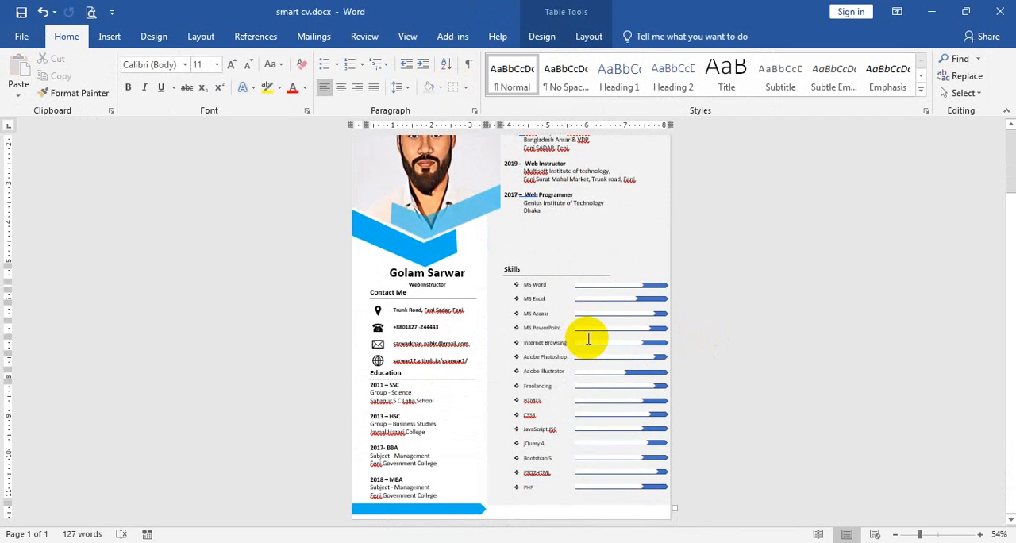
Export the revised CV as a PDF named smart cv 3 and look over the published page
click(22, 37)
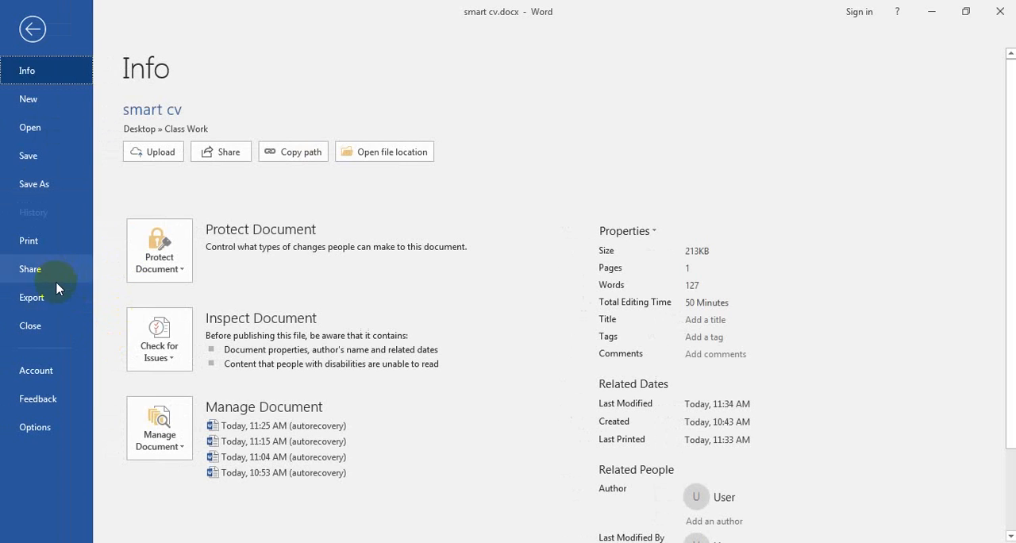
click(56, 295)
click(418, 225)
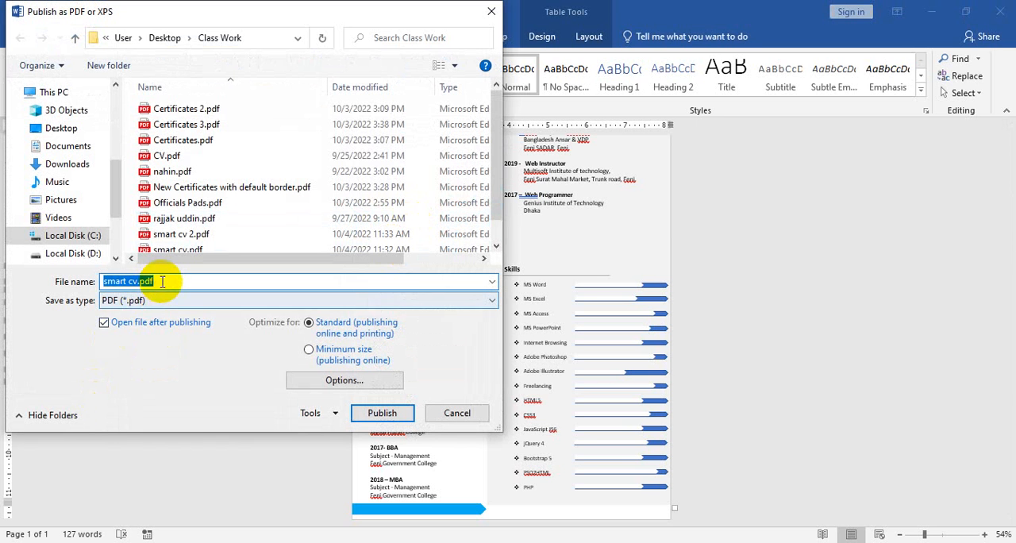
key(BackSpace)
key(BackSpace)
key(BackSpace)
key(BackSpace)
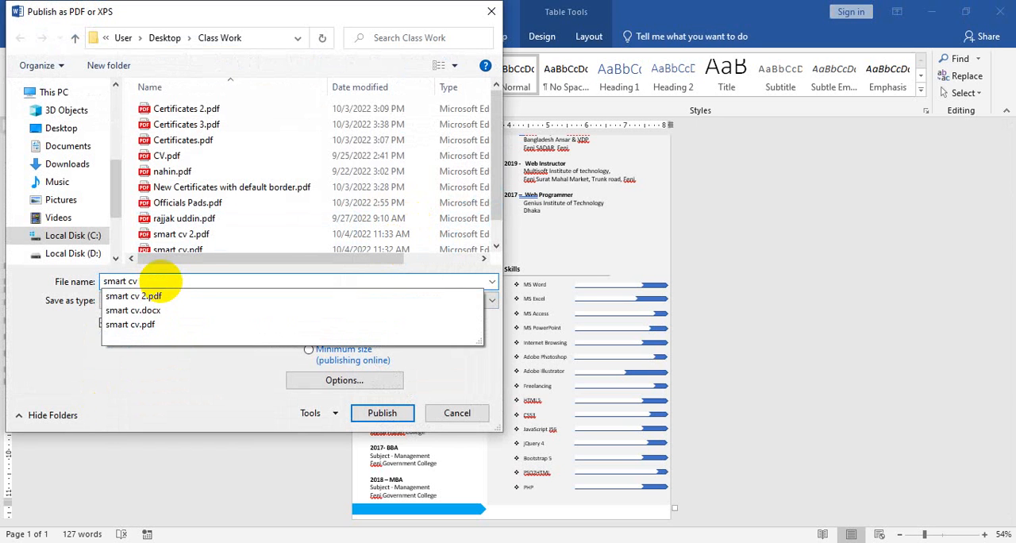
text(3)
click(385, 413)
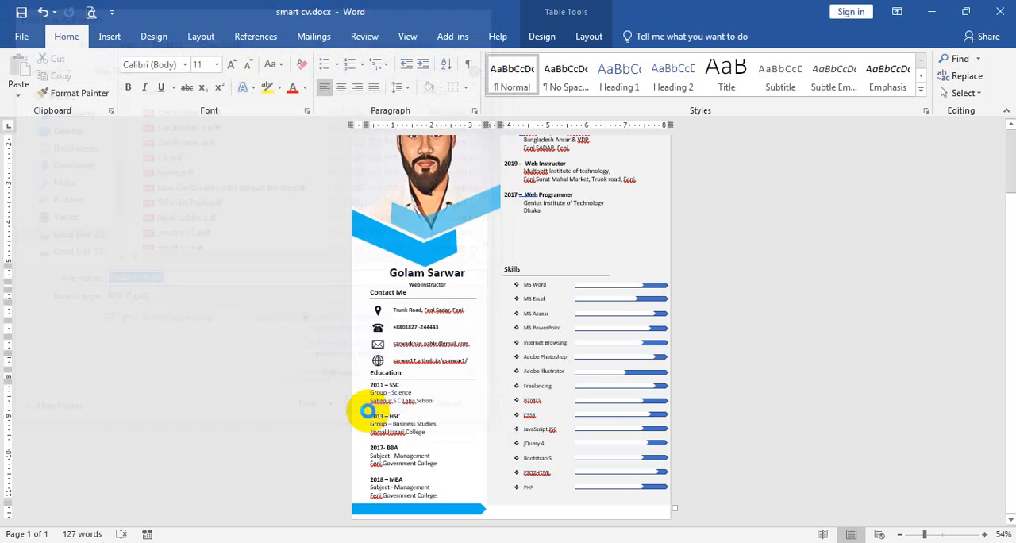
scroll(574, 270, down, 3)
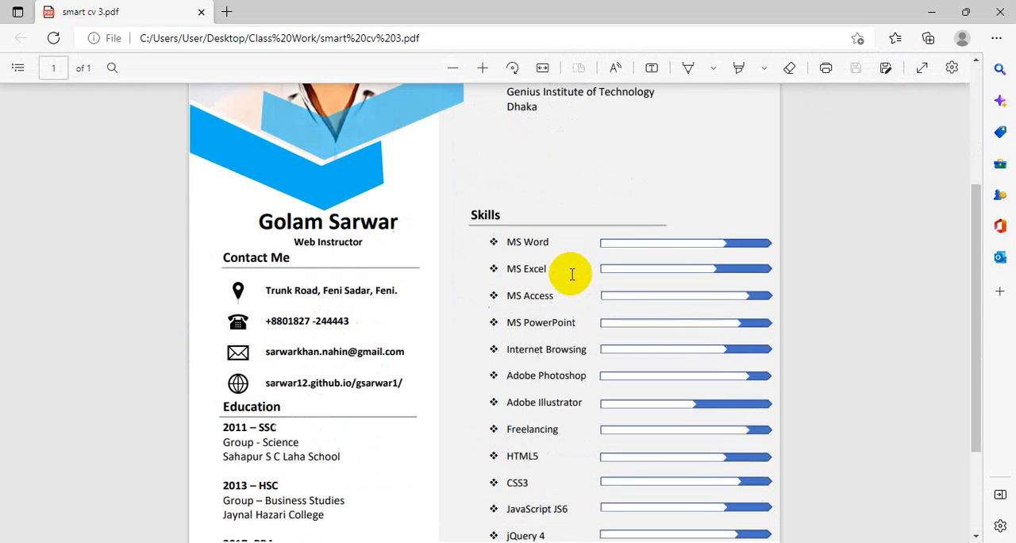
scroll(574, 270, up, 3)
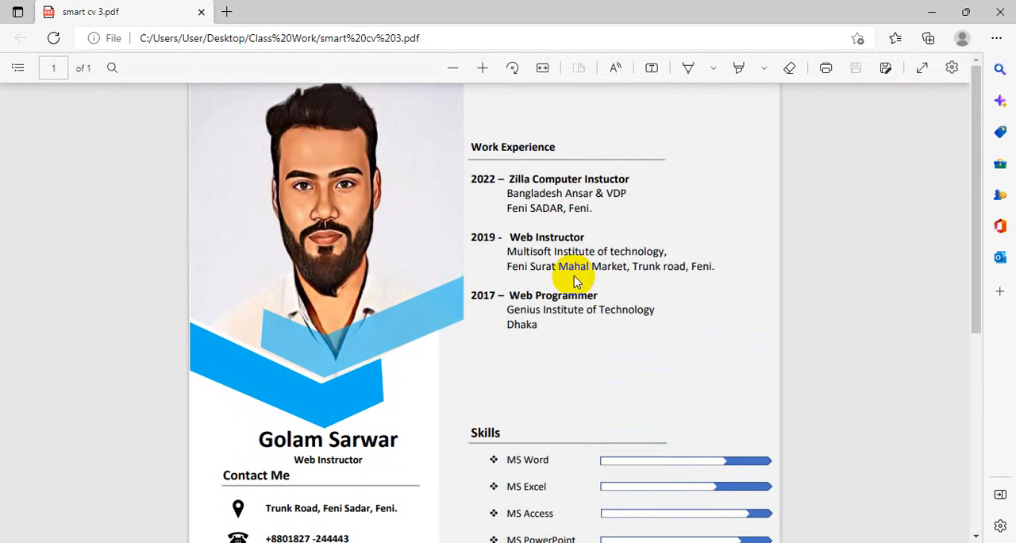